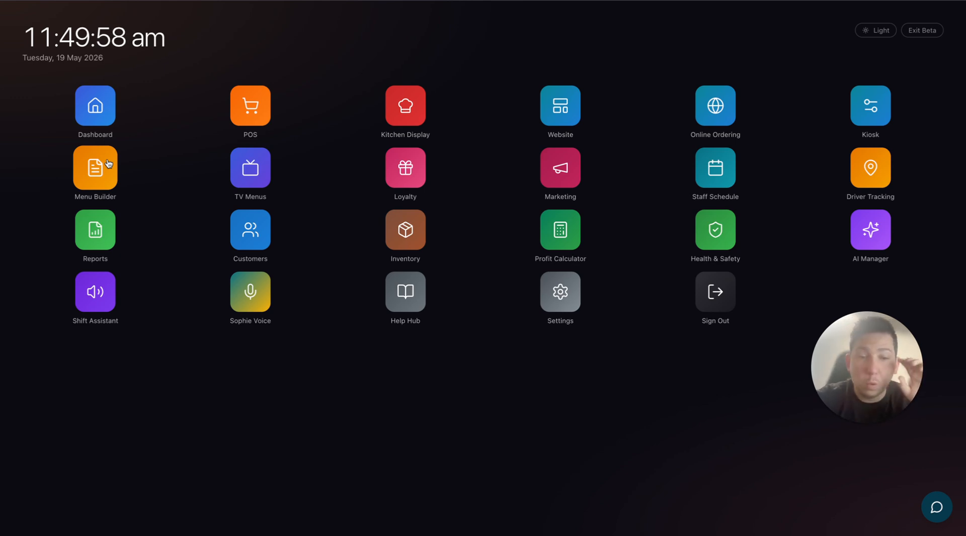
Open the Menu Builder for The Crispy Catch.
{"action": "left_click", "coordinate": [107, 163]}
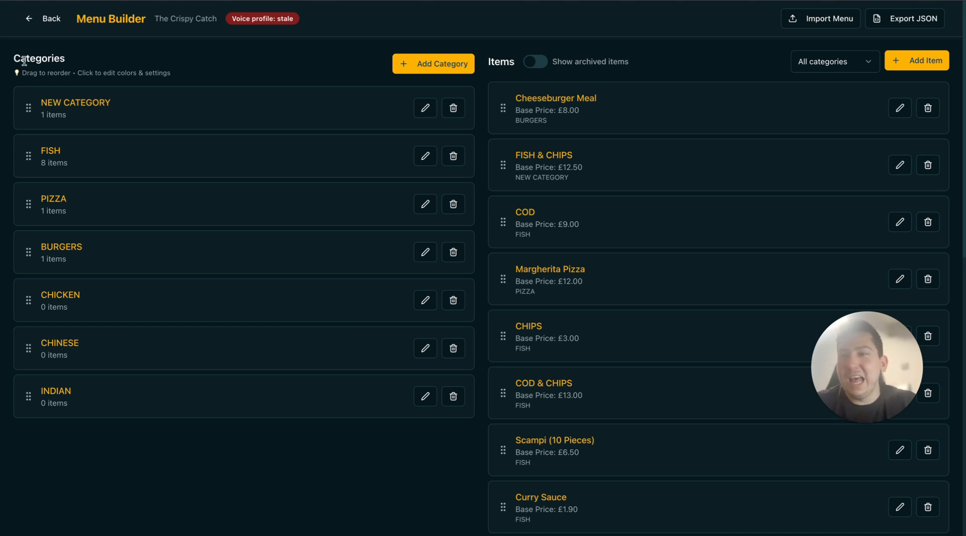
{"action": "left_click_drag", "start_coordinate": [13, 56], "coordinate": [183, 74]}
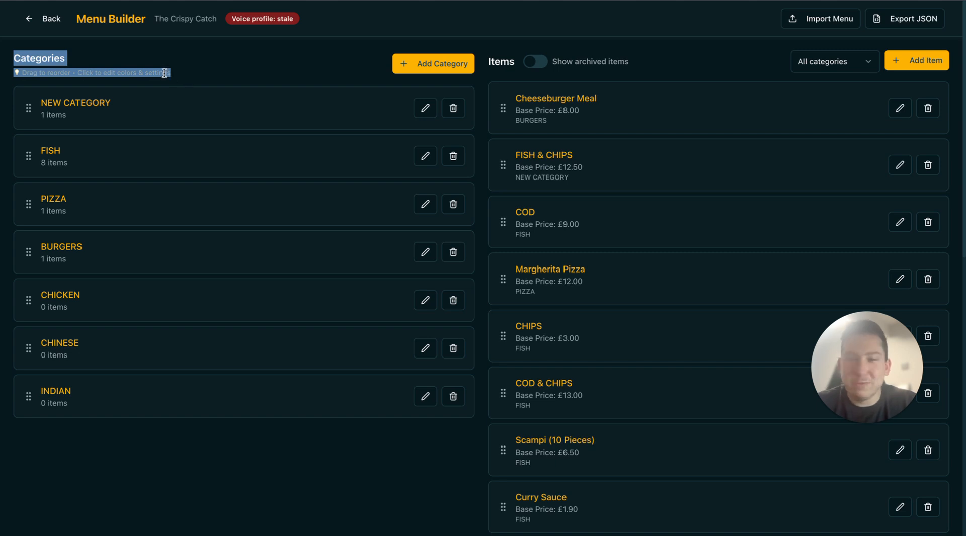
{"action": "left_click", "coordinate": [164, 73]}
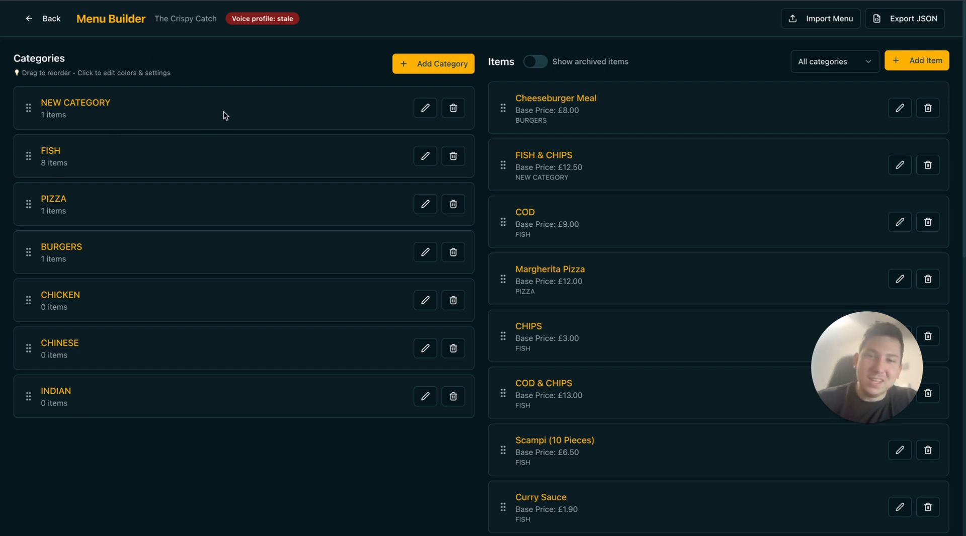
View the empty form for adding a category and close it without adding one.
{"action": "left_click", "coordinate": [430, 67]}
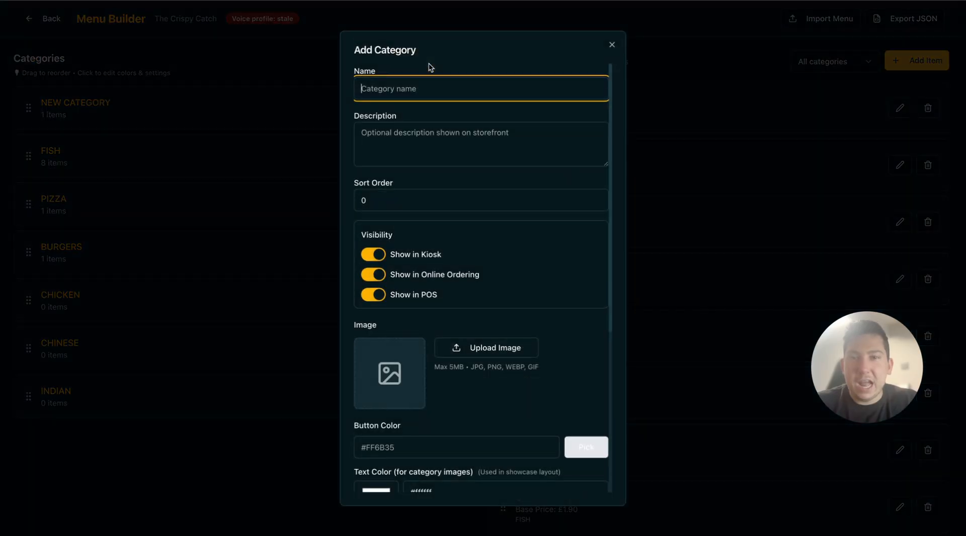
{"action": "left_click", "coordinate": [611, 45]}
Look through the full menu item list and the modifier groups below it.
{"action": "scroll", "coordinate": [690, 178], "scroll_direction": "down", "scroll_amount": 1}
{"action": "scroll", "coordinate": [690, 178], "scroll_direction": "up", "scroll_amount": 1}
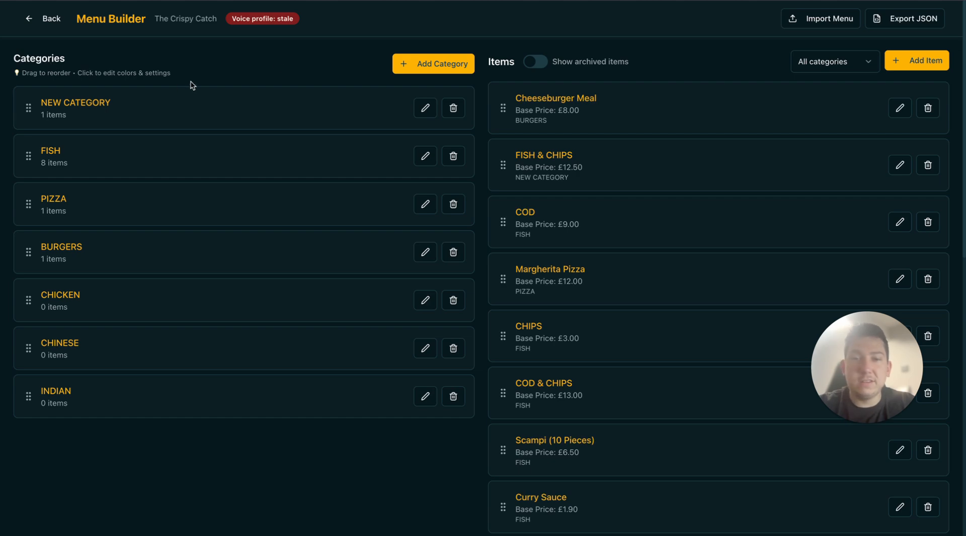
{"action": "scroll", "coordinate": [394, 447], "scroll_direction": "down", "scroll_amount": 10}
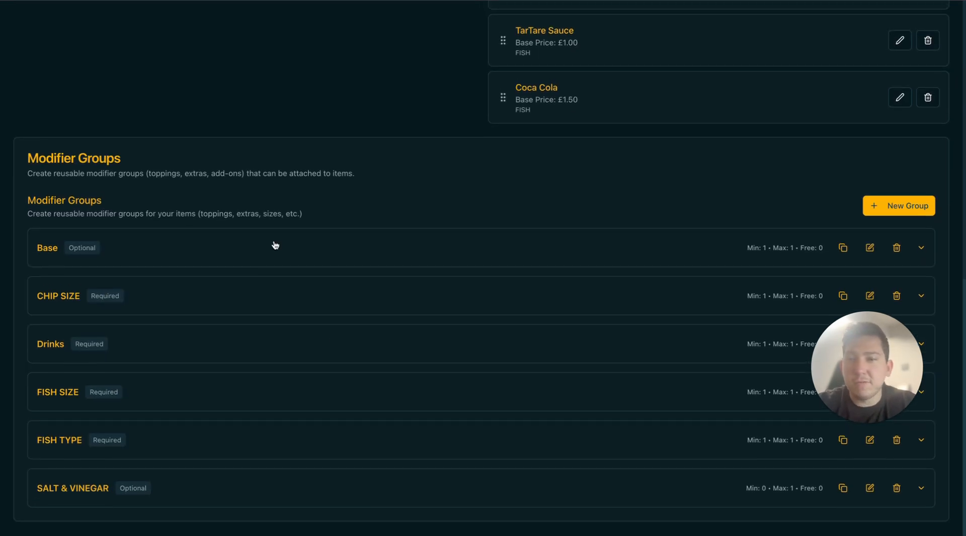
{"action": "scroll", "coordinate": [315, 179], "scroll_direction": "up", "scroll_amount": 10}
{"action": "scroll", "coordinate": [637, 272], "scroll_direction": "down", "scroll_amount": 10}
{"action": "scroll", "coordinate": [637, 272], "scroll_direction": "up", "scroll_amount": 10}
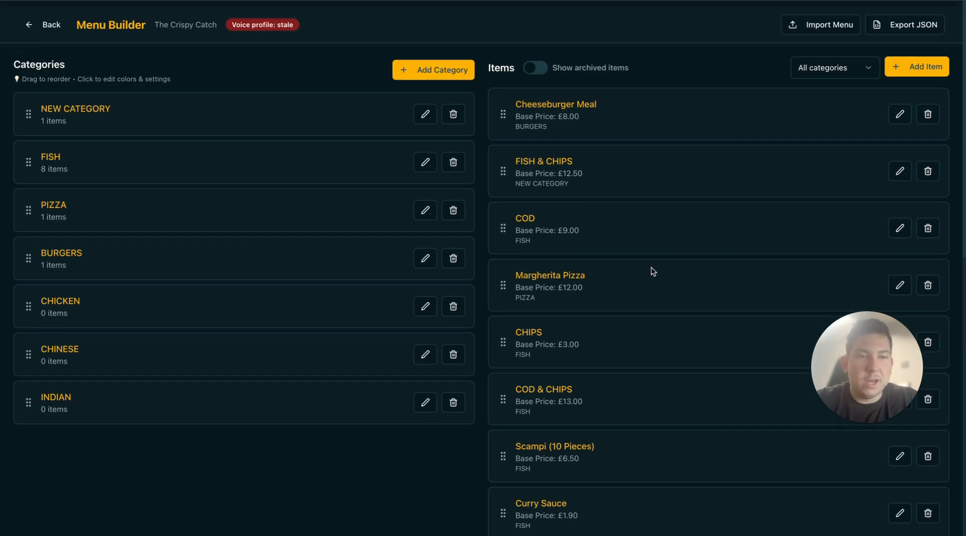
{"action": "scroll", "coordinate": [679, 209], "scroll_direction": "down", "scroll_amount": 8}
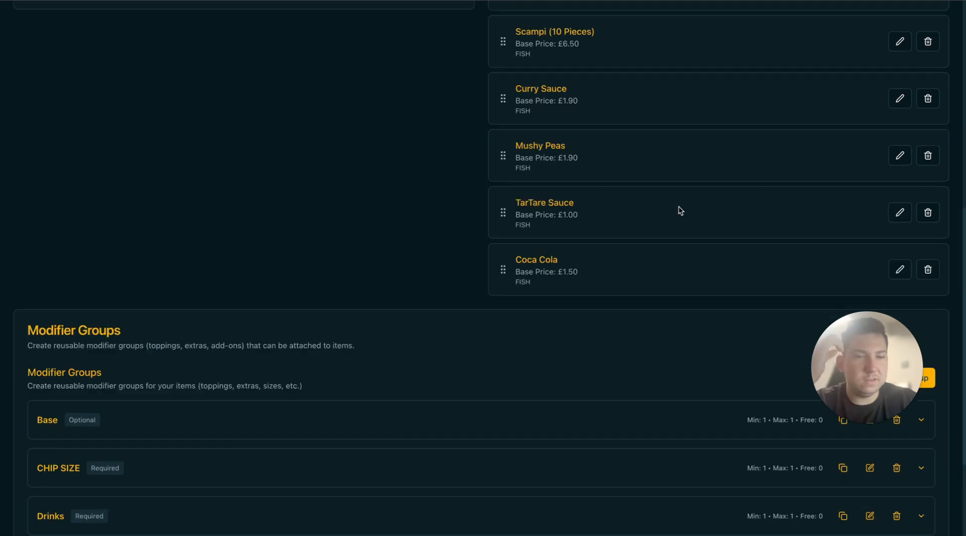
{"action": "scroll", "coordinate": [680, 210], "scroll_direction": "up", "scroll_amount": 8}
Filter the item list to show only the items in NEW CATEGORY.
{"action": "left_click", "coordinate": [826, 61]}
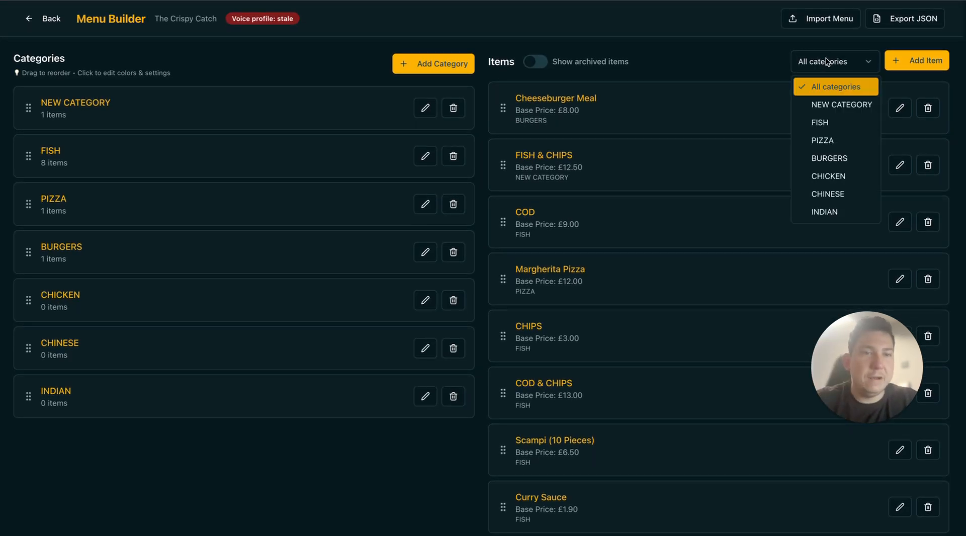
{"action": "left_click", "coordinate": [828, 63]}
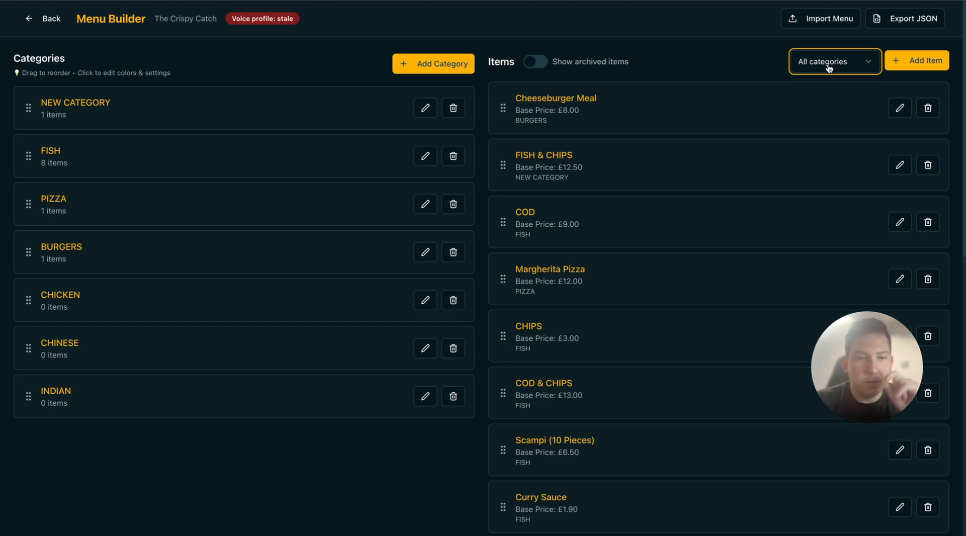
{"action": "left_click", "coordinate": [828, 64]}
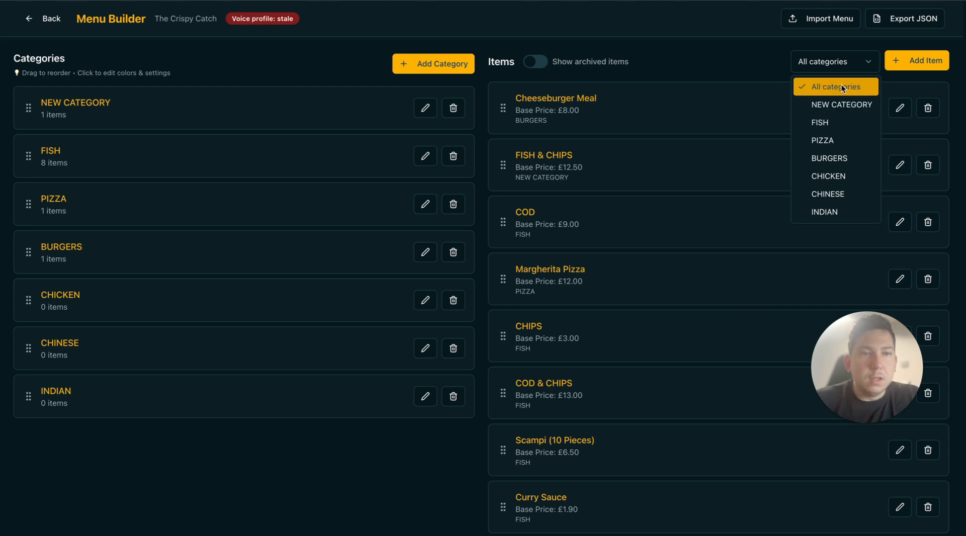
{"action": "left_click", "coordinate": [847, 104]}
{"action": "left_click", "coordinate": [696, 188]}
{"action": "scroll", "coordinate": [696, 188], "scroll_direction": "down", "scroll_amount": 6}
{"action": "scroll", "coordinate": [696, 188], "scroll_direction": "up", "scroll_amount": 7}
{"action": "scroll", "coordinate": [696, 191], "scroll_direction": "down", "scroll_amount": 1}
{"action": "left_click", "coordinate": [841, 64]}
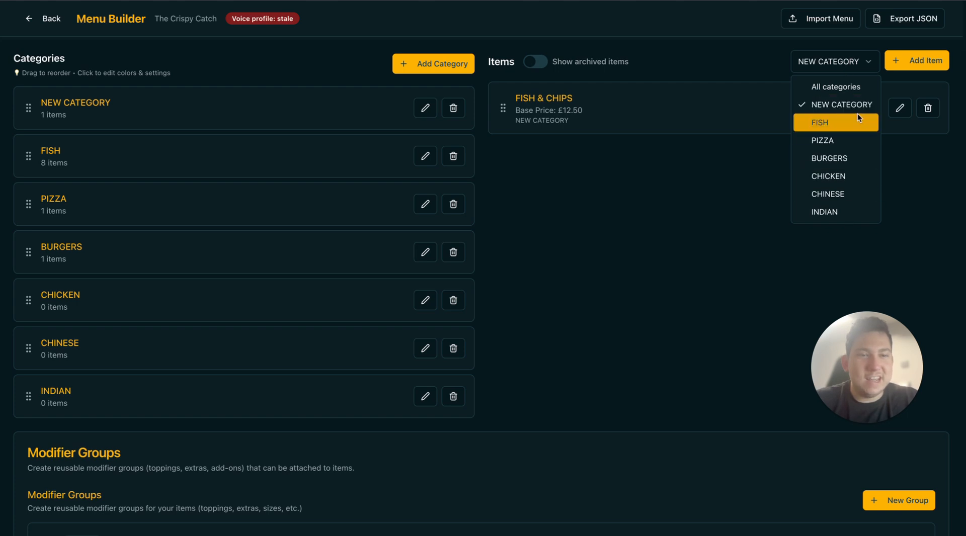
{"action": "key", "text": "Escape"}
{"action": "scroll", "coordinate": [684, 278], "scroll_direction": "down", "scroll_amount": 6}
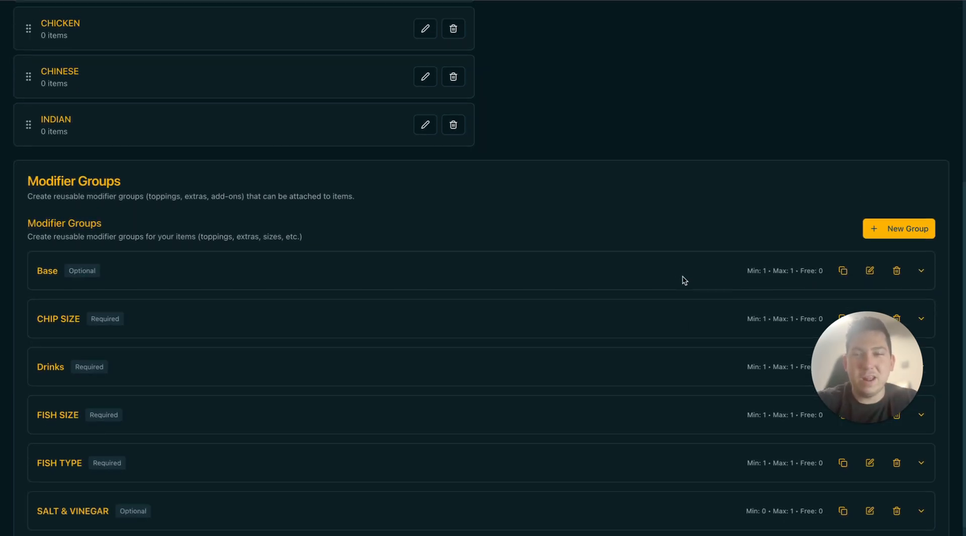
{"action": "scroll", "coordinate": [684, 278], "scroll_direction": "up", "scroll_amount": 6}
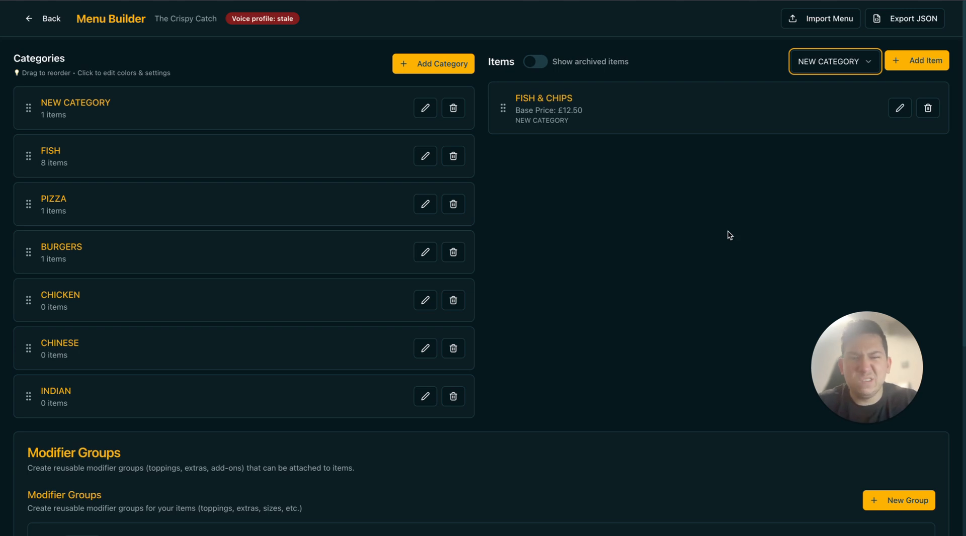
{"action": "left_click", "coordinate": [729, 235]}
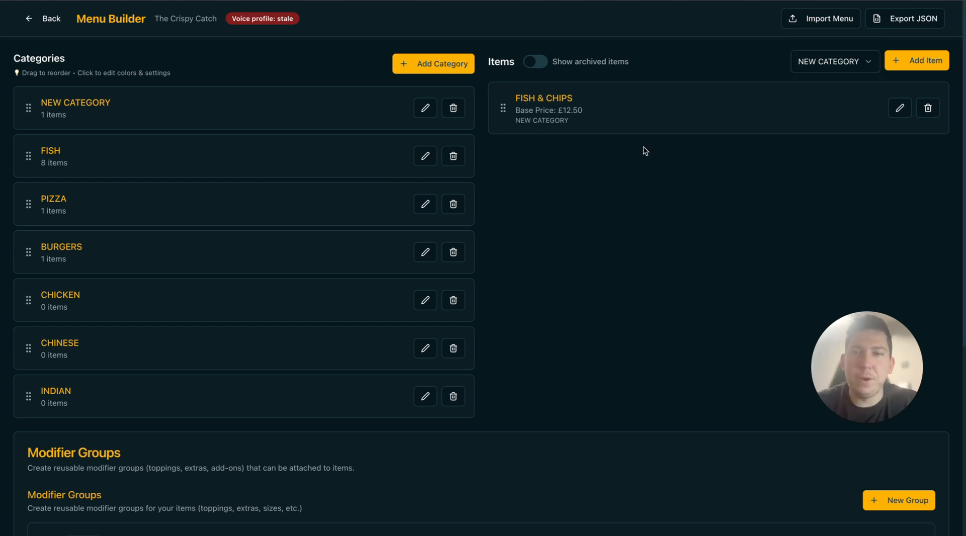
{"action": "mouse_move", "coordinate": [28, 109]}
{"action": "left_mouse_down"}
{"action": "mouse_move", "coordinate": [26, 163]}
{"action": "mouse_move", "coordinate": [24, 107]}
{"action": "left_mouse_up"}
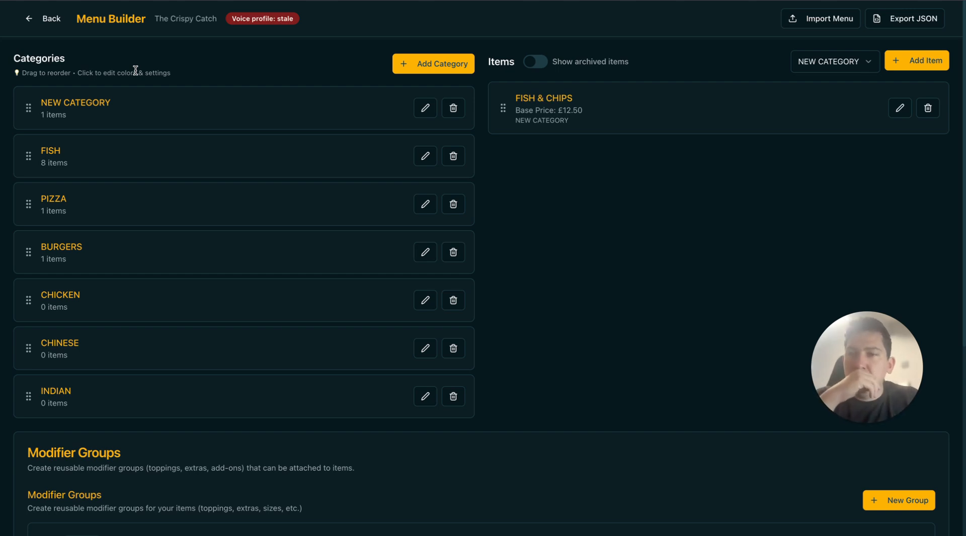
{"action": "triple_click", "coordinate": [135, 71]}
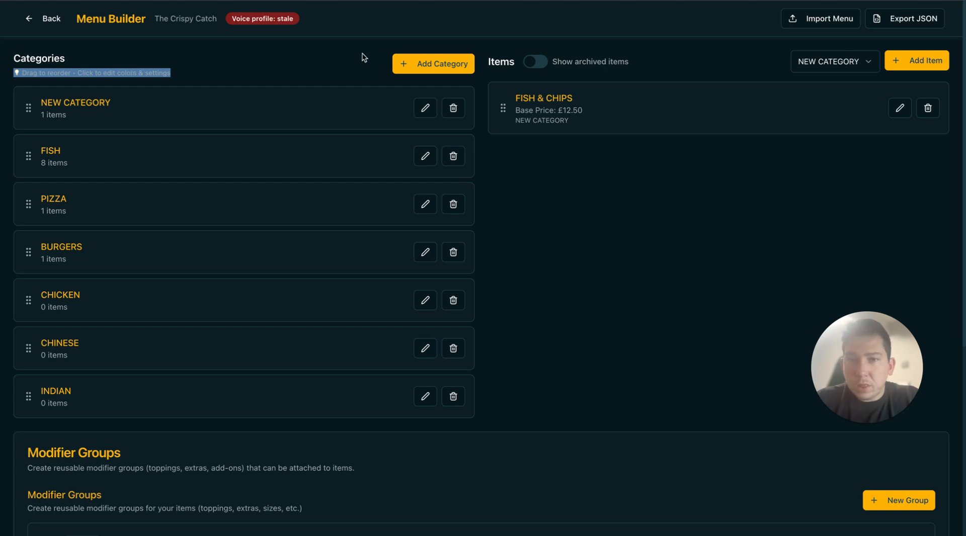
Read through all the settings offered for a new category and leave the form without saving.
{"action": "left_click", "coordinate": [420, 63]}
{"action": "scroll", "coordinate": [506, 290], "scroll_direction": "down", "scroll_amount": 5}
{"action": "scroll", "coordinate": [577, 168], "scroll_direction": "up", "scroll_amount": 5}
{"action": "left_click", "coordinate": [612, 42]}
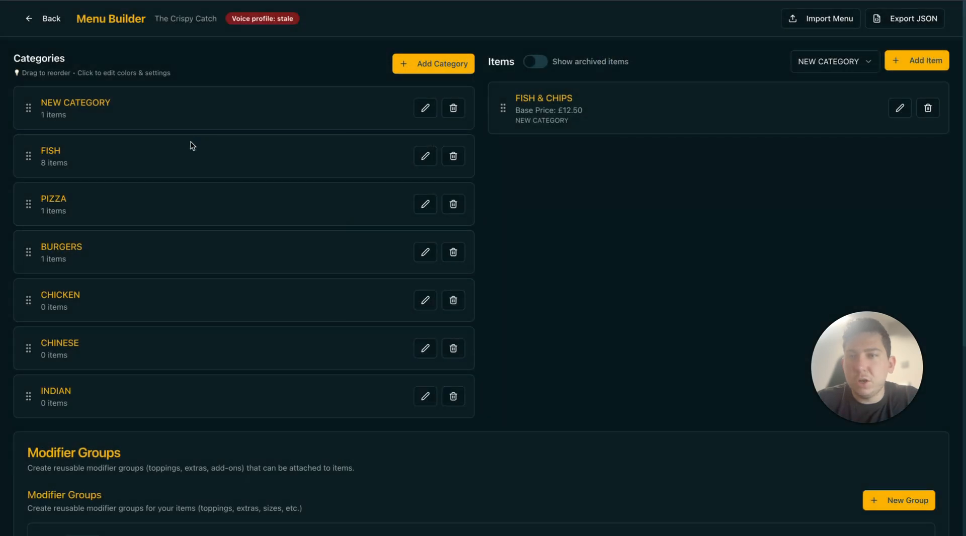
Open NEW CATEGORY for editing and switch its kiosk visibility off and back on.
{"action": "left_click", "coordinate": [417, 115]}
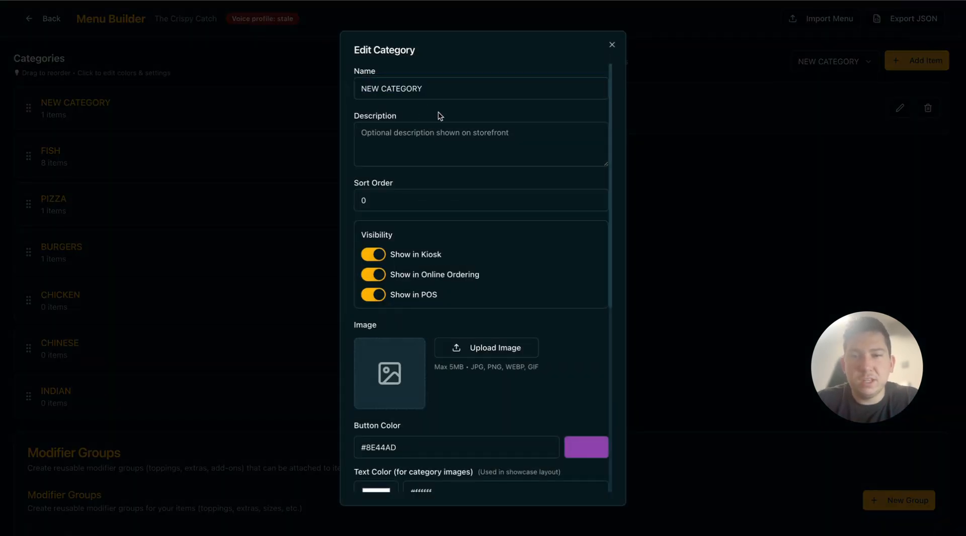
{"action": "scroll", "coordinate": [444, 151], "scroll_direction": "down", "scroll_amount": 2}
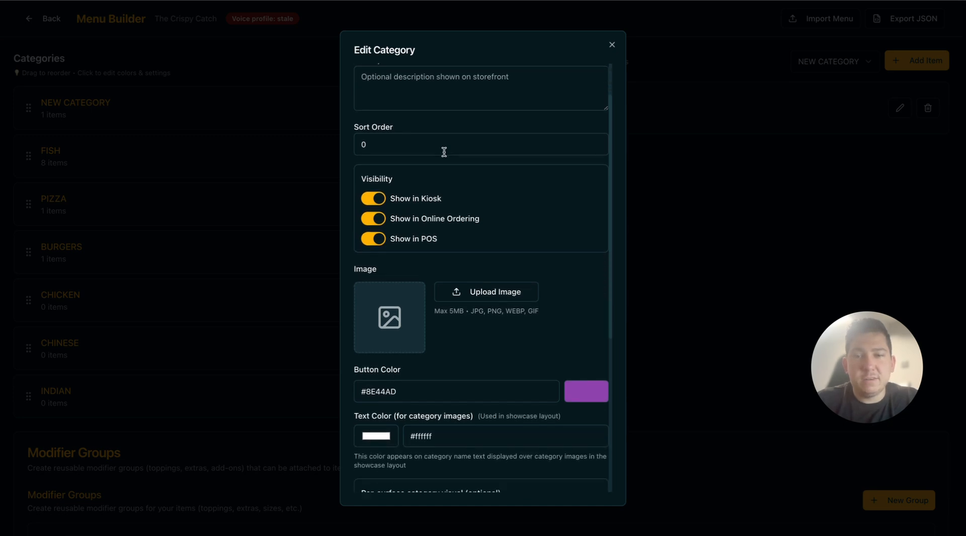
{"action": "scroll", "coordinate": [452, 188], "scroll_direction": "down", "scroll_amount": 1}
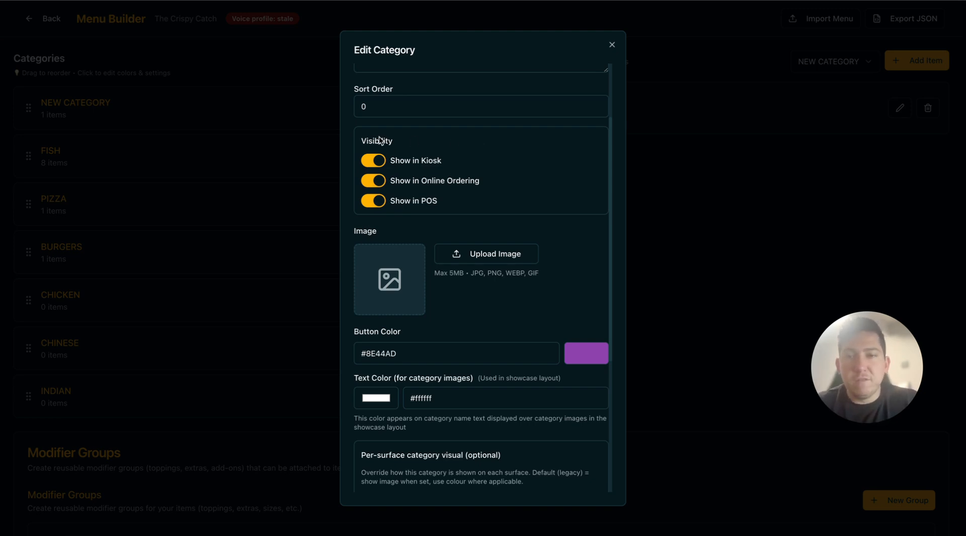
{"action": "left_click", "coordinate": [374, 166]}
{"action": "left_click", "coordinate": [374, 167]}
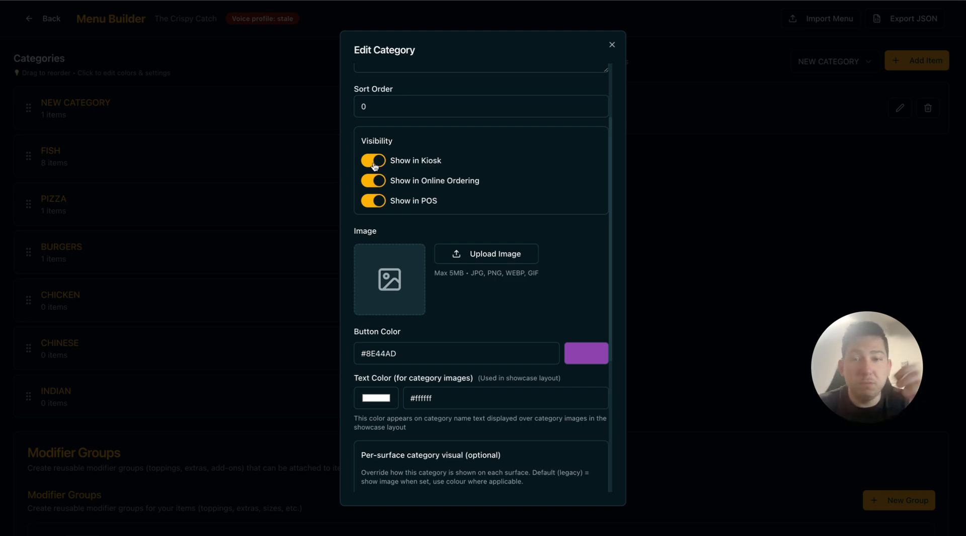
Examine the category's image upload, button colour, text colour, per-surface visual and scheduled availability settings.
{"action": "scroll", "coordinate": [475, 229], "scroll_direction": "down", "scroll_amount": 4}
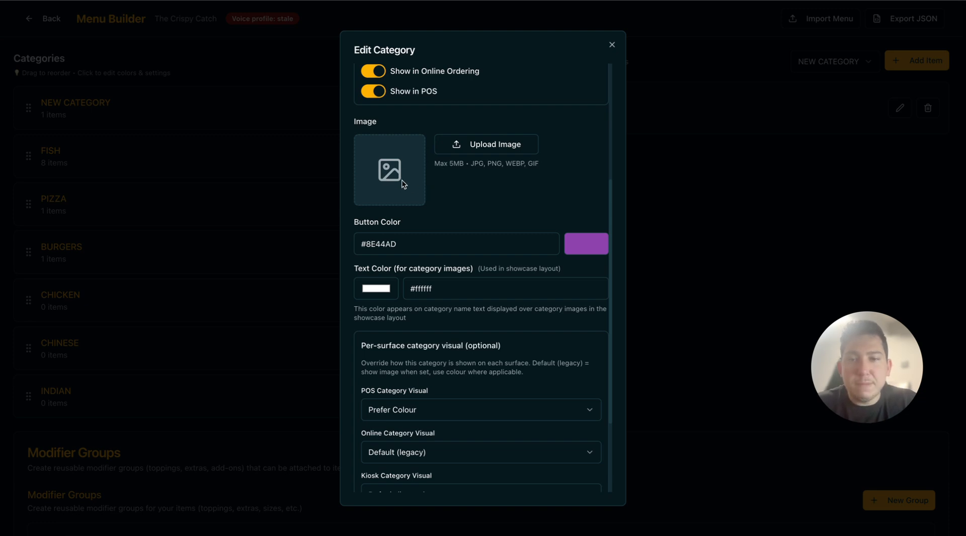
{"action": "scroll", "coordinate": [433, 193], "scroll_direction": "down", "scroll_amount": 1}
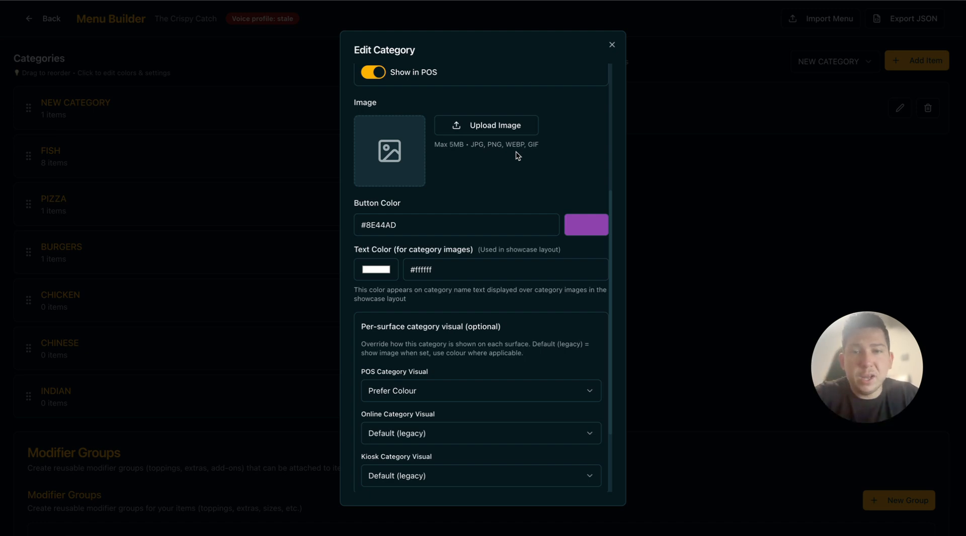
{"action": "scroll", "coordinate": [497, 192], "scroll_direction": "down", "scroll_amount": 4}
{"action": "scroll", "coordinate": [497, 194], "scroll_direction": "up", "scroll_amount": 4}
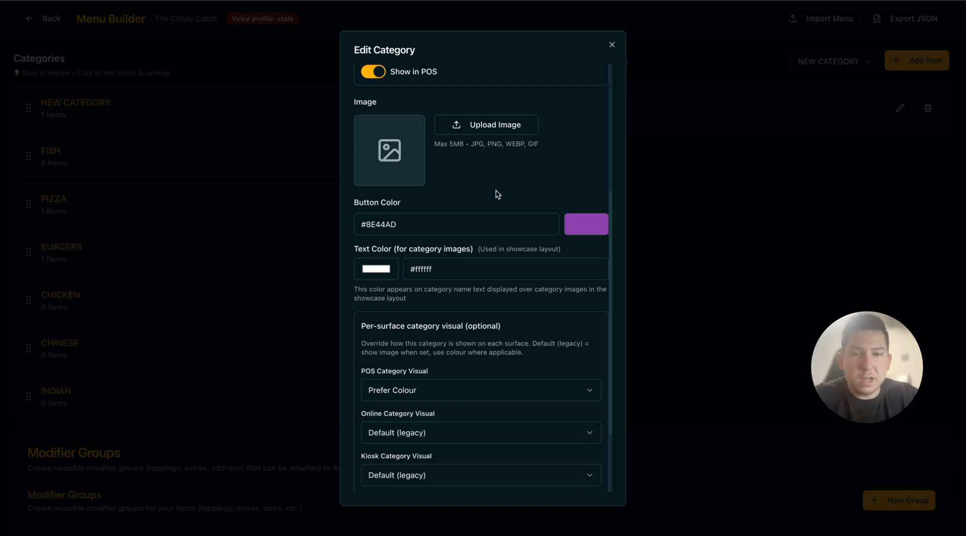
{"action": "scroll", "coordinate": [497, 193], "scroll_direction": "down", "scroll_amount": 1}
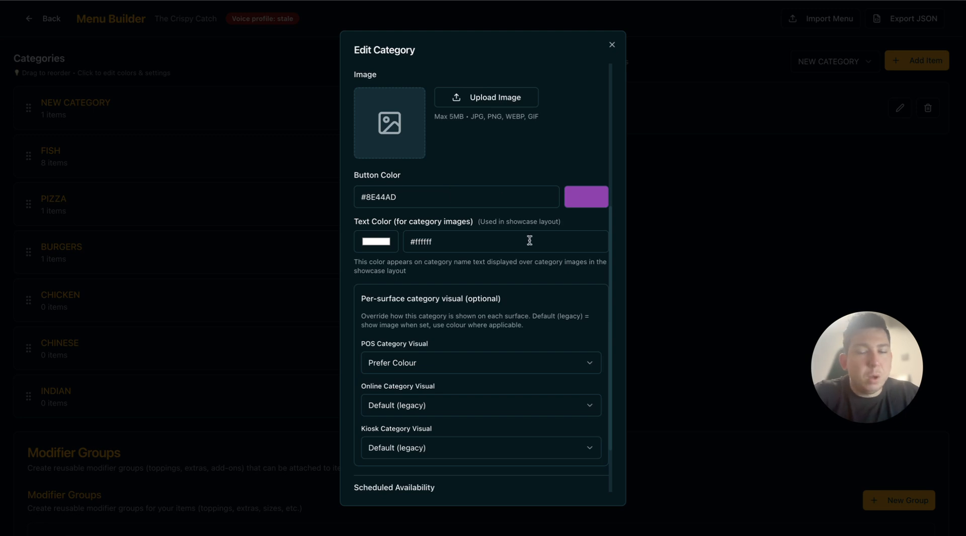
{"action": "scroll", "coordinate": [414, 235], "scroll_direction": "down", "scroll_amount": 1}
{"action": "scroll", "coordinate": [443, 282], "scroll_direction": "down", "scroll_amount": 2}
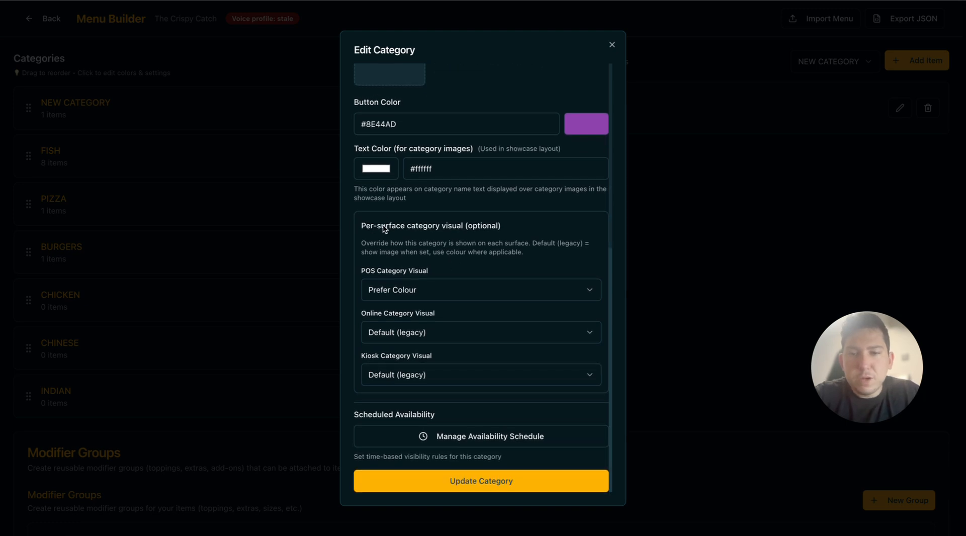
{"action": "scroll", "coordinate": [442, 262], "scroll_direction": "up", "scroll_amount": 3}
{"action": "scroll", "coordinate": [448, 249], "scroll_direction": "down", "scroll_amount": 3}
{"action": "scroll", "coordinate": [430, 219], "scroll_direction": "up", "scroll_amount": 2}
{"action": "scroll", "coordinate": [430, 218], "scroll_direction": "down", "scroll_amount": 2}
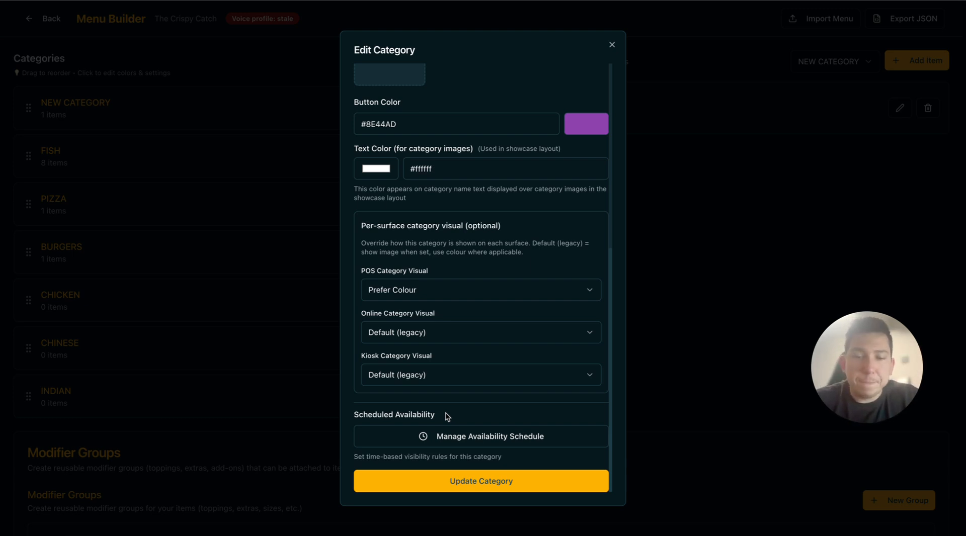
Open the availability schedule of NEW CATEGORY, add a rule and check its repeat mode options.
{"action": "left_click", "coordinate": [423, 431]}
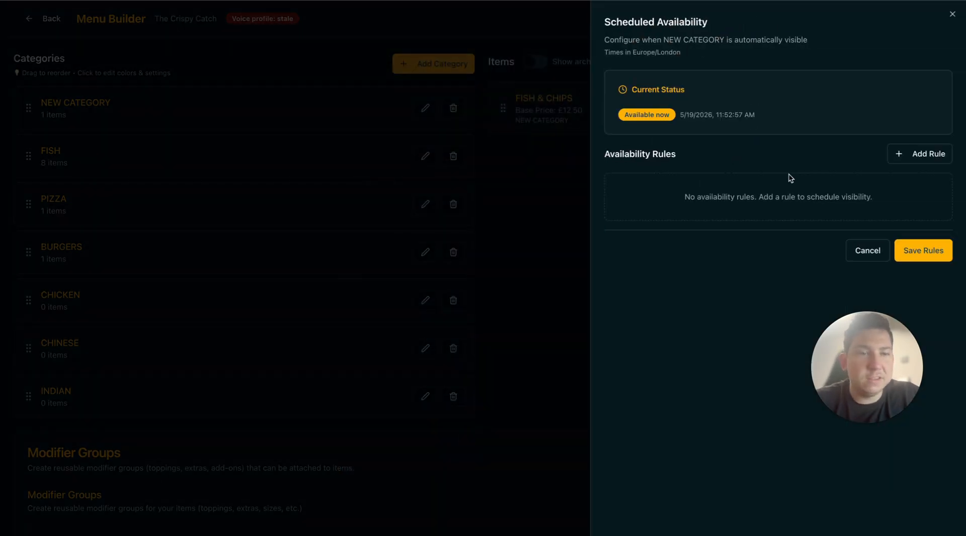
{"action": "left_click", "coordinate": [920, 154]}
{"action": "left_click", "coordinate": [673, 245]}
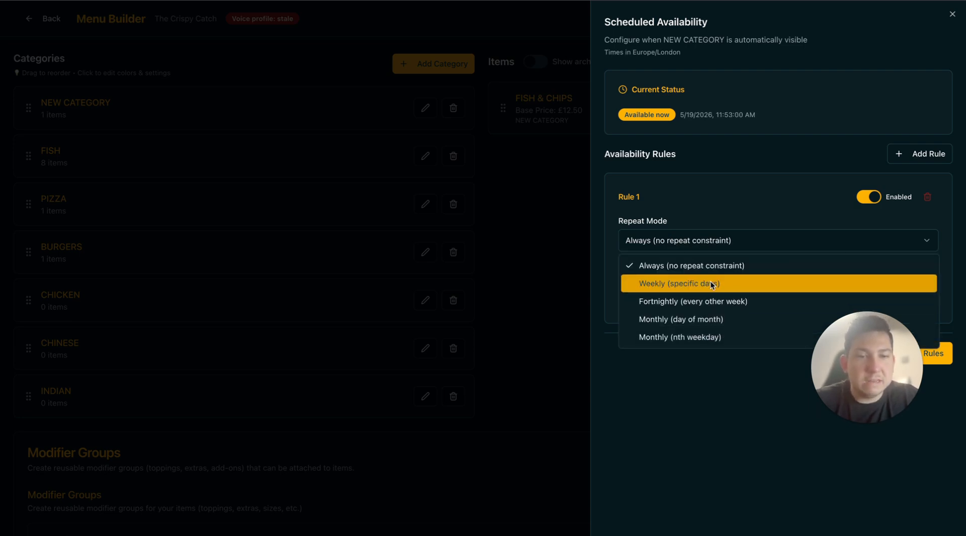
{"action": "key", "text": "Escape"}
{"action": "left_click", "coordinate": [727, 240]}
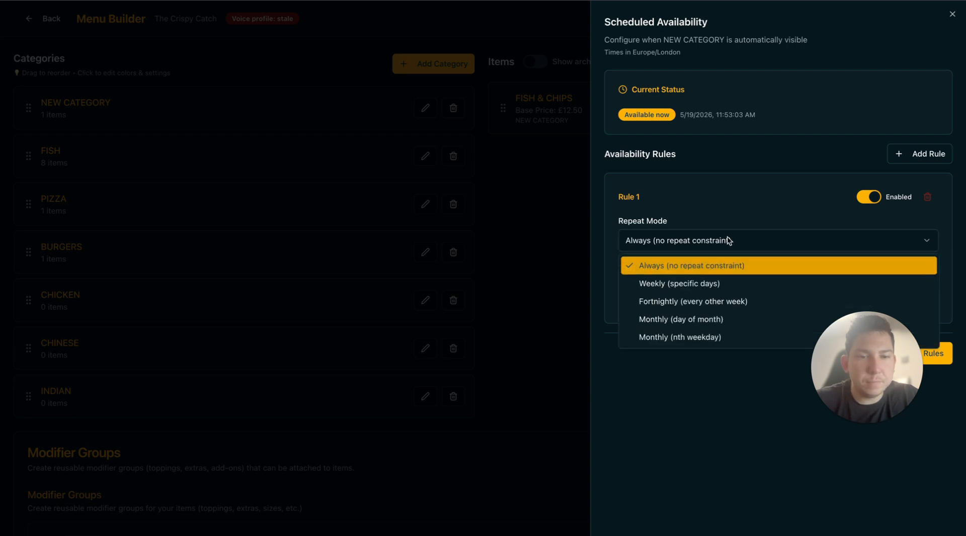
{"action": "left_click", "coordinate": [723, 213]}
Set the availability rule's start time to 12:53 and its end time to 13:53.
{"action": "left_click", "coordinate": [680, 292]}
{"action": "left_click", "coordinate": [661, 290]}
{"action": "left_click", "coordinate": [642, 331]}
{"action": "left_click", "coordinate": [720, 301]}
{"action": "left_click", "coordinate": [828, 287]}
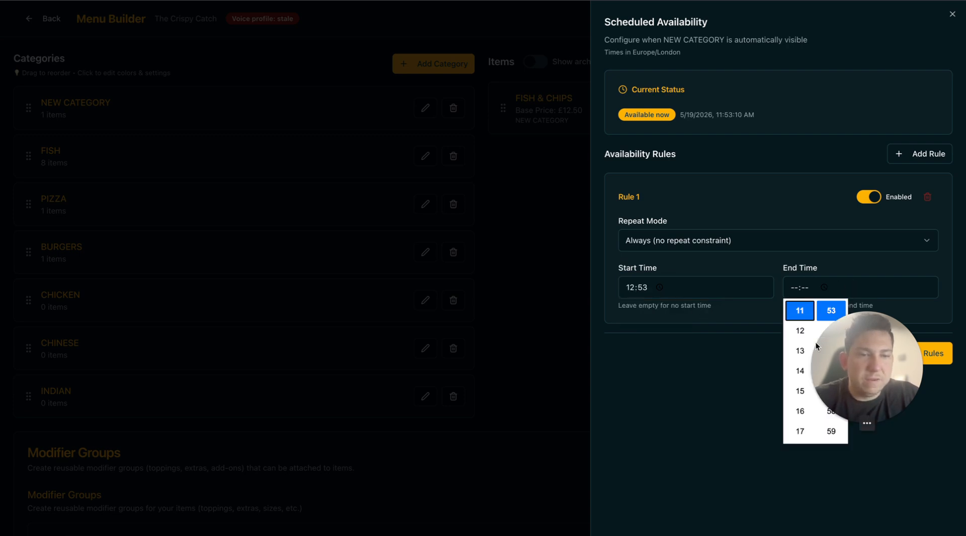
{"action": "left_click", "coordinate": [800, 352]}
{"action": "left_click", "coordinate": [744, 338]}
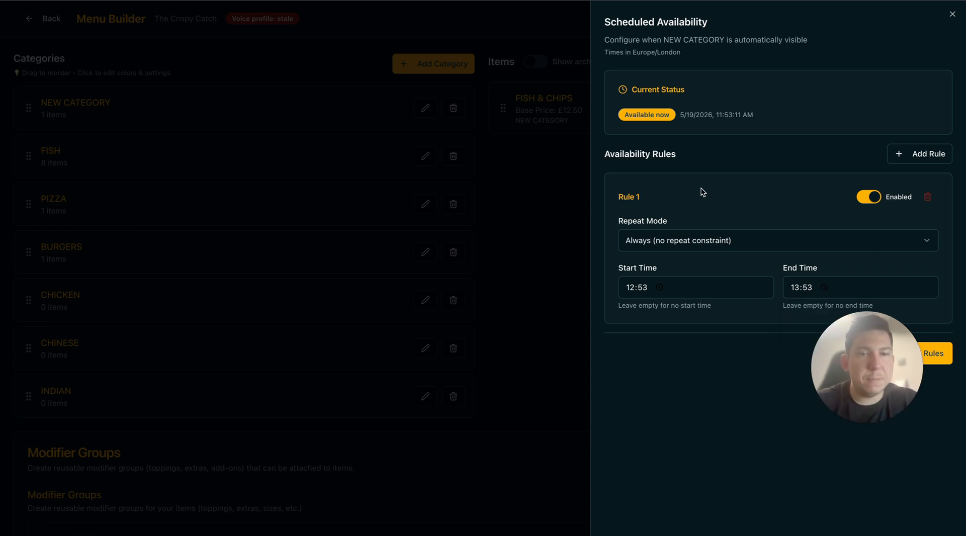
Set the availability rule's repeat mode to Fortnightly (every other week).
{"action": "left_click", "coordinate": [713, 247]}
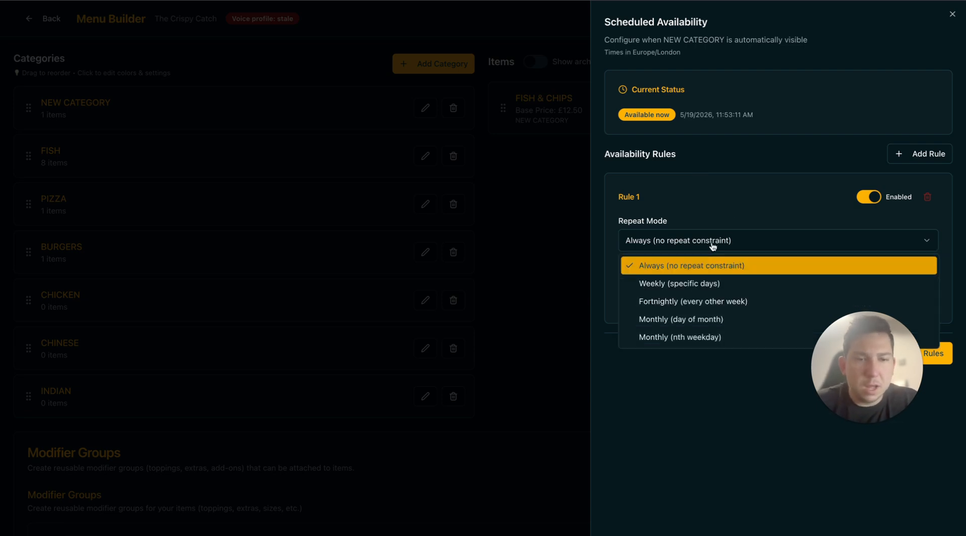
{"action": "left_click", "coordinate": [703, 301]}
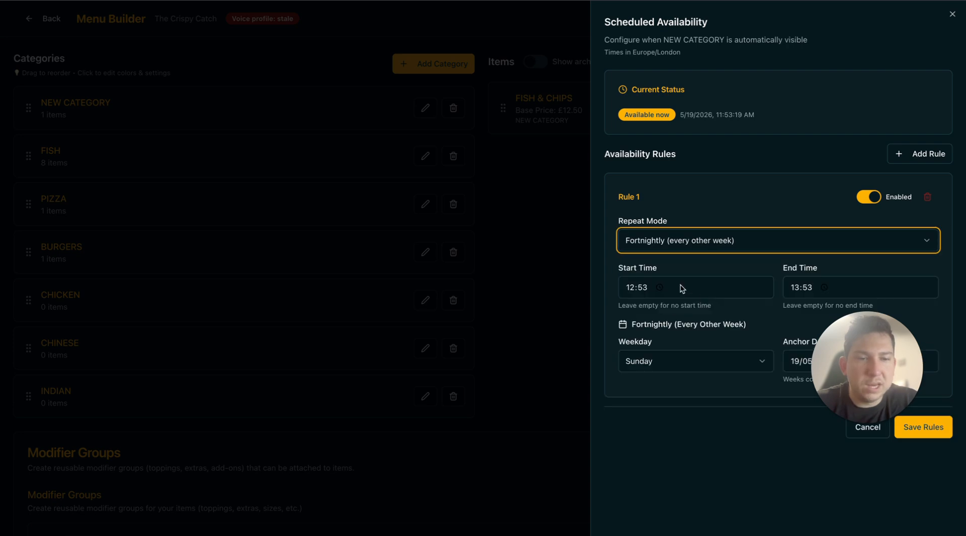
Set the fortnightly availability rule's weekday to Tuesday.
{"action": "left_click_drag", "start_coordinate": [852, 353], "coordinate": [538, 400]}
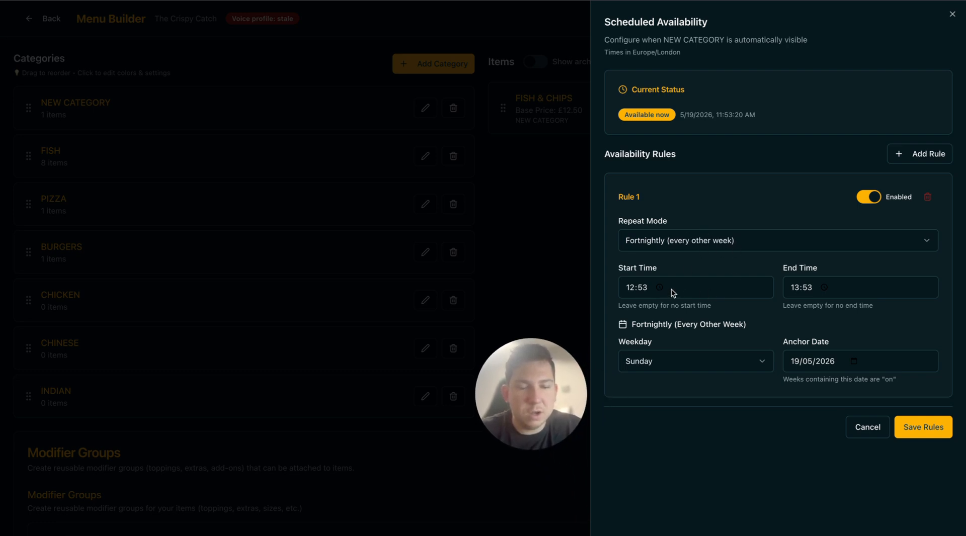
{"action": "left_click", "coordinate": [723, 361]}
{"action": "left_click", "coordinate": [693, 421]}
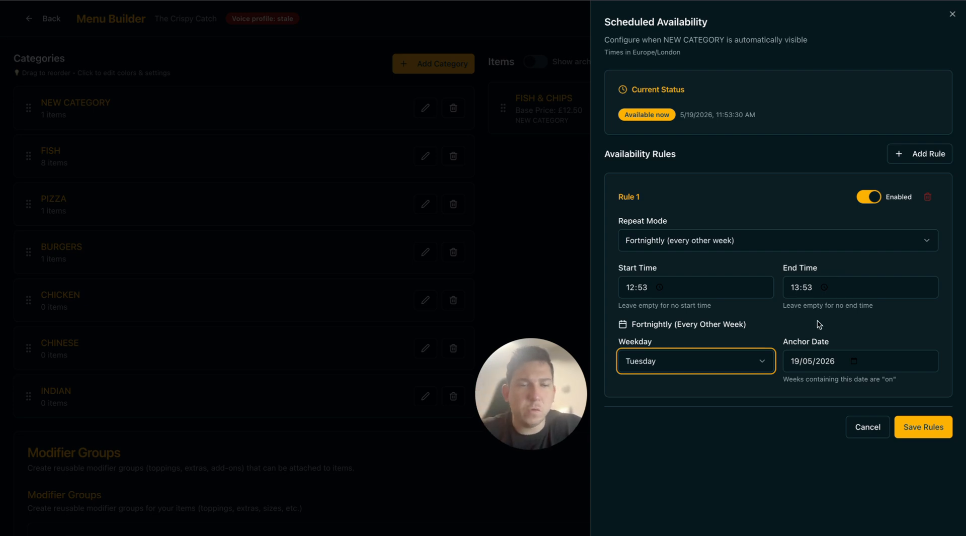
Delete the availability rule from NEW CATEGORY, save the empty rule list and close the schedule.
{"action": "left_click", "coordinate": [927, 196]}
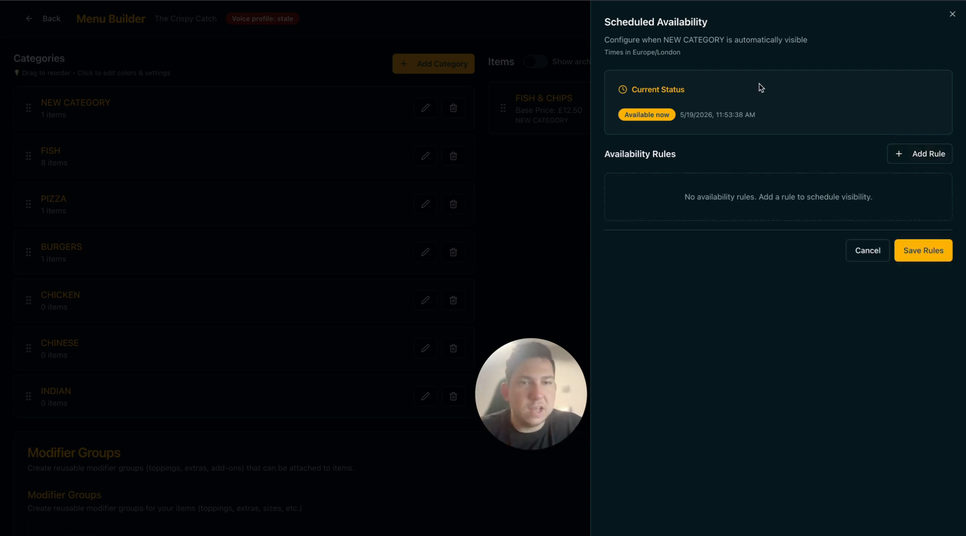
{"action": "left_click", "coordinate": [916, 252]}
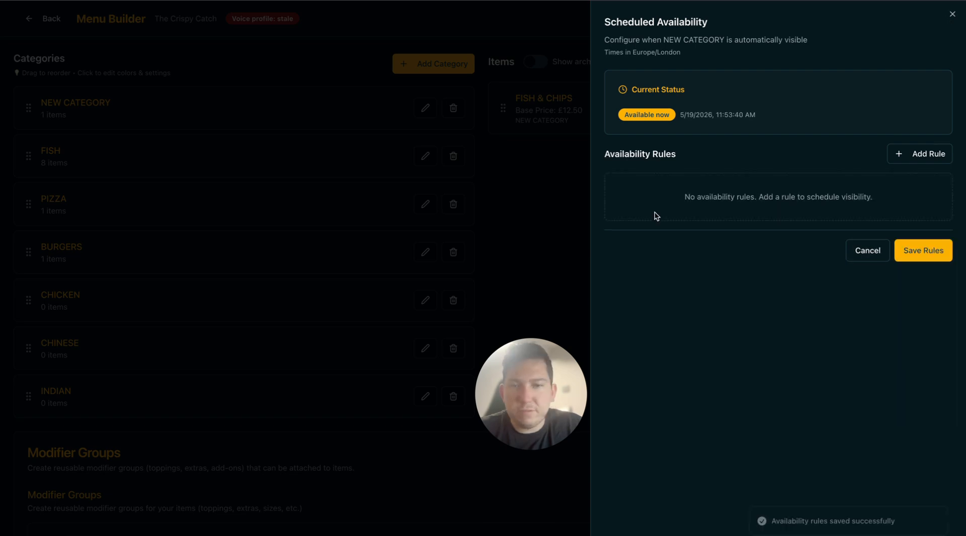
{"action": "left_click", "coordinate": [951, 14]}
Open the NEW CATEGORY settings again, review the visibility, image and colour options, and close them without changes.
{"action": "scroll", "coordinate": [282, 212], "scroll_direction": "down", "scroll_amount": 1}
{"action": "scroll", "coordinate": [253, 214], "scroll_direction": "up", "scroll_amount": 1}
{"action": "left_click", "coordinate": [425, 109]}
{"action": "scroll", "coordinate": [429, 319], "scroll_direction": "down", "scroll_amount": 5}
{"action": "scroll", "coordinate": [429, 315], "scroll_direction": "up", "scroll_amount": 5}
{"action": "scroll", "coordinate": [432, 302], "scroll_direction": "down", "scroll_amount": 1}
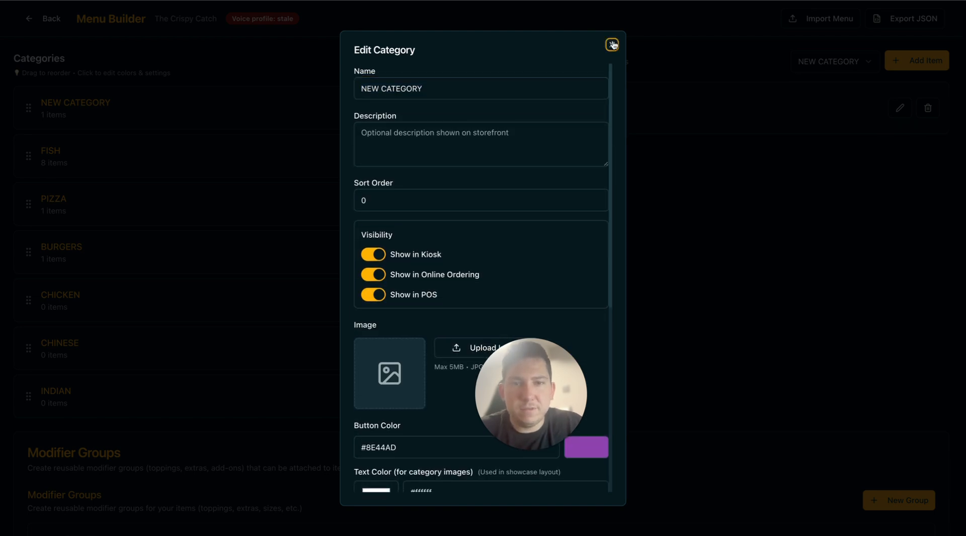
{"action": "left_click", "coordinate": [612, 44]}
Archive the FISH & CHIPS item in NEW CATEGORY.
{"action": "scroll", "coordinate": [625, 300], "scroll_direction": "down", "scroll_amount": 2}
{"action": "scroll", "coordinate": [625, 301], "scroll_direction": "down", "scroll_amount": 1}
{"action": "scroll", "coordinate": [624, 301], "scroll_direction": "up", "scroll_amount": 3}
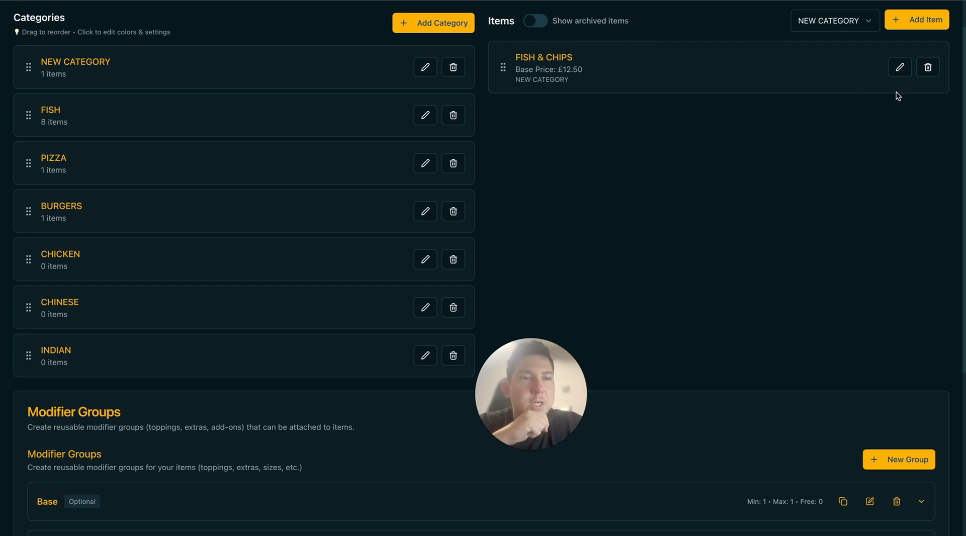
{"action": "left_click", "coordinate": [927, 67]}
Try to delete the FISH TYPE modifier group together with its options.
{"action": "scroll", "coordinate": [795, 289], "scroll_direction": "down", "scroll_amount": 5}
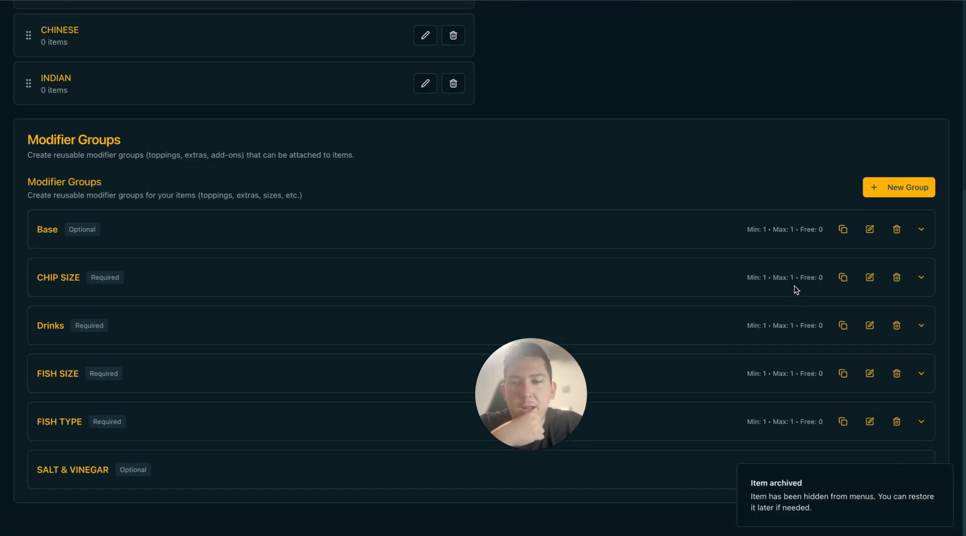
{"action": "left_click_drag", "start_coordinate": [554, 412], "coordinate": [675, 104]}
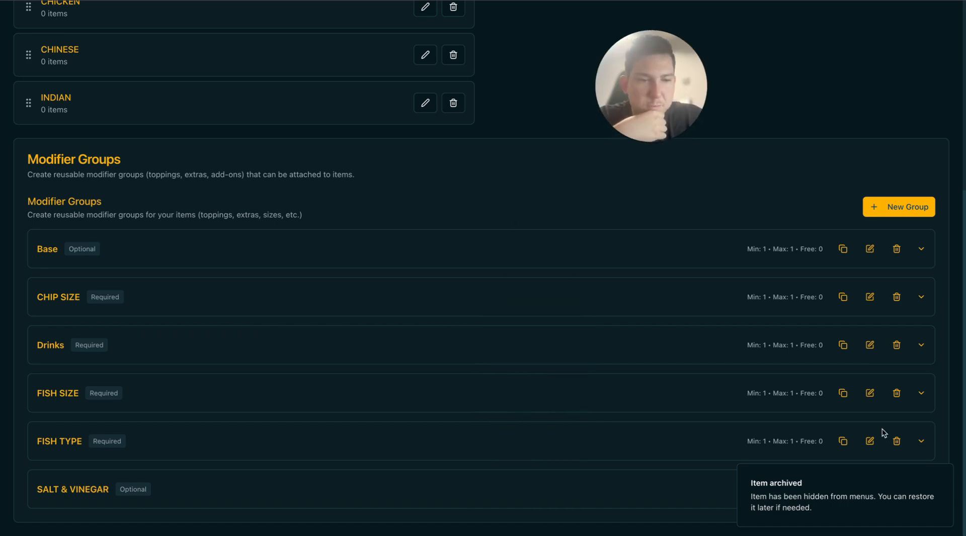
{"action": "left_click", "coordinate": [896, 441]}
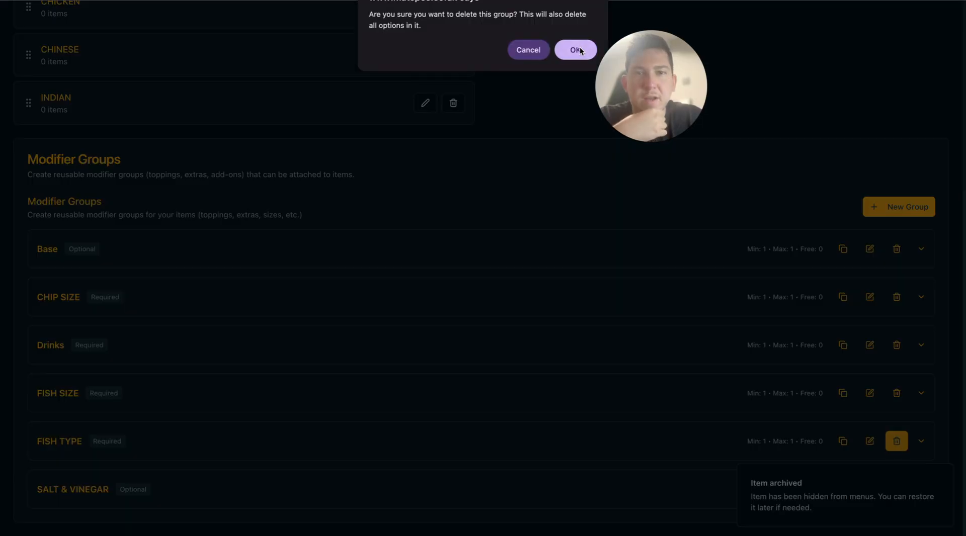
{"action": "left_click", "coordinate": [574, 45]}
{"action": "left_click_drag", "start_coordinate": [652, 104], "coordinate": [593, 118]}
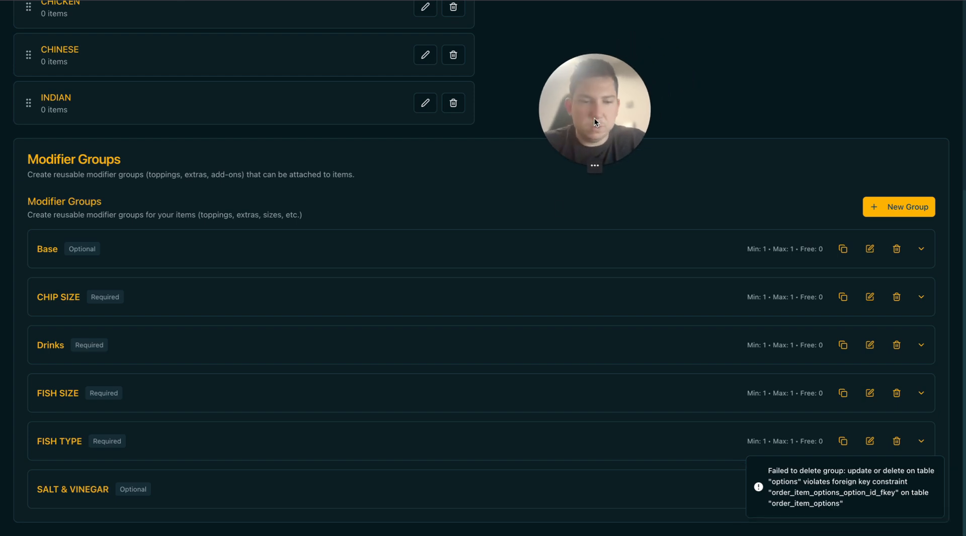
{"action": "scroll", "coordinate": [516, 289], "scroll_direction": "up", "scroll_amount": 3}
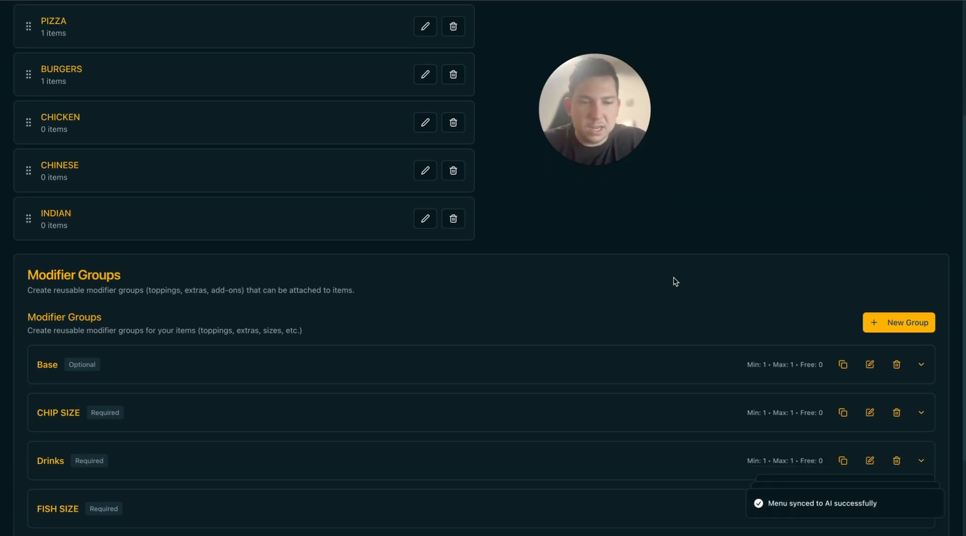
{"action": "scroll", "coordinate": [388, 374], "scroll_direction": "down", "scroll_amount": 1}
{"action": "scroll", "coordinate": [280, 341], "scroll_direction": "down", "scroll_amount": 2}
{"action": "scroll", "coordinate": [280, 341], "scroll_direction": "up", "scroll_amount": 2}
{"action": "scroll", "coordinate": [579, 312], "scroll_direction": "up", "scroll_amount": 3}
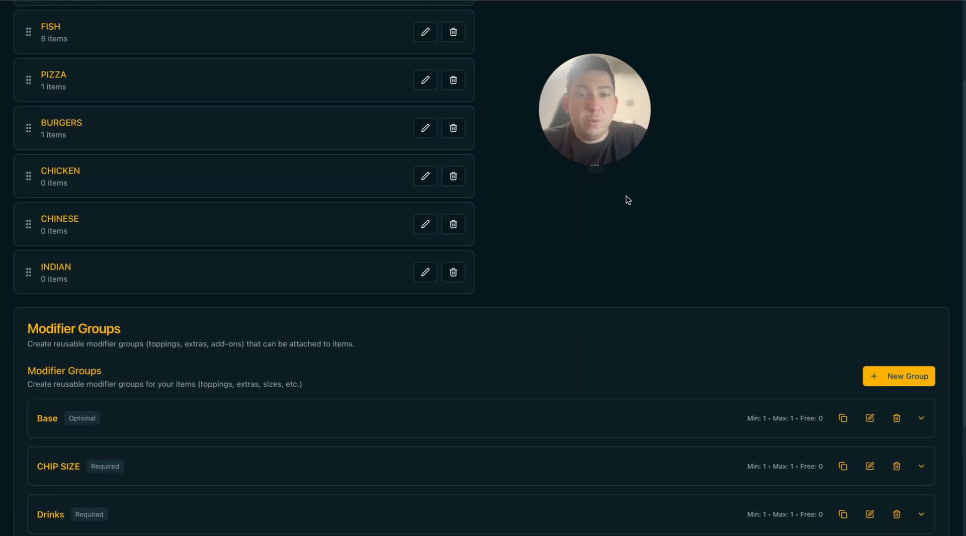
{"action": "scroll", "coordinate": [625, 211], "scroll_direction": "up", "scroll_amount": 3}
{"action": "scroll", "coordinate": [787, 252], "scroll_direction": "down", "scroll_amount": 3}
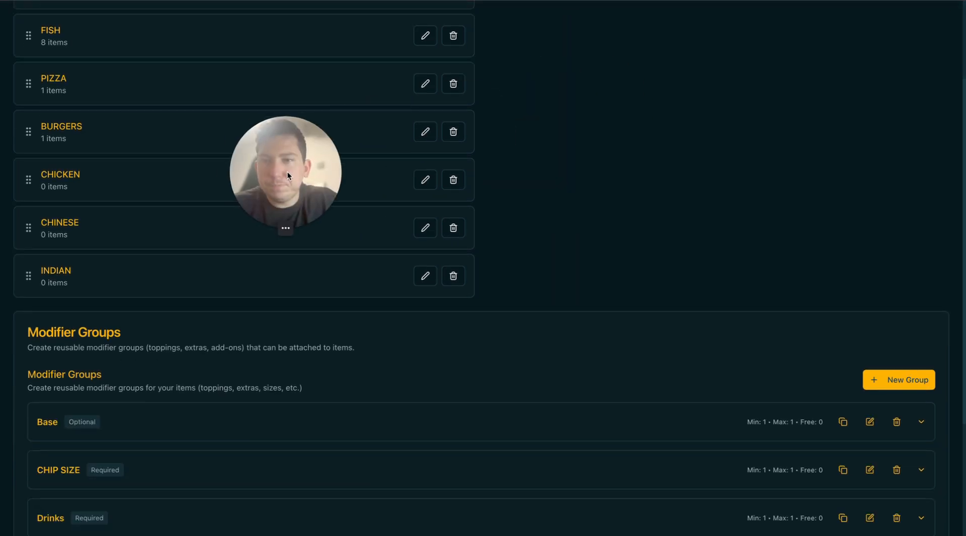
{"action": "scroll", "coordinate": [656, 222], "scroll_direction": "down", "scroll_amount": 3}
{"action": "scroll", "coordinate": [655, 222], "scroll_direction": "up", "scroll_amount": 5}
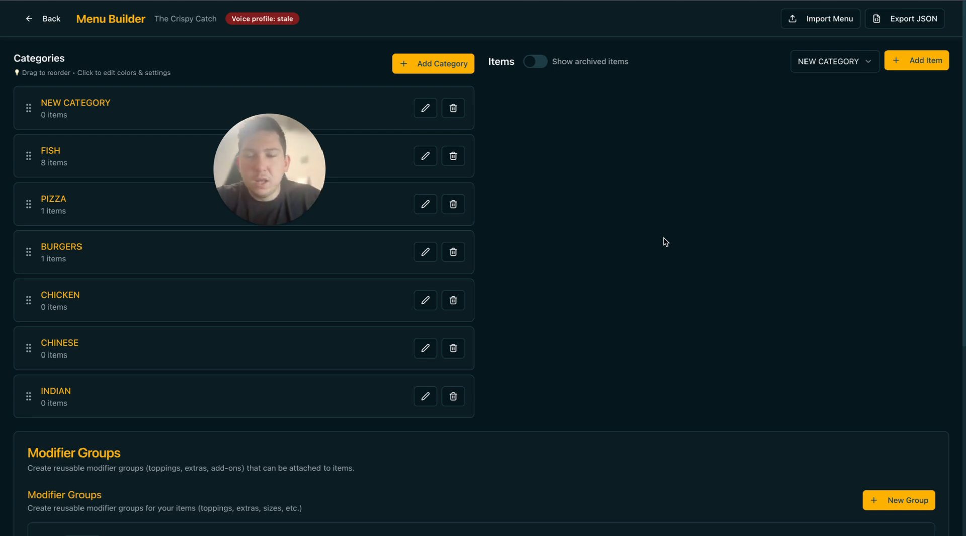
{"action": "scroll", "coordinate": [663, 238], "scroll_direction": "down", "scroll_amount": 4}
{"action": "scroll", "coordinate": [592, 270], "scroll_direction": "up", "scroll_amount": 4}
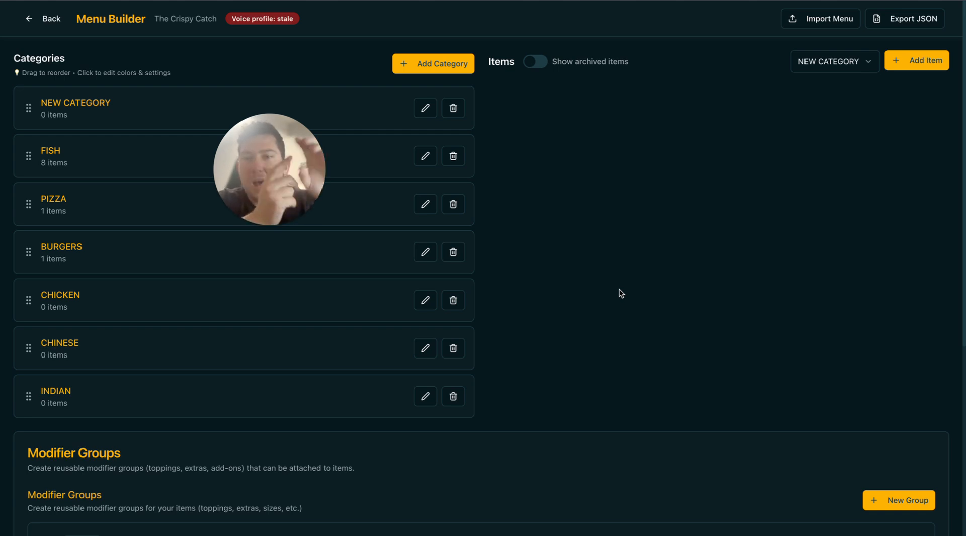
{"action": "scroll", "coordinate": [622, 293], "scroll_direction": "down", "scroll_amount": 1}
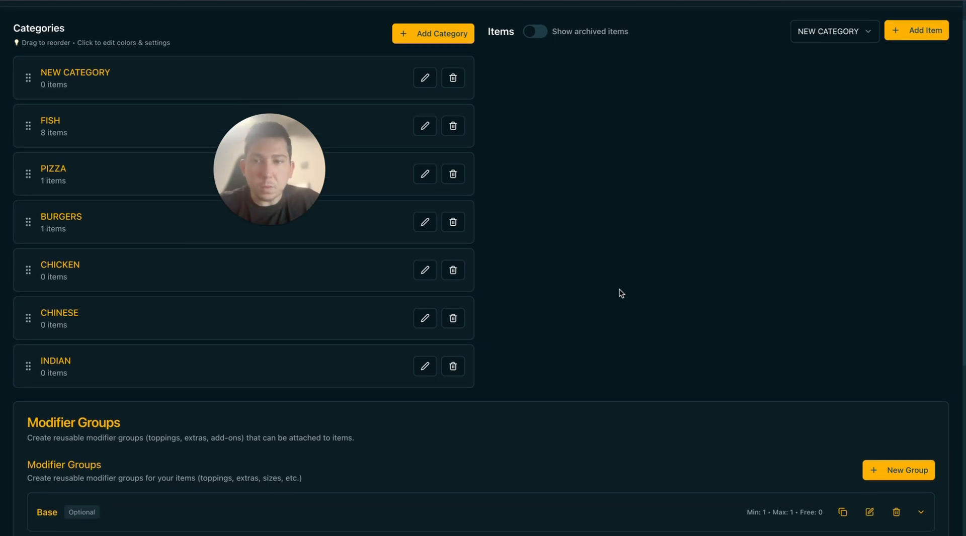
{"action": "scroll", "coordinate": [621, 293], "scroll_direction": "up", "scroll_amount": 1}
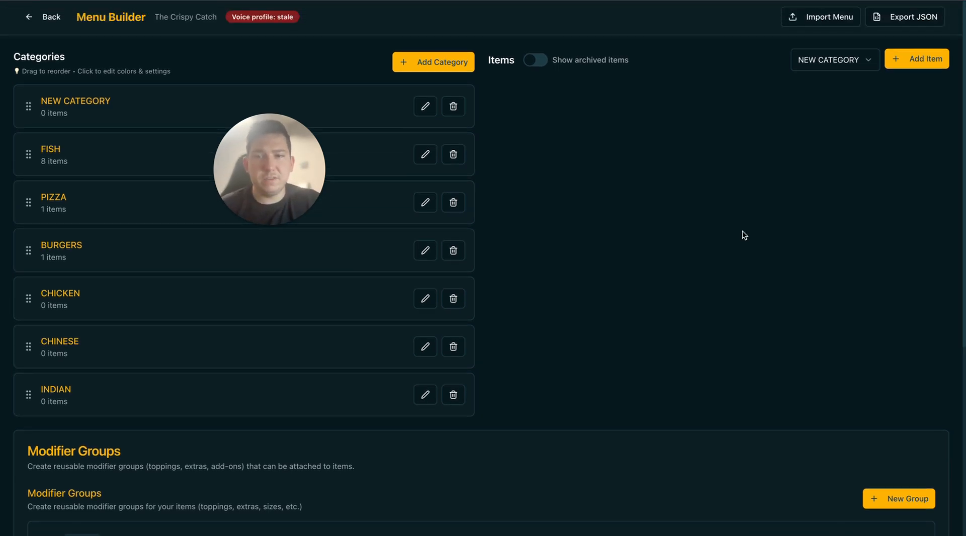
{"action": "scroll", "coordinate": [741, 231], "scroll_direction": "down", "scroll_amount": 1}
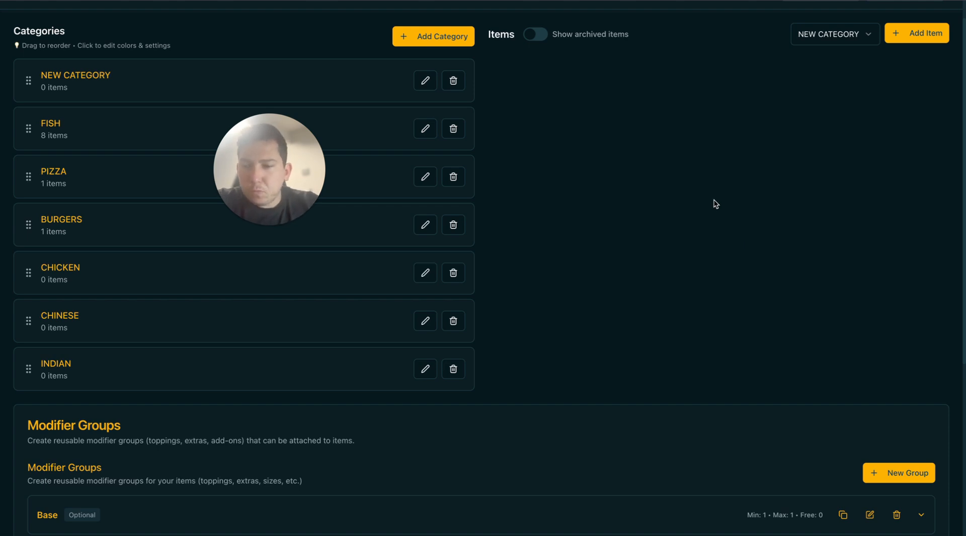
Examine the options inside the FISH SIZE and FISH TYPE modifier groups.
{"action": "scroll", "coordinate": [714, 203], "scroll_direction": "down", "scroll_amount": 5}
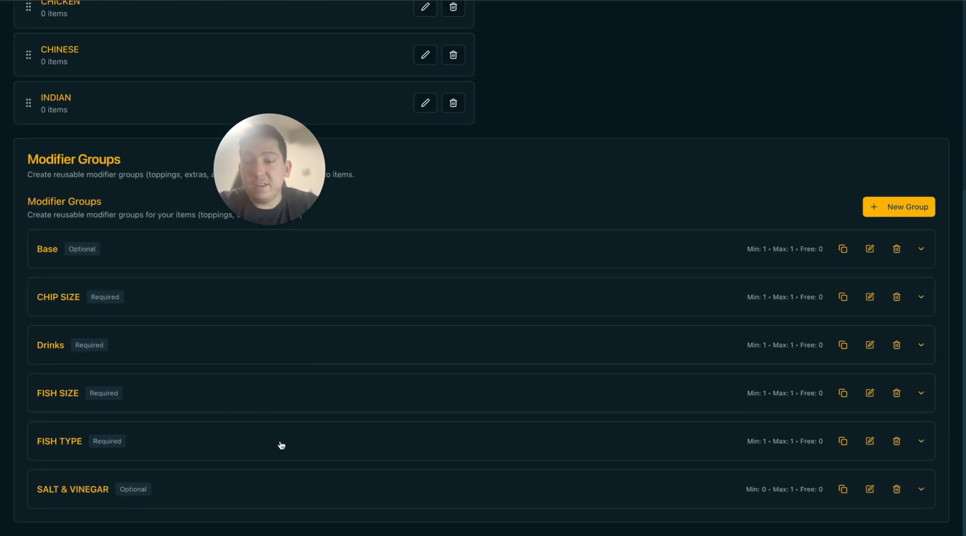
{"action": "scroll", "coordinate": [389, 422], "scroll_direction": "up", "scroll_amount": 1}
{"action": "scroll", "coordinate": [389, 422], "scroll_direction": "down", "scroll_amount": 1}
{"action": "left_click", "coordinate": [157, 398]}
{"action": "left_click", "coordinate": [184, 398]}
{"action": "left_click", "coordinate": [185, 398]}
{"action": "left_click", "coordinate": [196, 397]}
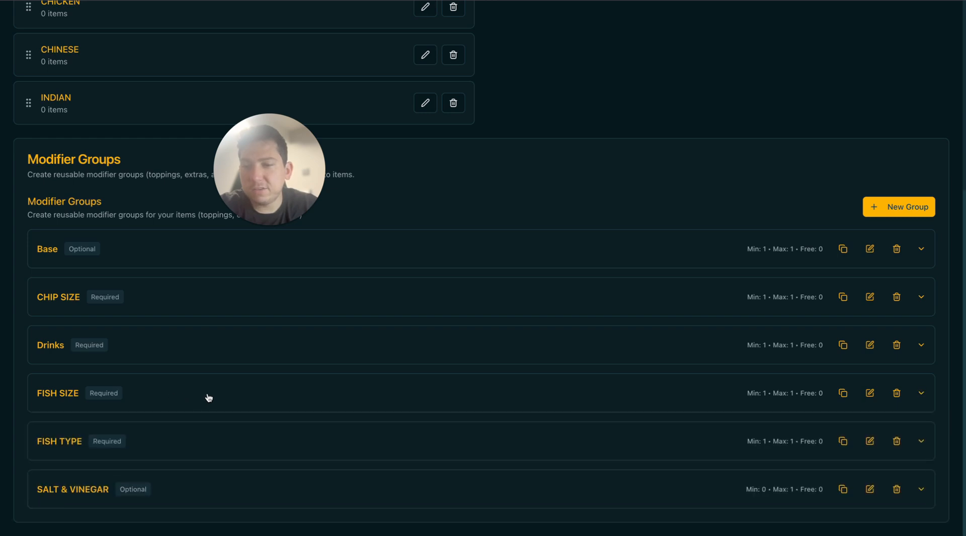
{"action": "left_click", "coordinate": [286, 449]}
{"action": "scroll", "coordinate": [227, 445], "scroll_direction": "down", "scroll_amount": 2}
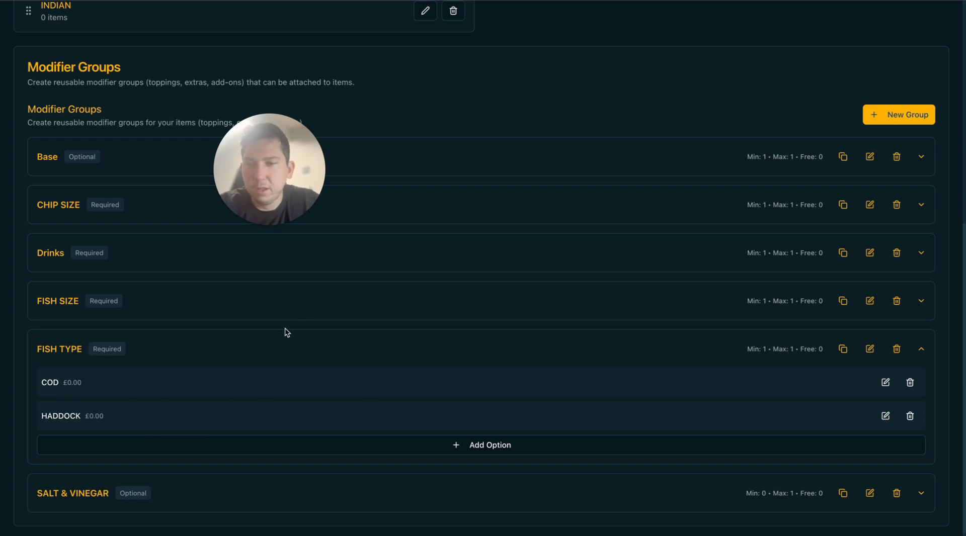
{"action": "left_click", "coordinate": [256, 349]}
Start a new modifier group named FISH SIZE2 with the type Required (Must Choose).
{"action": "scroll", "coordinate": [459, 304], "scroll_direction": "up", "scroll_amount": 2}
{"action": "left_click", "coordinate": [898, 278]}
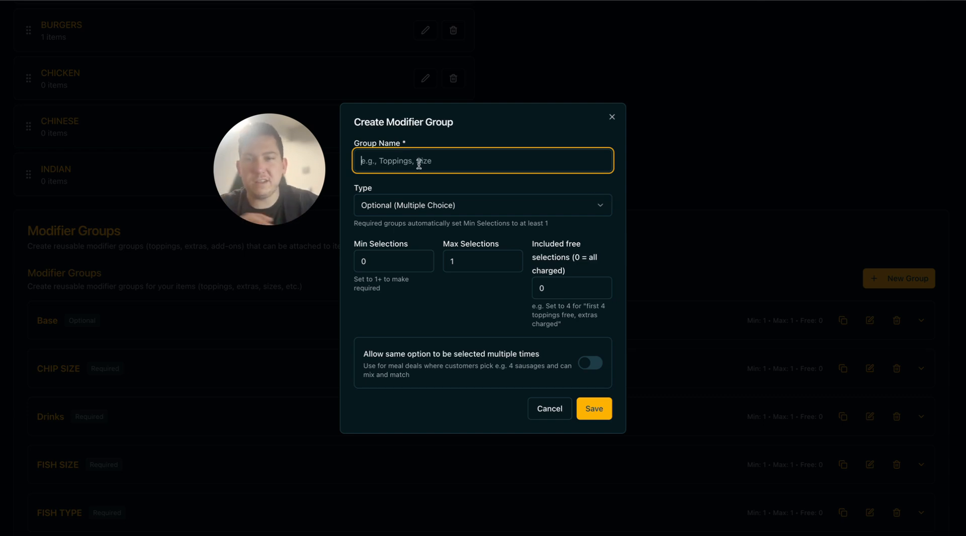
{"action": "key", "text": "Caps_Lock"}
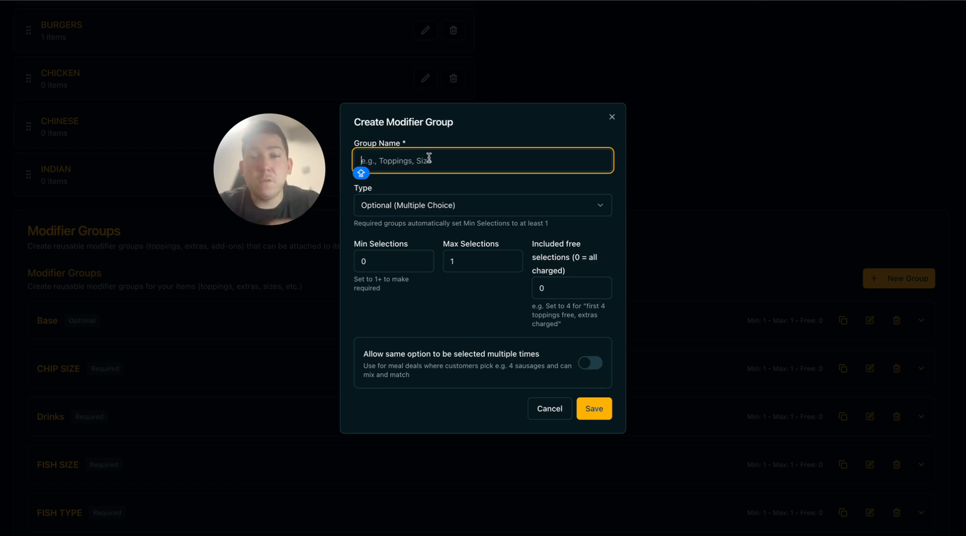
{"action": "left_click", "coordinate": [453, 210]}
{"action": "left_click", "coordinate": [451, 239]}
{"action": "left_click", "coordinate": [432, 184]}
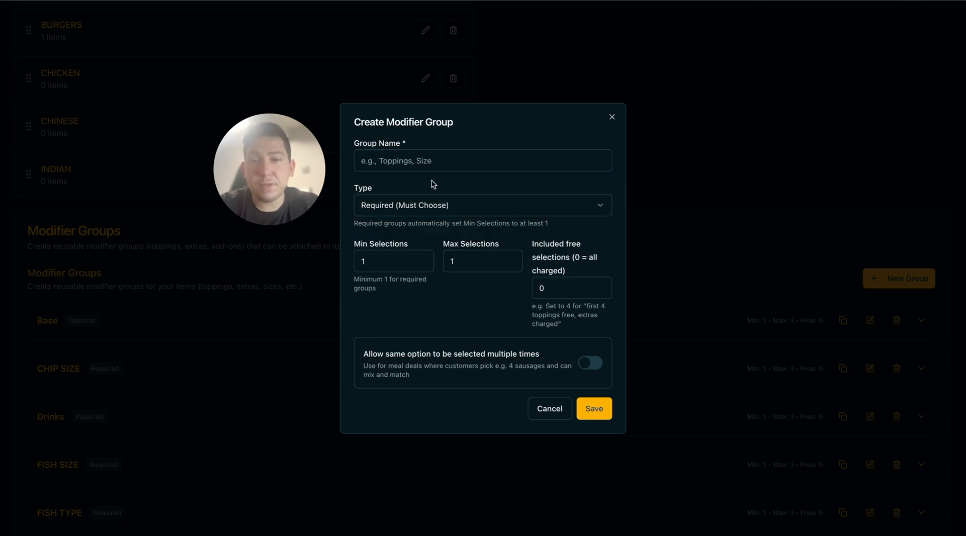
{"action": "left_click", "coordinate": [427, 160]}
{"action": "type", "text": "FISH SIZE2"}
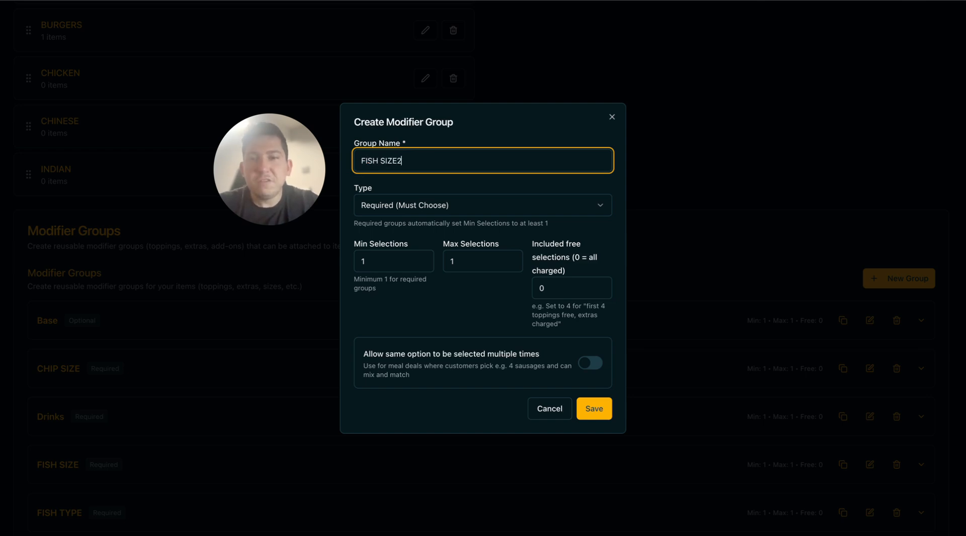
{"action": "left_click", "coordinate": [439, 185]}
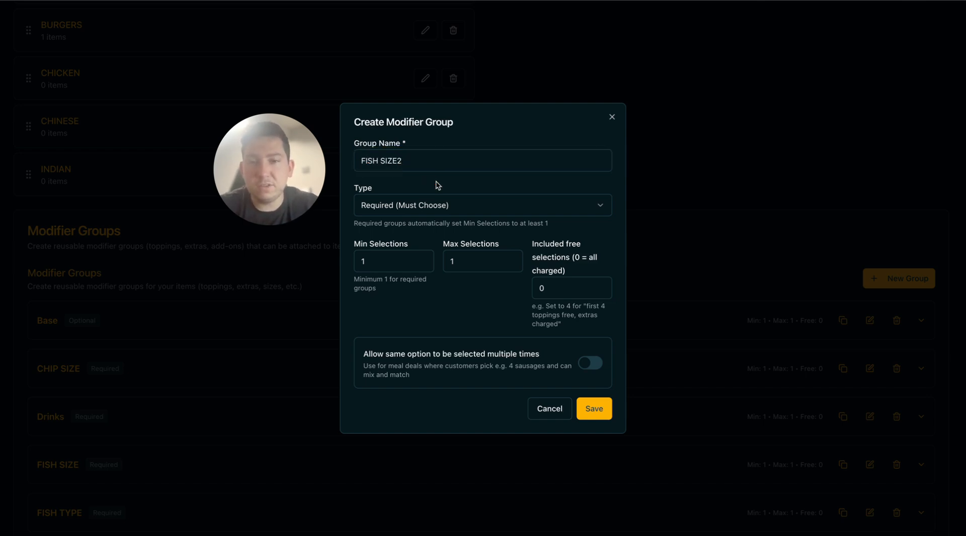
Switch the FISH SIZE2 group's type to Optional (Multiple Choice) and back to Required (Must Choose).
{"action": "left_click", "coordinate": [455, 205]}
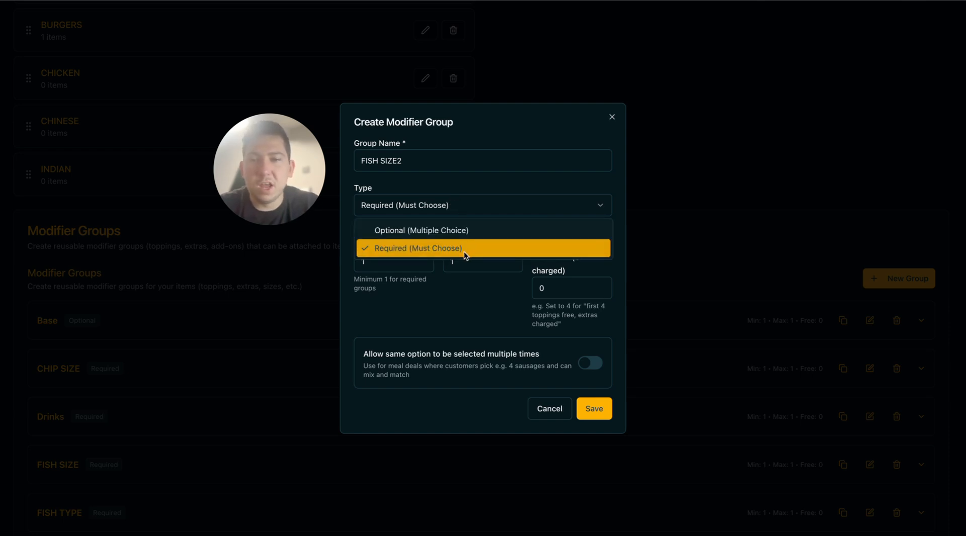
{"action": "left_click", "coordinate": [454, 232]}
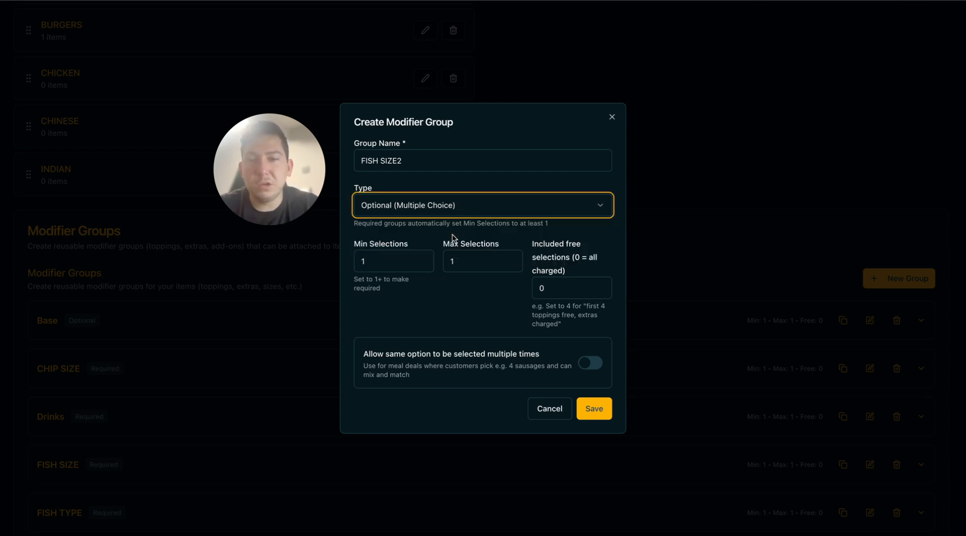
{"action": "left_click", "coordinate": [480, 214]}
{"action": "left_click", "coordinate": [455, 202]}
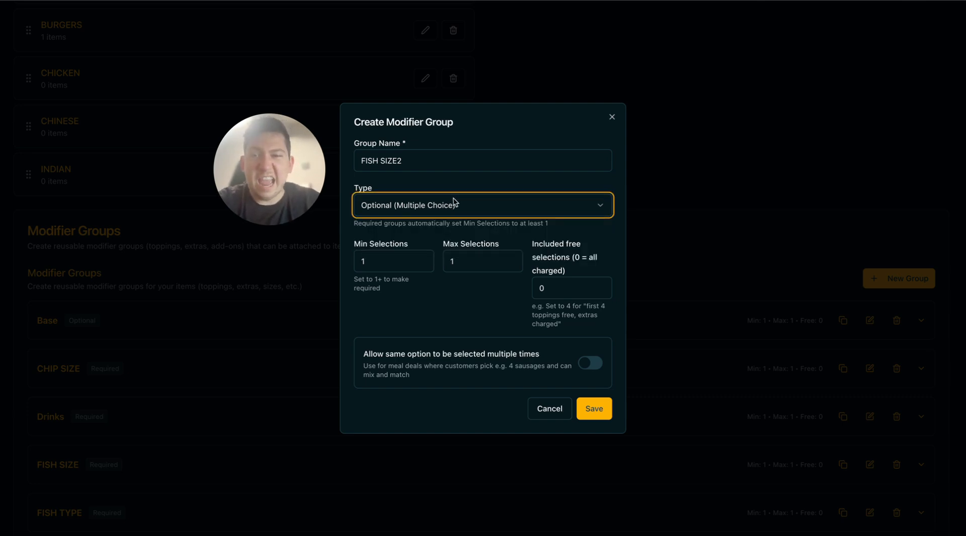
{"action": "left_click", "coordinate": [428, 189]}
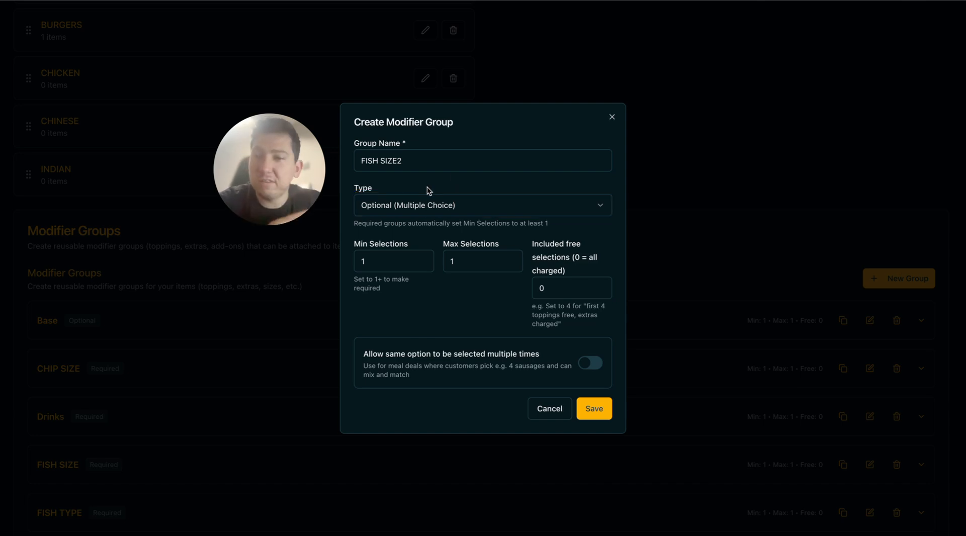
{"action": "left_click", "coordinate": [440, 210]}
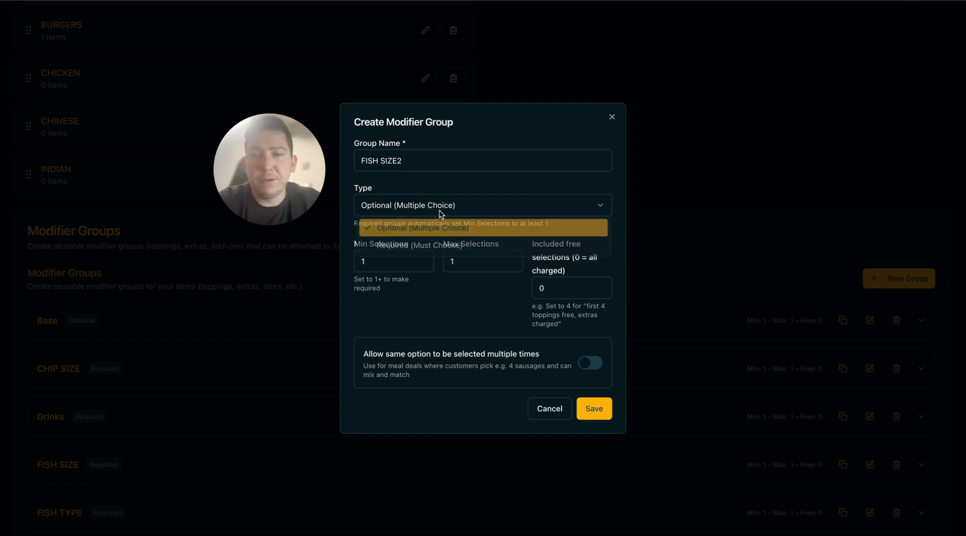
{"action": "left_click", "coordinate": [444, 248]}
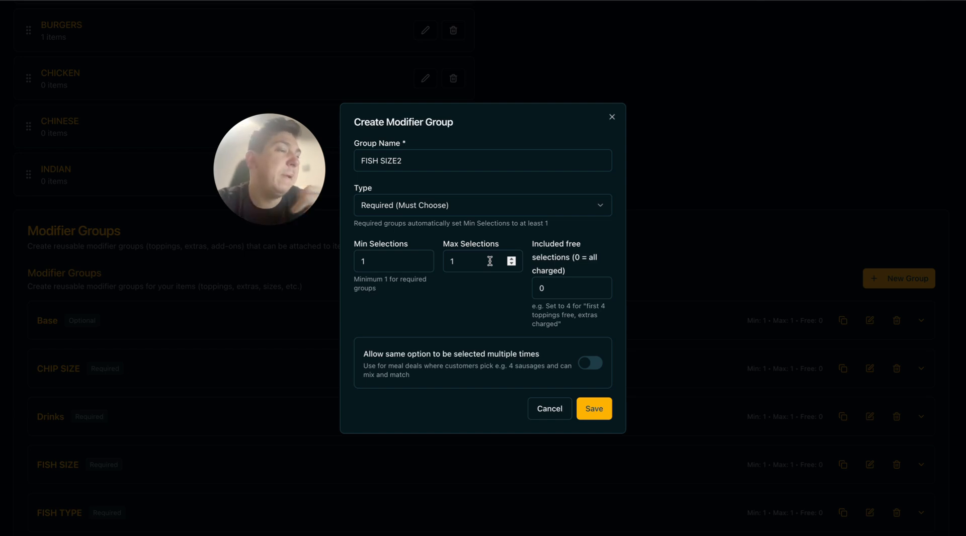
Examine the new group's maximum selections and included free selections settings, including the explanation of free toppings.
{"action": "double_click", "coordinate": [471, 256]}
{"action": "left_click", "coordinate": [474, 296]}
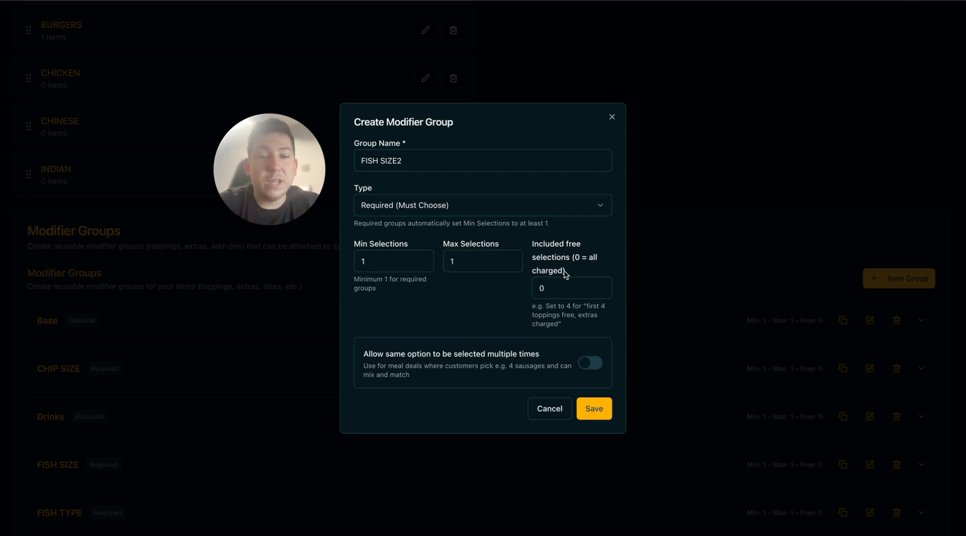
{"action": "triple_click", "coordinate": [562, 317]}
{"action": "left_click", "coordinate": [569, 316]}
{"action": "left_click", "coordinate": [488, 309]}
{"action": "left_click", "coordinate": [553, 240]}
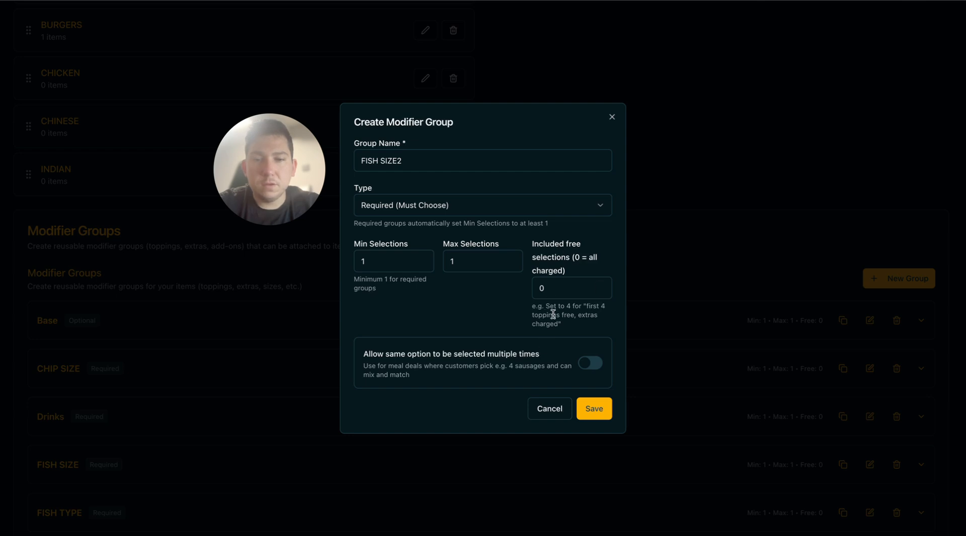
{"action": "left_click", "coordinate": [563, 297]}
{"action": "left_click", "coordinate": [563, 306]}
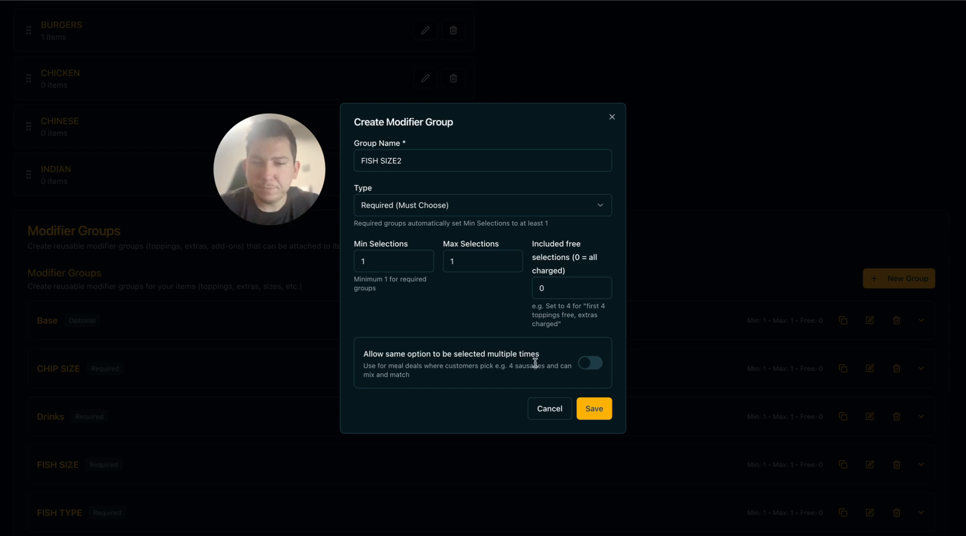
Review the setting for selecting the same option multiple times, leave it off, and save the FISH SIZE2 modifier group.
{"action": "triple_click", "coordinate": [487, 363]}
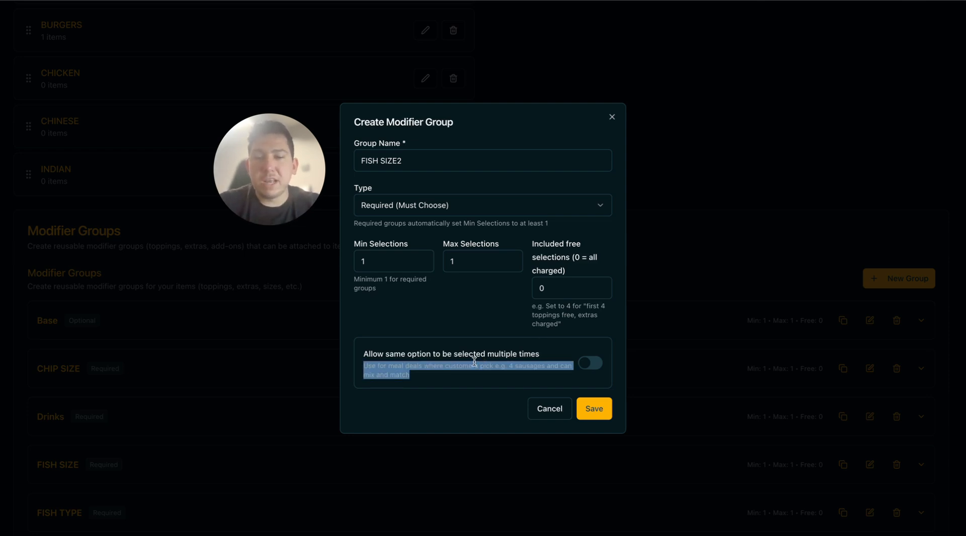
{"action": "left_click", "coordinate": [464, 356]}
{"action": "left_click", "coordinate": [584, 369]}
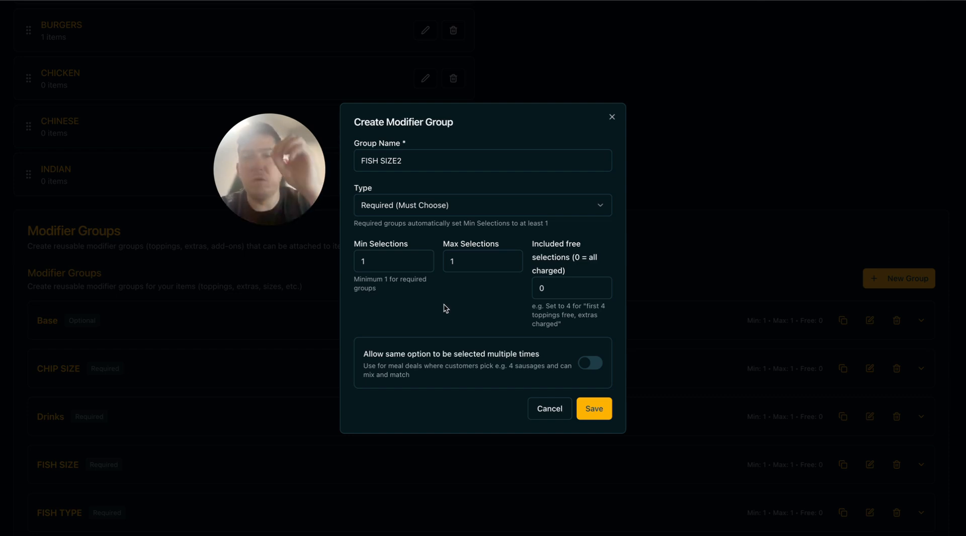
{"action": "left_click", "coordinate": [593, 409]}
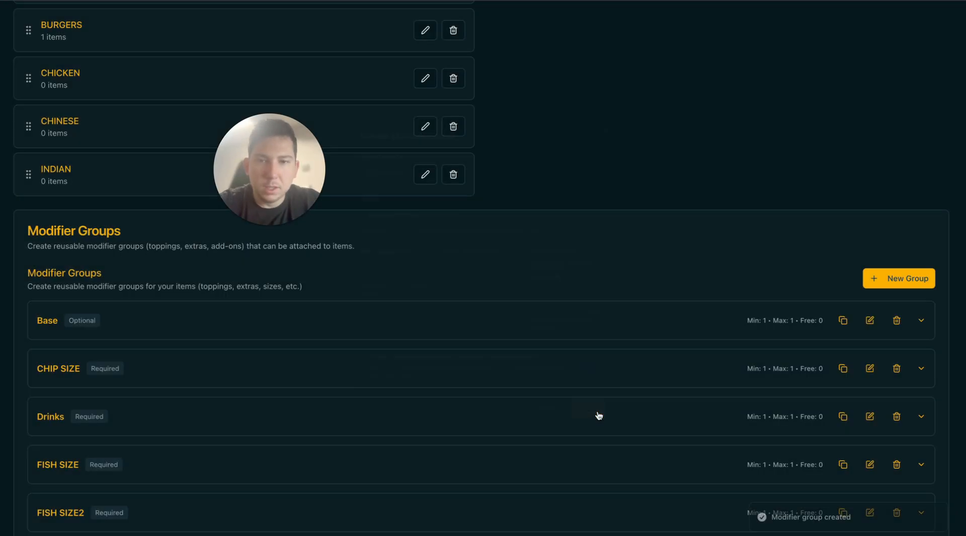
Start a new option named MEDIUM in the FISH SIZE2 modifier group, keeping its price at £0.
{"action": "scroll", "coordinate": [565, 327], "scroll_direction": "down", "scroll_amount": 1}
{"action": "scroll", "coordinate": [565, 327], "scroll_direction": "down", "scroll_amount": 2}
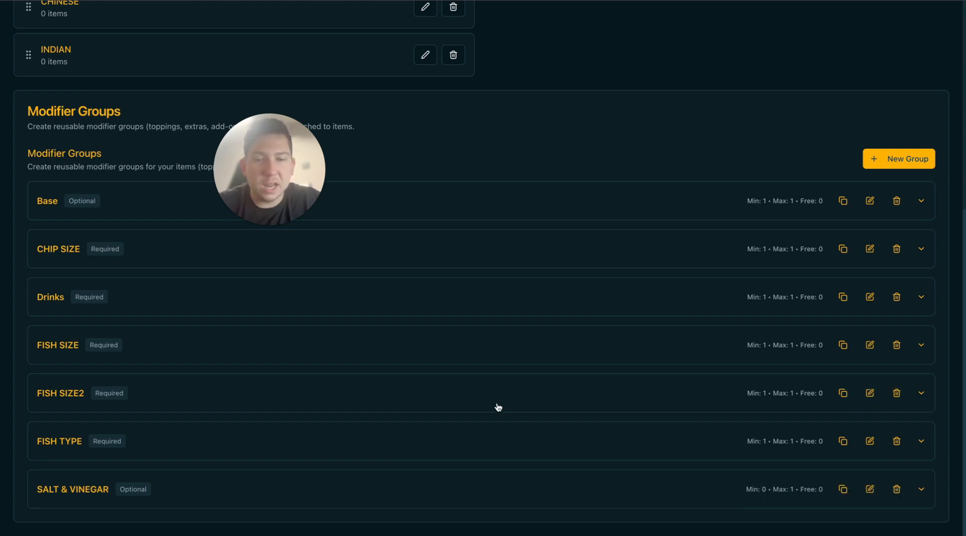
{"action": "left_click", "coordinate": [365, 392]}
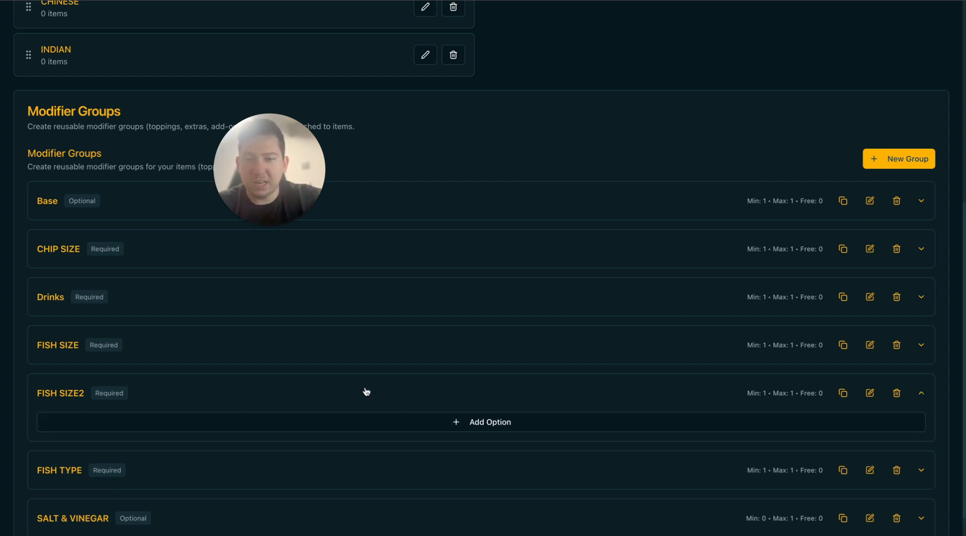
{"action": "left_click", "coordinate": [520, 392]}
{"action": "left_click", "coordinate": [520, 393]}
{"action": "left_click", "coordinate": [520, 421]}
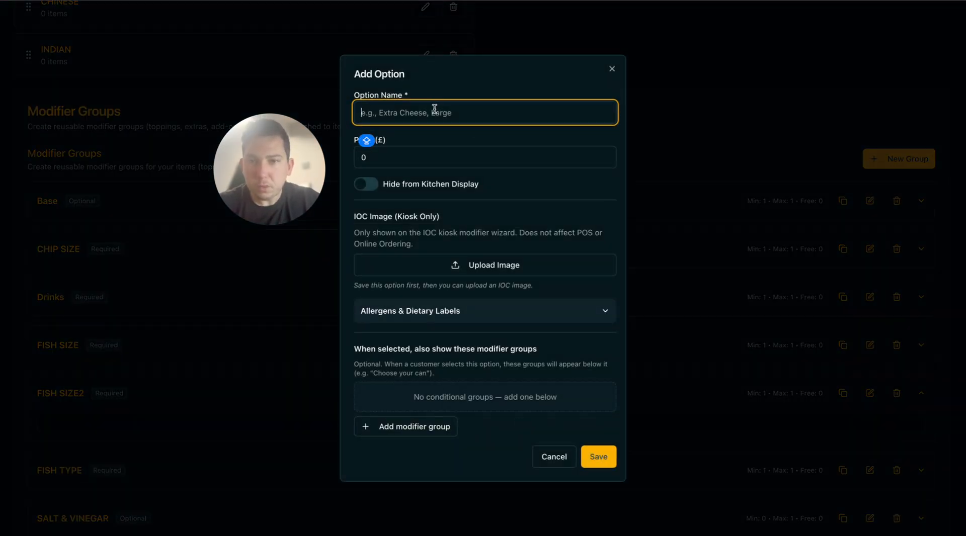
{"action": "type", "text": "MEDIUM"}
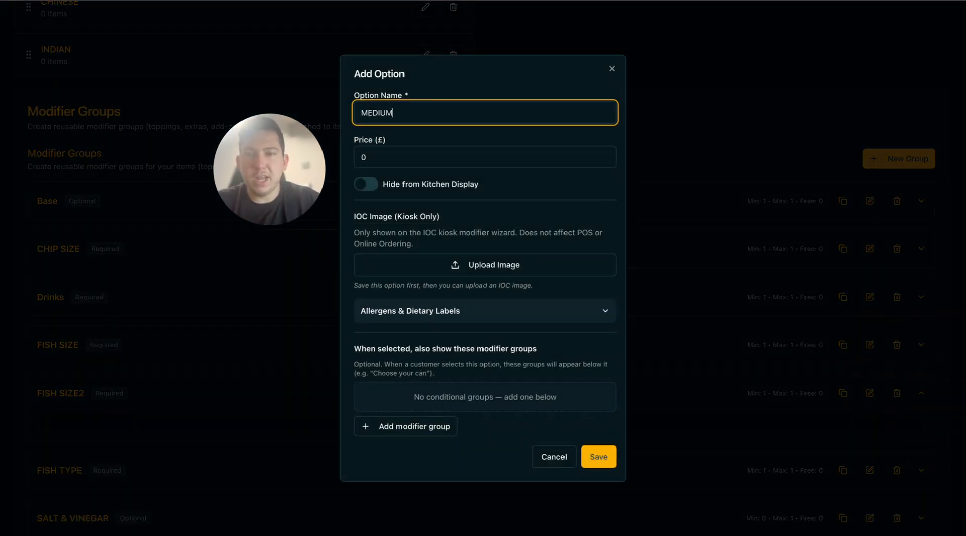
{"action": "left_click", "coordinate": [462, 135]}
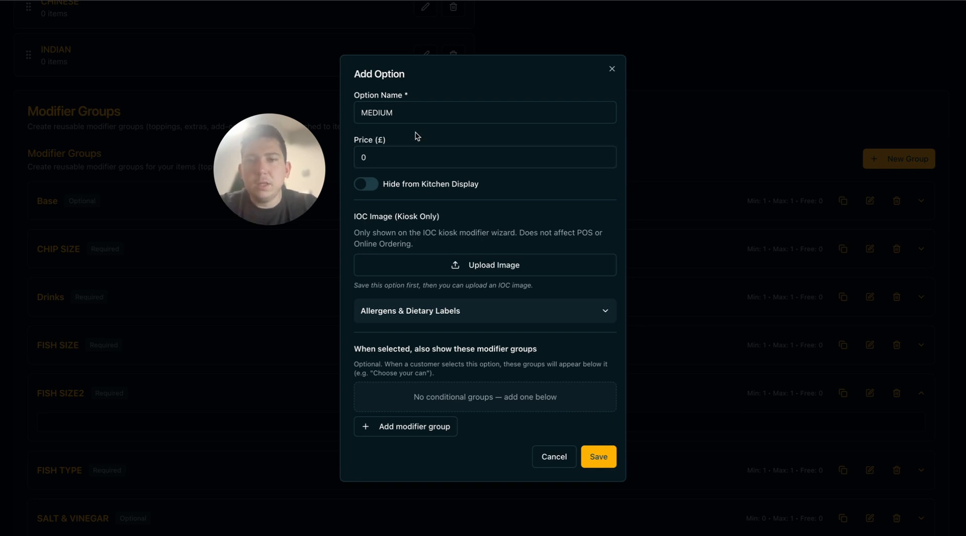
{"action": "left_click", "coordinate": [394, 152]}
{"action": "left_click", "coordinate": [401, 135]}
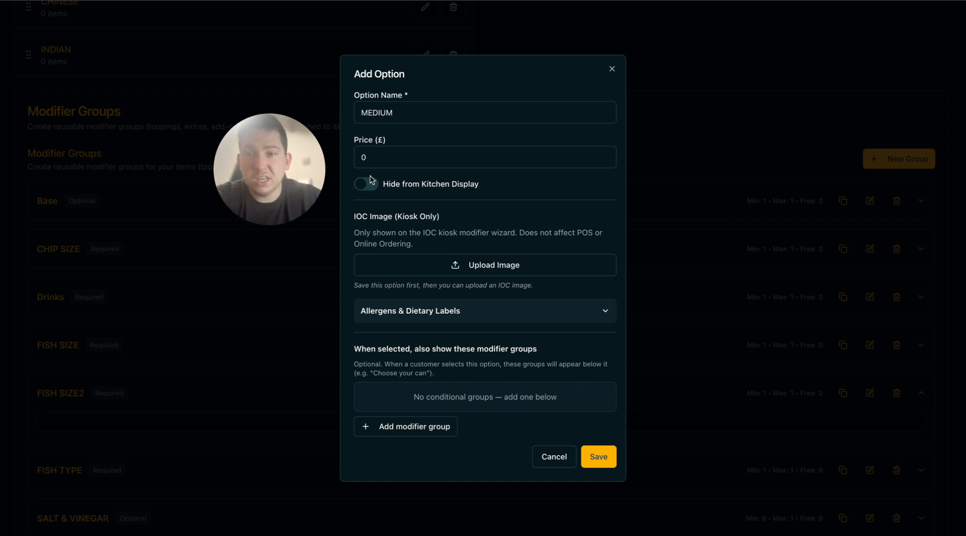
Examine the MEDIUM option's kiosk image setting and its allergen and dietary label choices.
{"action": "triple_click", "coordinate": [445, 230]}
{"action": "left_click", "coordinate": [465, 229]}
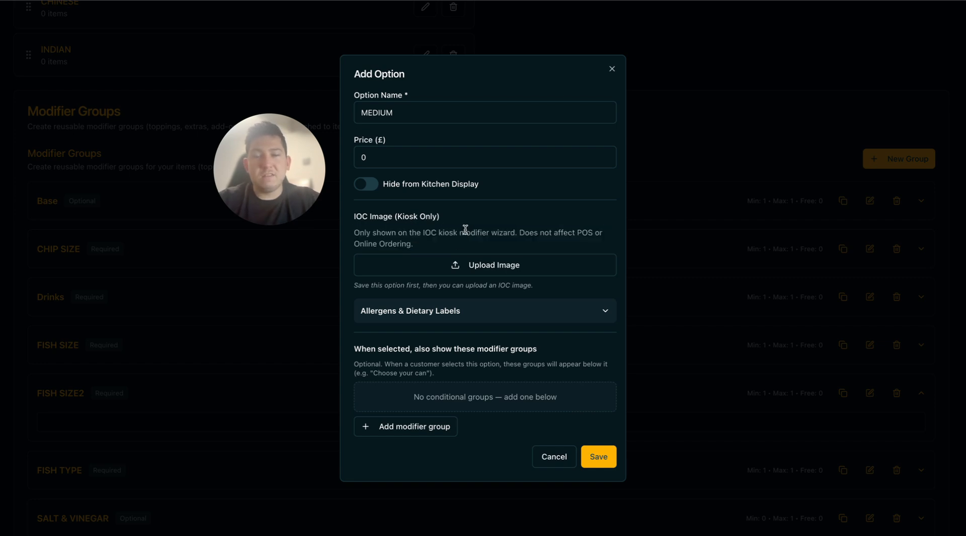
{"action": "left_click", "coordinate": [470, 316]}
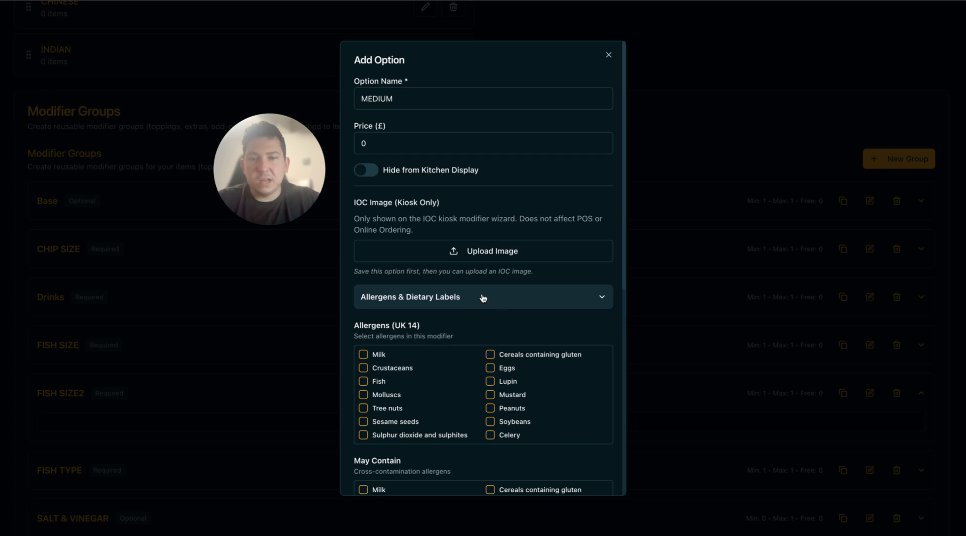
{"action": "scroll", "coordinate": [483, 300], "scroll_direction": "down", "scroll_amount": 8}
{"action": "scroll", "coordinate": [480, 233], "scroll_direction": "up", "scroll_amount": 6}
{"action": "left_click", "coordinate": [468, 234]}
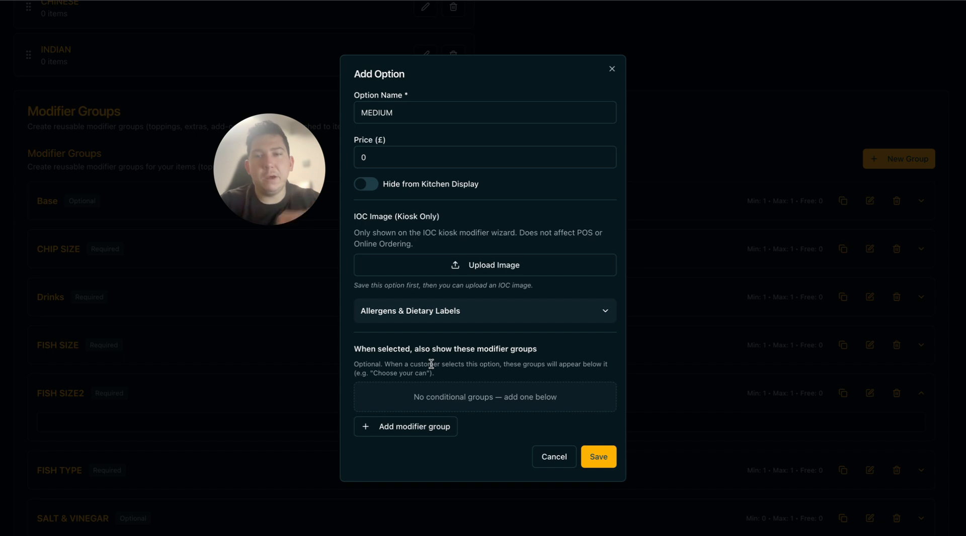
Attach the Drinks group to the MEDIUM option as a conditional modifier group, and remove it again.
{"action": "left_click", "coordinate": [401, 426]}
{"action": "left_click", "coordinate": [410, 349]}
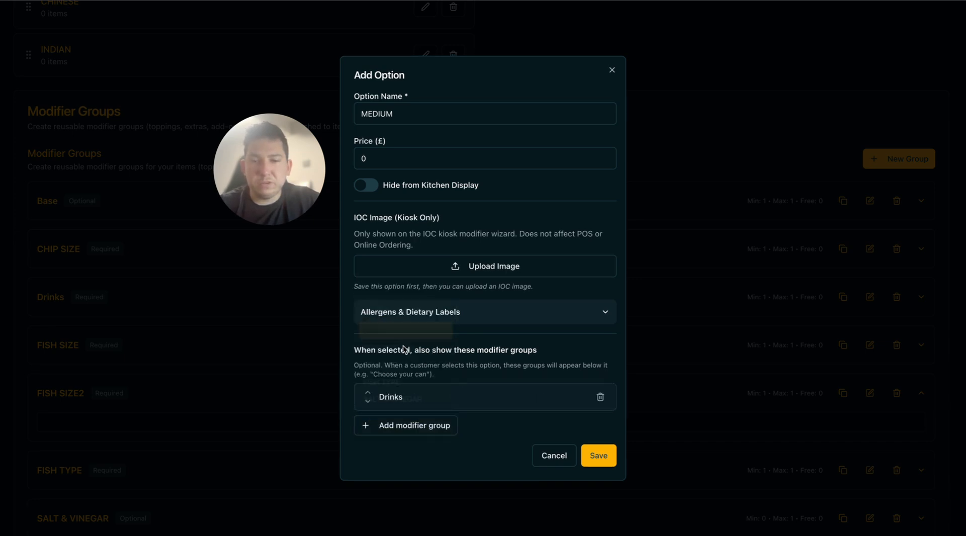
{"action": "left_click", "coordinate": [600, 397]}
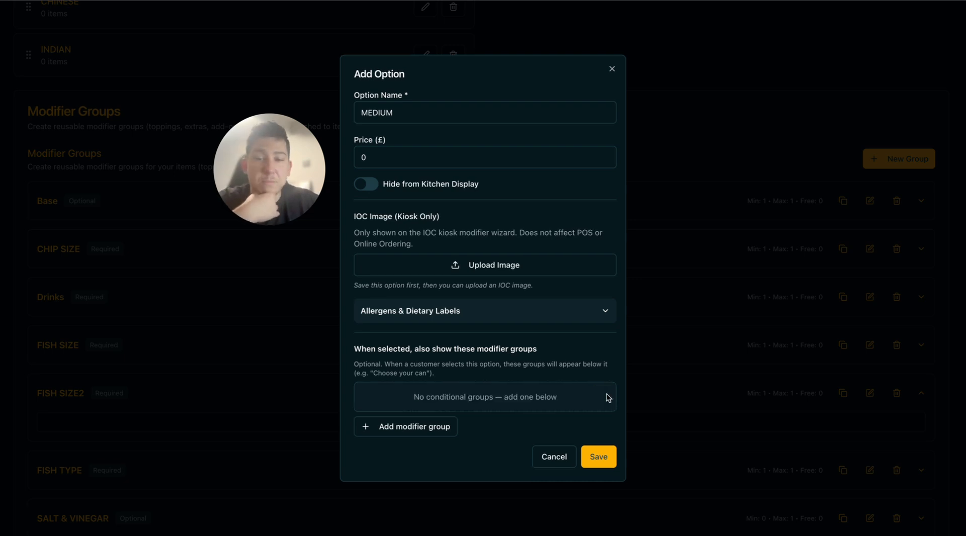
Review the explanation of conditional modifier groups and save the MEDIUM option without any.
{"action": "triple_click", "coordinate": [517, 363]}
{"action": "left_click", "coordinate": [533, 364]}
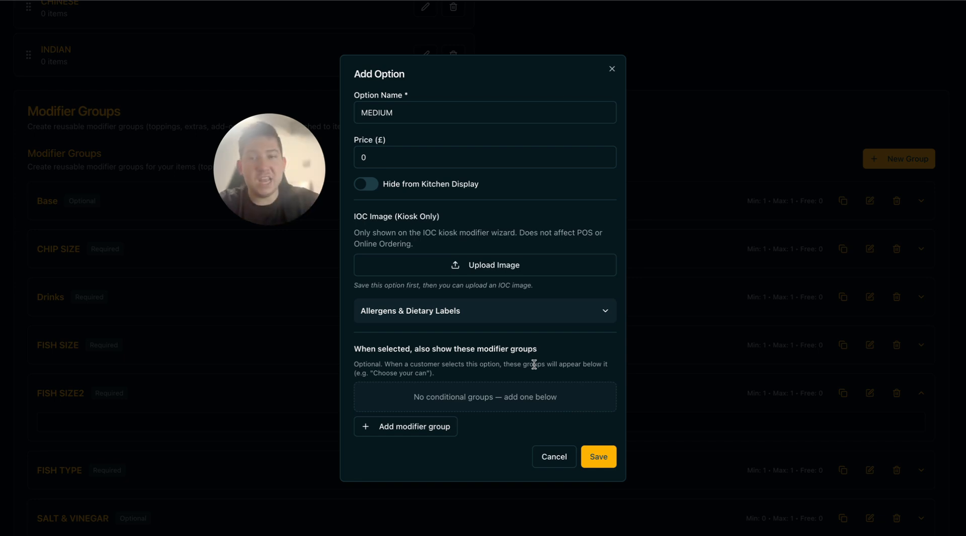
{"action": "left_click", "coordinate": [599, 456]}
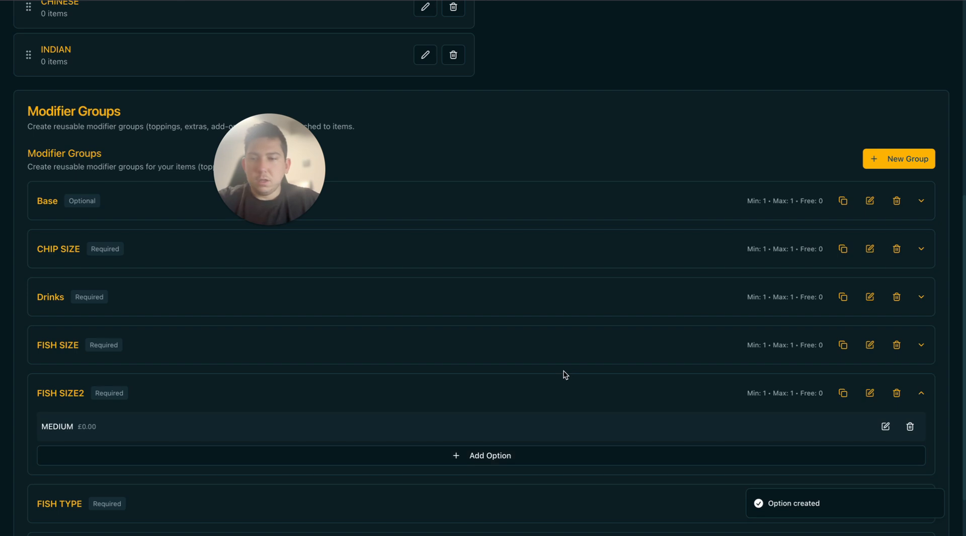
Add a LARGE option priced at £2.50 to the FISH SIZE2 group, and collapse the group.
{"action": "left_click", "coordinate": [463, 461]}
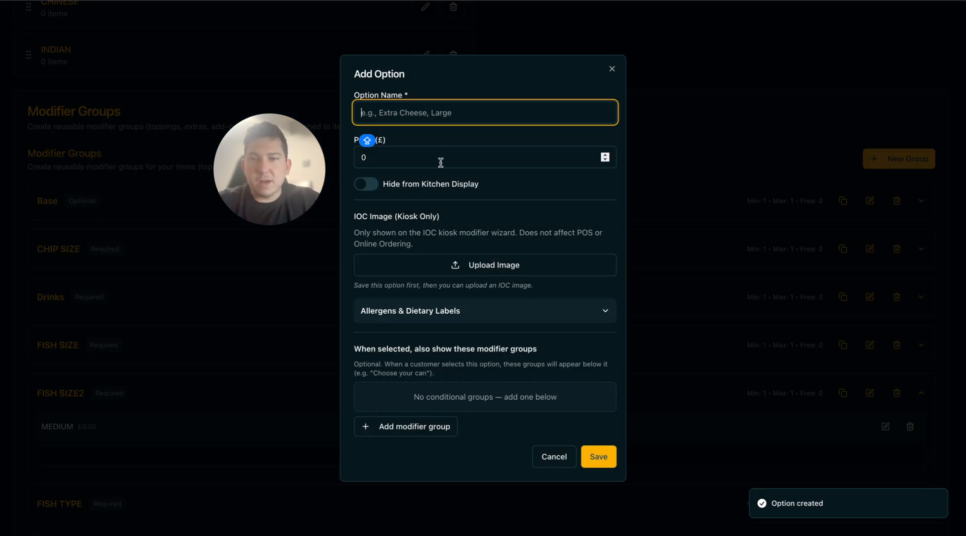
{"action": "type", "text": "LARGE"}
{"action": "key", "text": "Tab"}
{"action": "type", "text": "2"}
{"action": "left_click", "coordinate": [498, 195]}
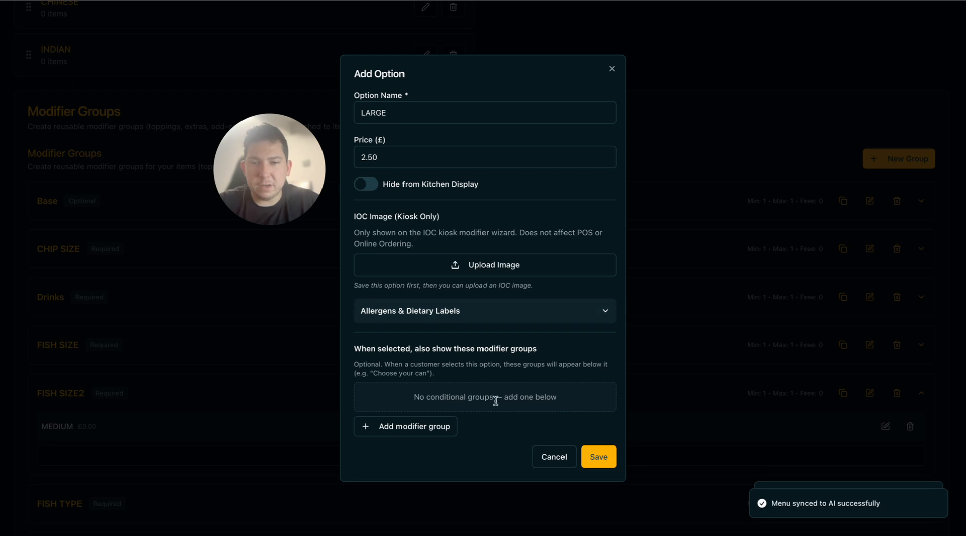
{"action": "left_click", "coordinate": [599, 458]}
{"action": "scroll", "coordinate": [302, 382], "scroll_direction": "down", "scroll_amount": 1}
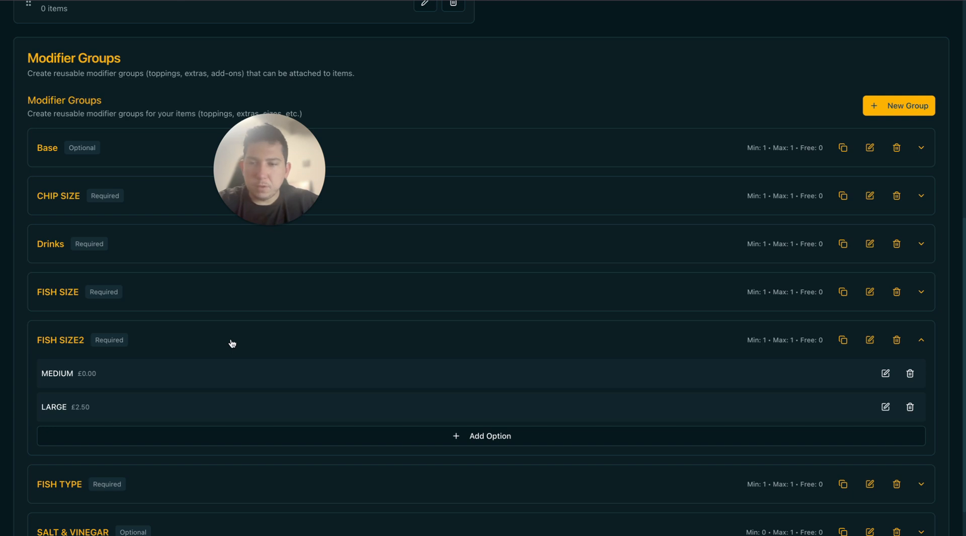
{"action": "left_click", "coordinate": [232, 344]}
Show the items of the FISH category and examine the base price of COD & CHIPS.
{"action": "scroll", "coordinate": [625, 157], "scroll_direction": "up", "scroll_amount": 8}
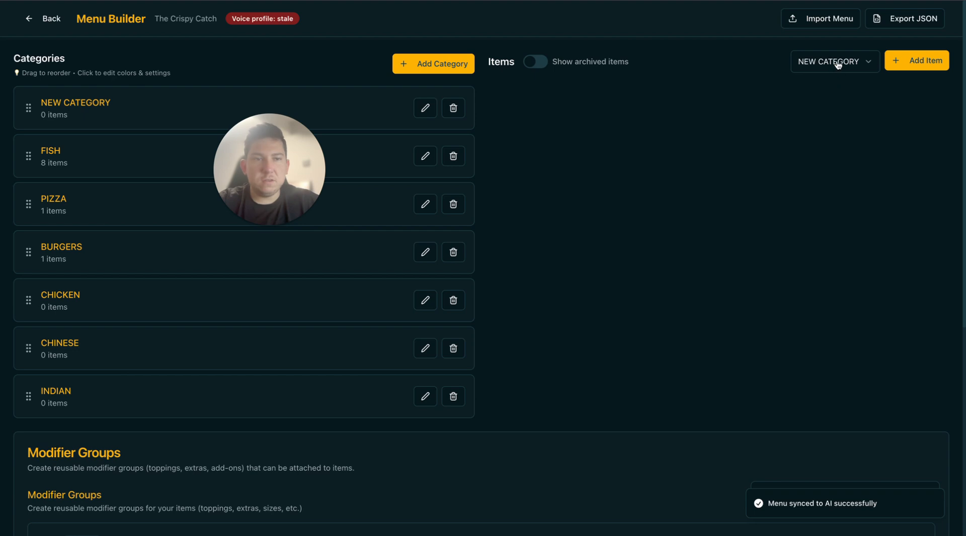
{"action": "left_click", "coordinate": [834, 63]}
{"action": "left_click", "coordinate": [830, 120]}
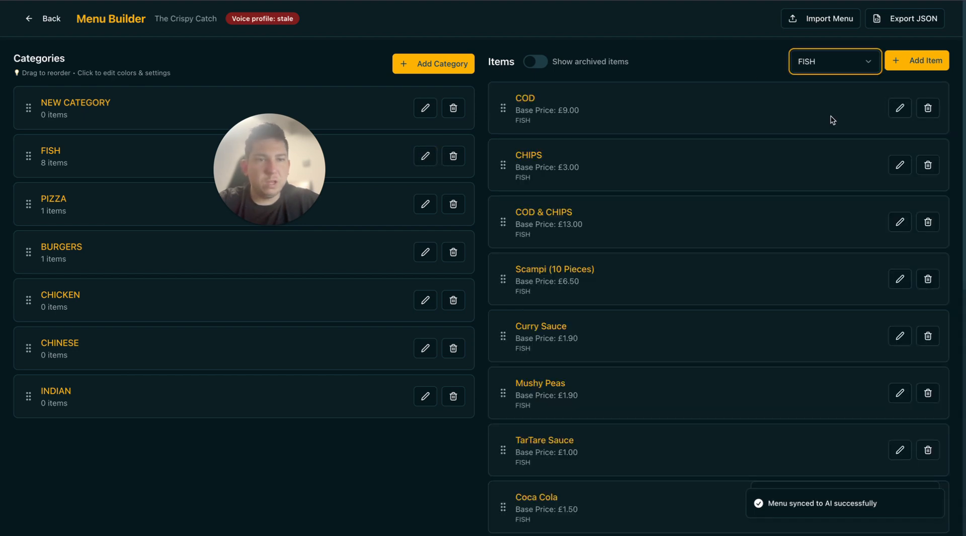
{"action": "scroll", "coordinate": [654, 171], "scroll_direction": "down", "scroll_amount": 1}
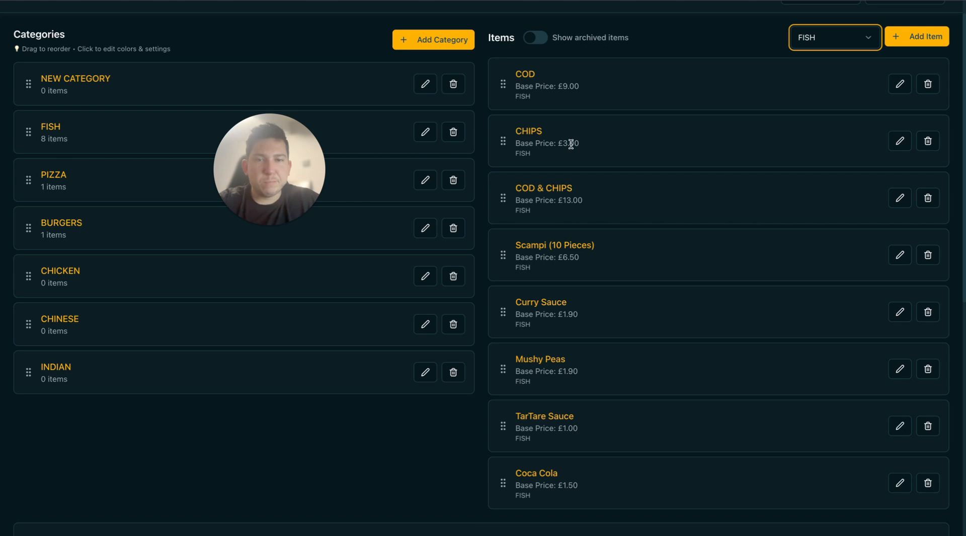
{"action": "left_click_drag", "start_coordinate": [557, 200], "coordinate": [583, 200]}
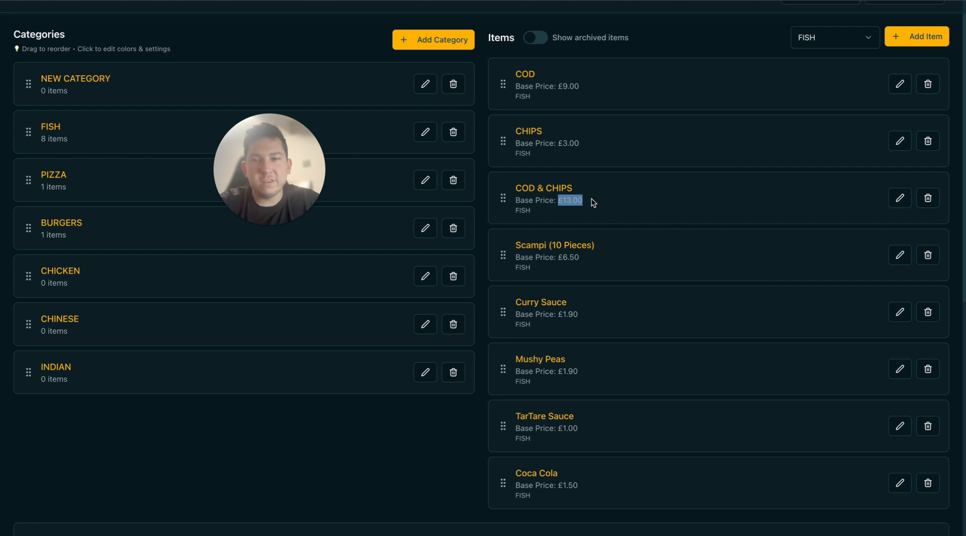
{"action": "left_click", "coordinate": [574, 199]}
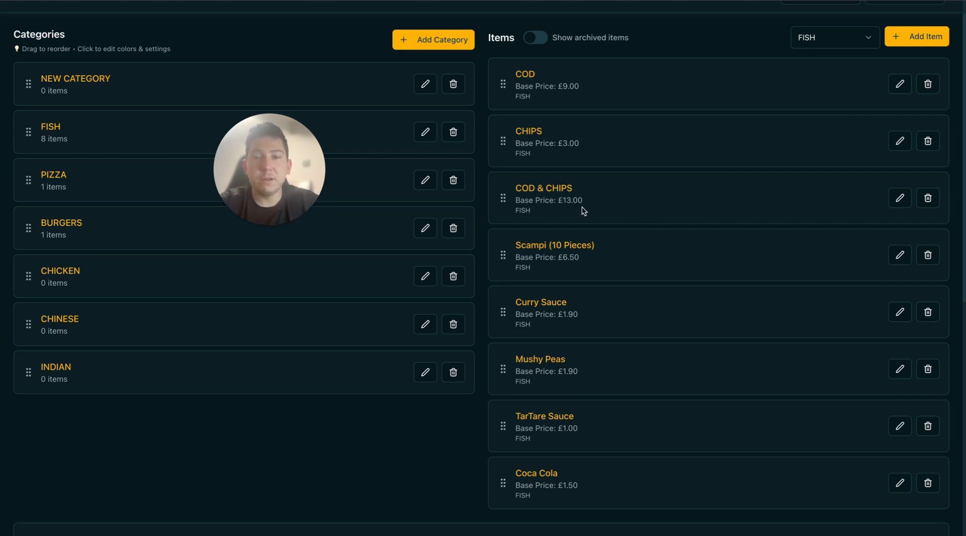
{"action": "left_click_drag", "start_coordinate": [558, 202], "coordinate": [583, 201]}
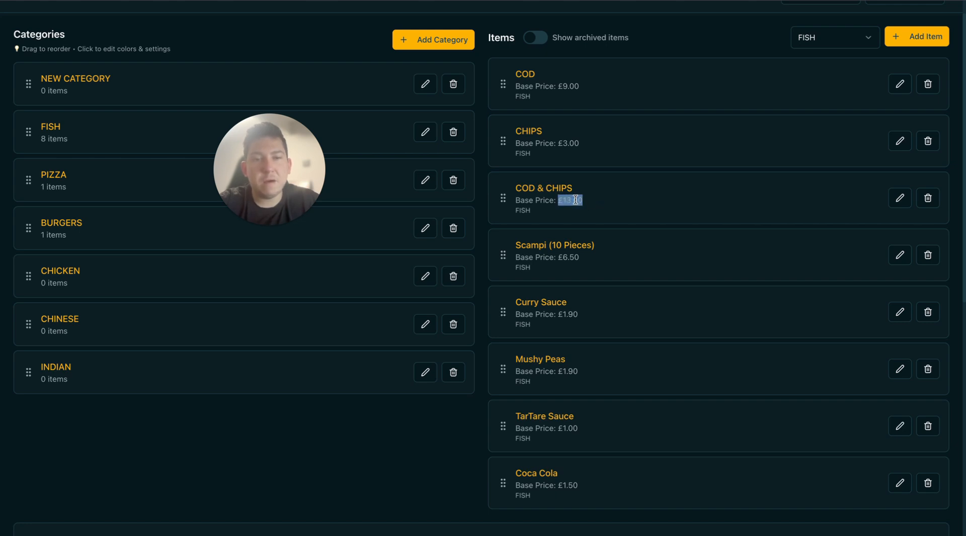
Switch the item list to NEW CATEGORY and start a new item named FISH & CHIPS.
{"action": "left_click", "coordinate": [830, 37]}
{"action": "left_click", "coordinate": [827, 78]}
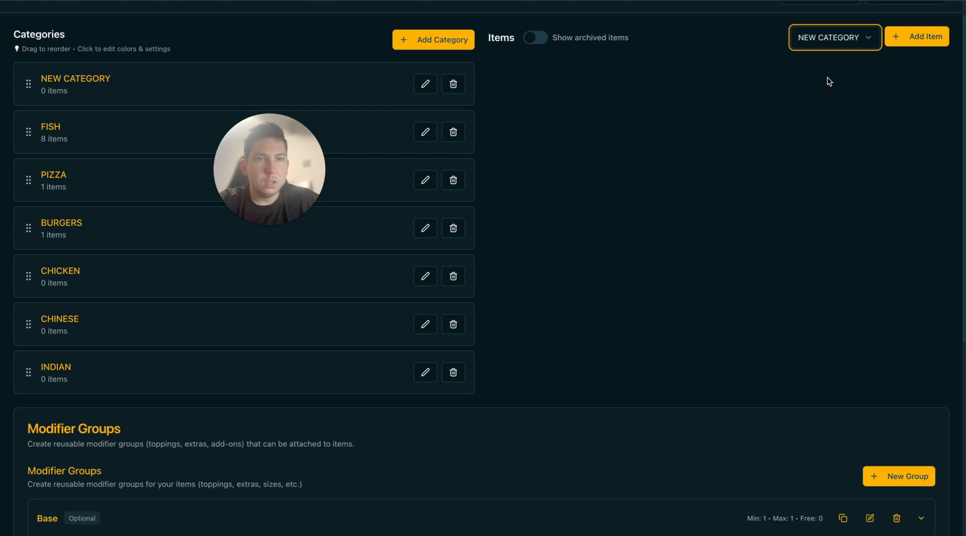
{"action": "scroll", "coordinate": [795, 125], "scroll_direction": "down", "scroll_amount": 1}
{"action": "scroll", "coordinate": [795, 130], "scroll_direction": "up", "scroll_amount": 2}
{"action": "left_click", "coordinate": [917, 61]}
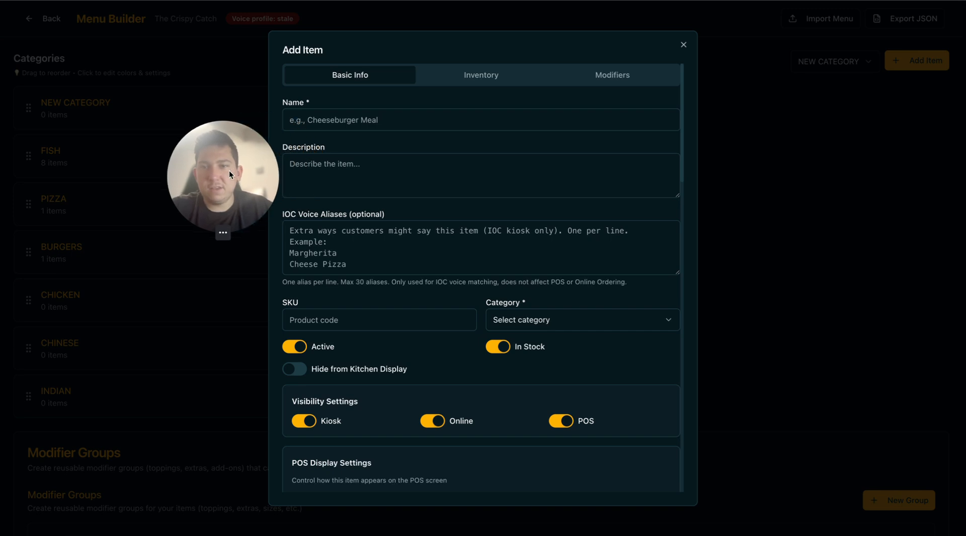
{"action": "left_click", "coordinate": [362, 119]}
{"action": "type", "text": "FlSH & CHIPS"}
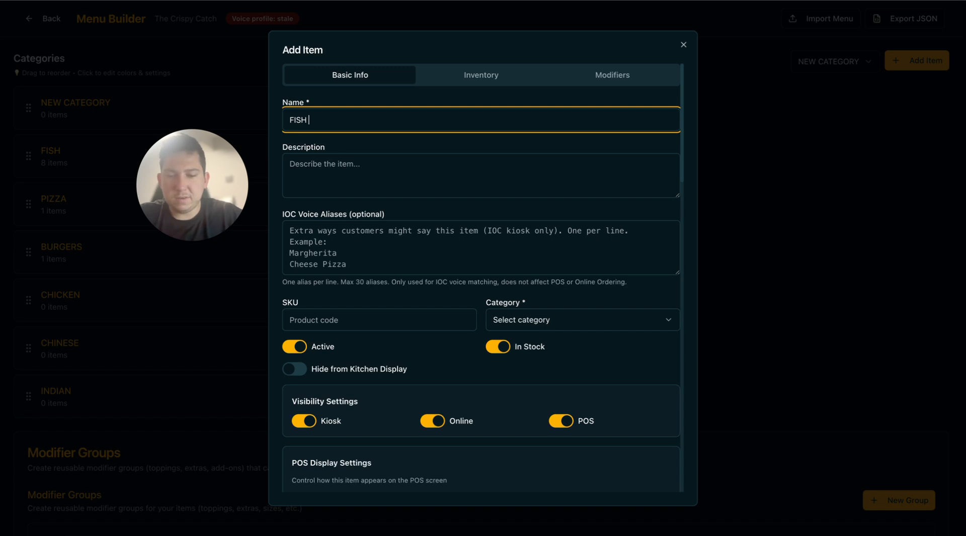
{"action": "left_click", "coordinate": [374, 142]}
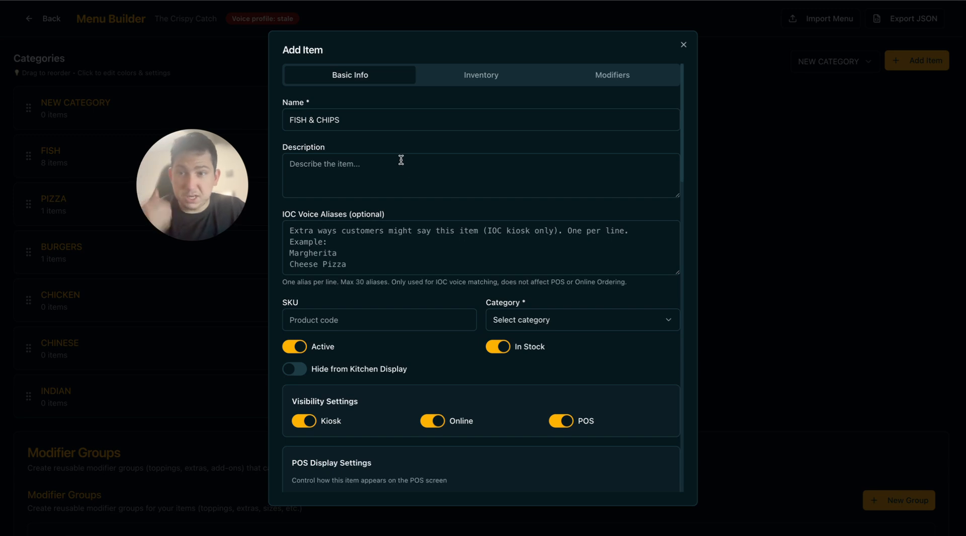
Review the item's description and voice alias fields, and assign FISH & CHIPS to NEW CATEGORY.
{"action": "scroll", "coordinate": [356, 237], "scroll_direction": "down", "scroll_amount": 2}
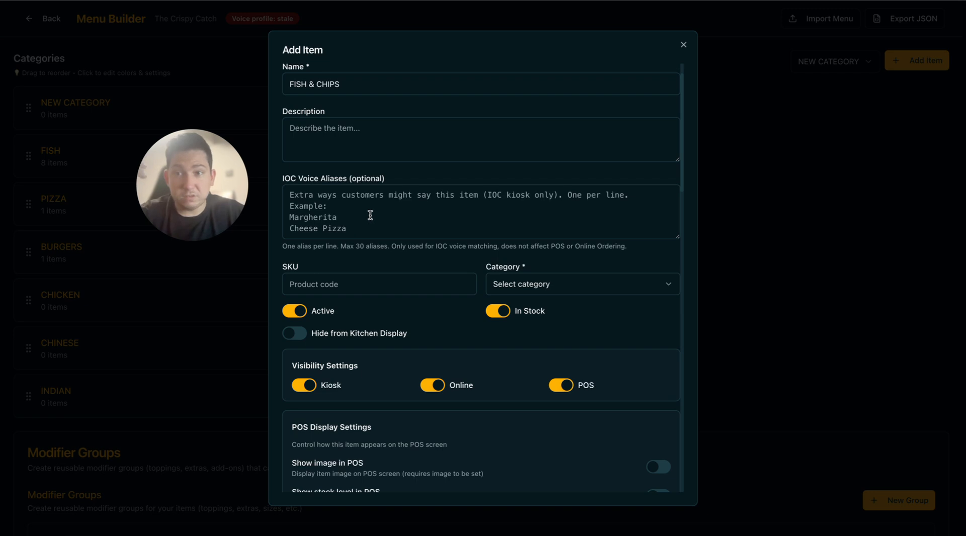
{"action": "scroll", "coordinate": [377, 201], "scroll_direction": "down", "scroll_amount": 1}
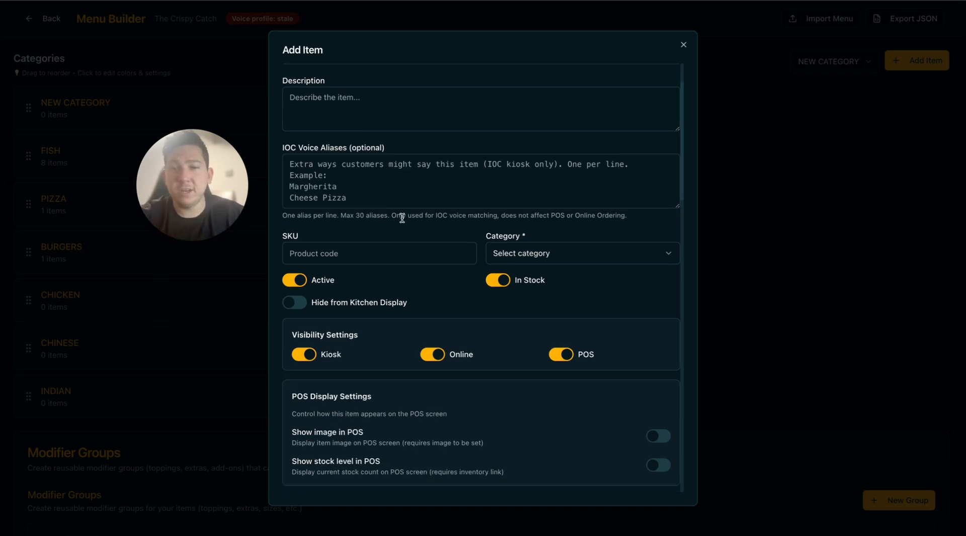
{"action": "scroll", "coordinate": [455, 224], "scroll_direction": "down", "scroll_amount": 1}
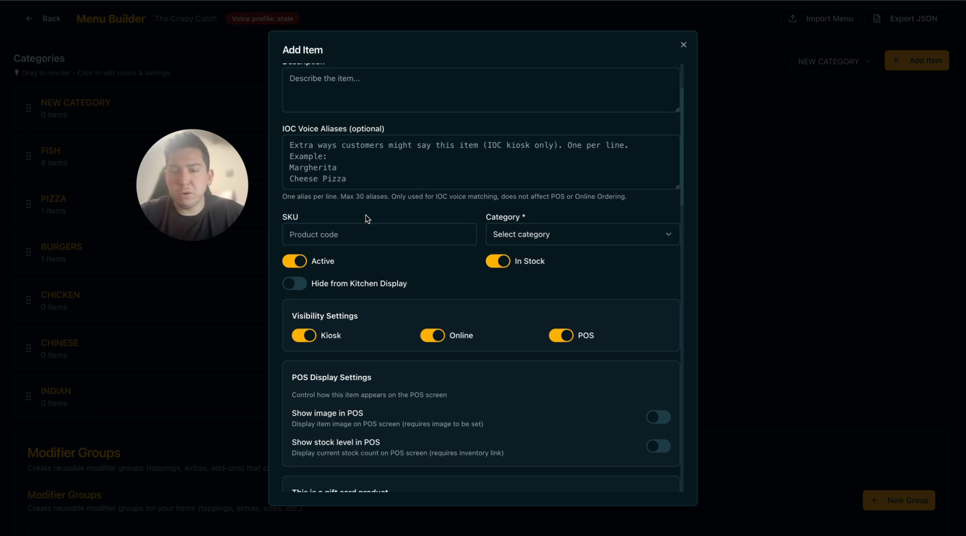
{"action": "left_click", "coordinate": [556, 240]}
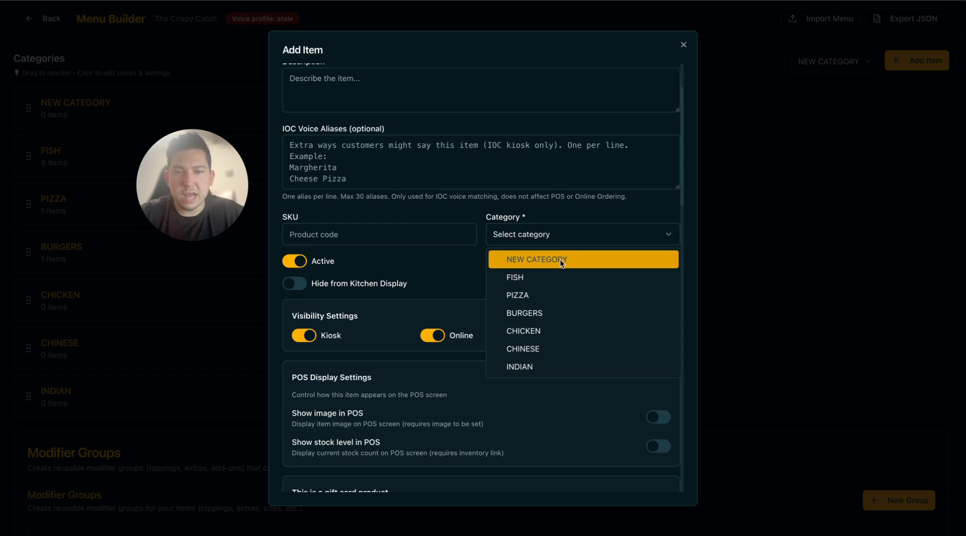
{"action": "left_click", "coordinate": [559, 259]}
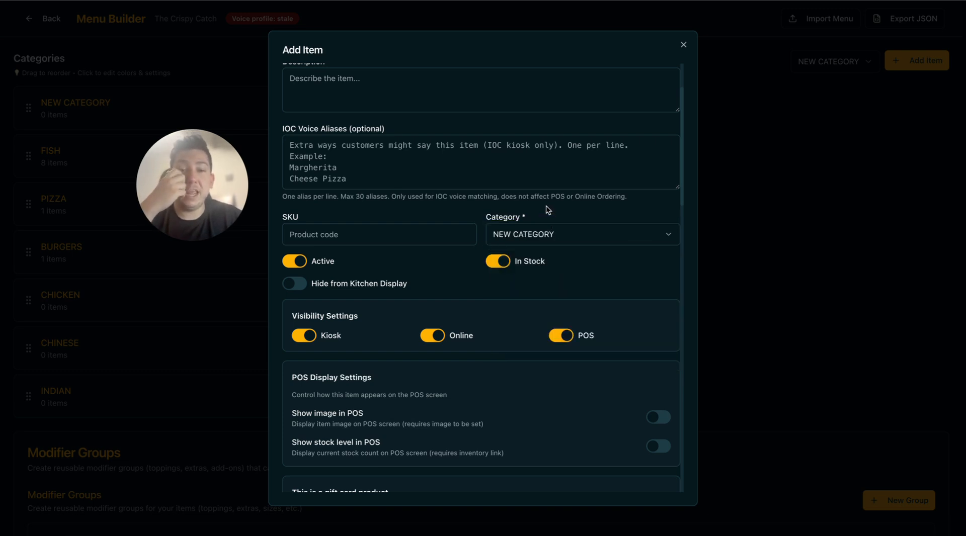
{"action": "left_click", "coordinate": [515, 233]}
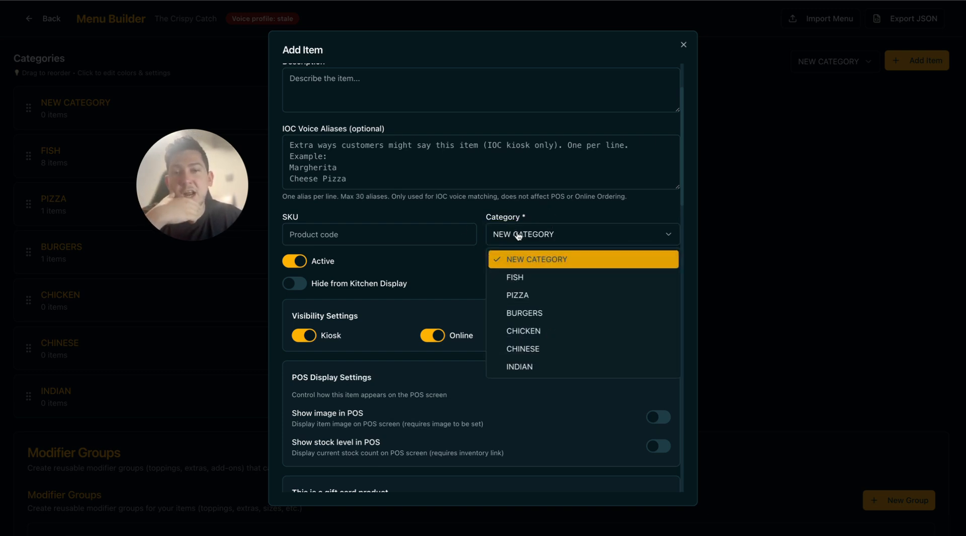
Review the new item's category assignment, SKU and availability settings.
{"action": "left_click", "coordinate": [548, 232]}
{"action": "left_click", "coordinate": [488, 207]}
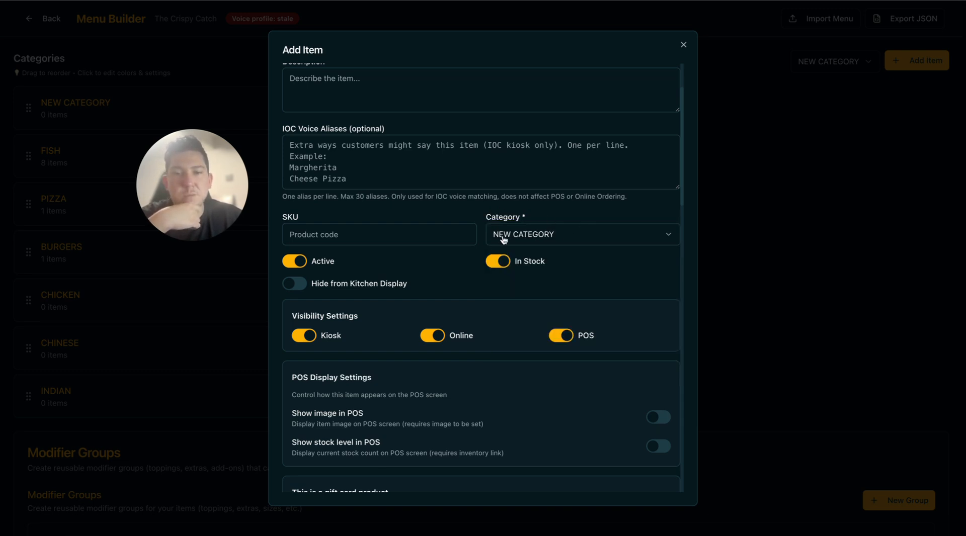
{"action": "scroll", "coordinate": [491, 309], "scroll_direction": "down", "scroll_amount": 1}
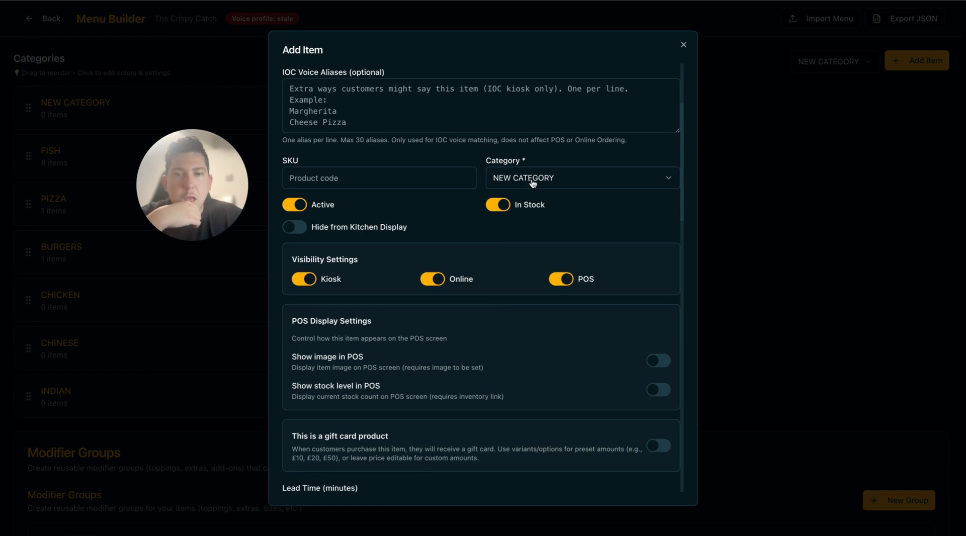
{"action": "scroll", "coordinate": [570, 217], "scroll_direction": "up", "scroll_amount": 3}
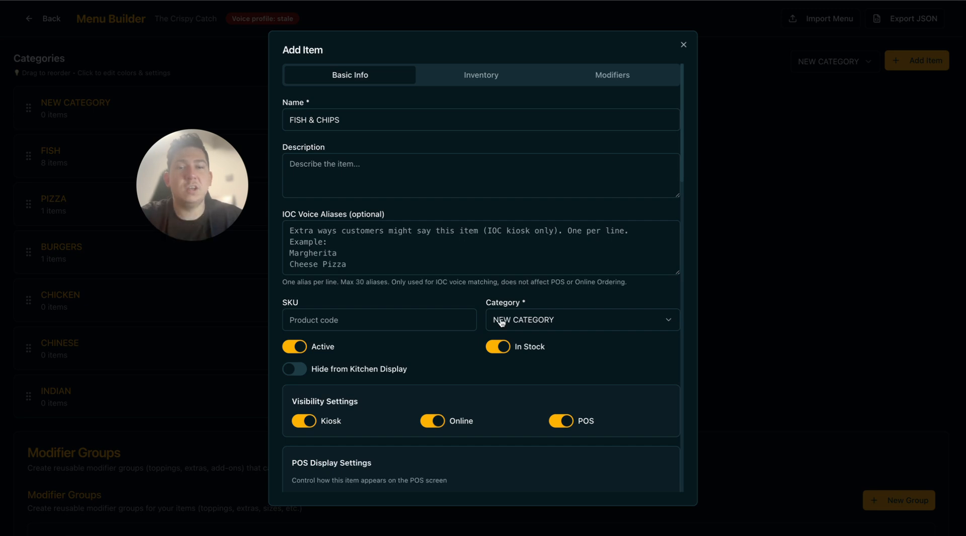
{"action": "scroll", "coordinate": [479, 281], "scroll_direction": "down", "scroll_amount": 2}
{"action": "scroll", "coordinate": [480, 275], "scroll_direction": "down", "scroll_amount": 2}
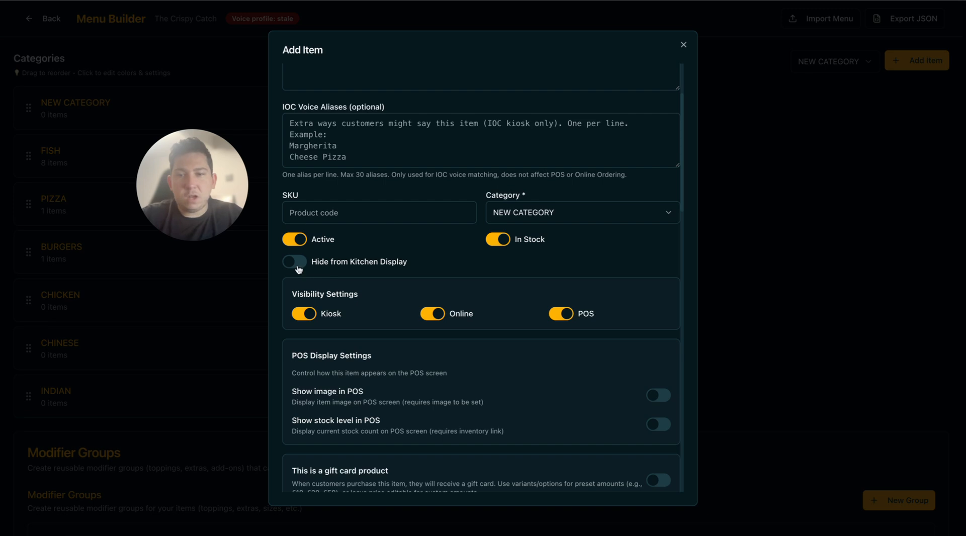
Switch the item's Active status off, and turn it back on.
{"action": "left_click", "coordinate": [296, 241]}
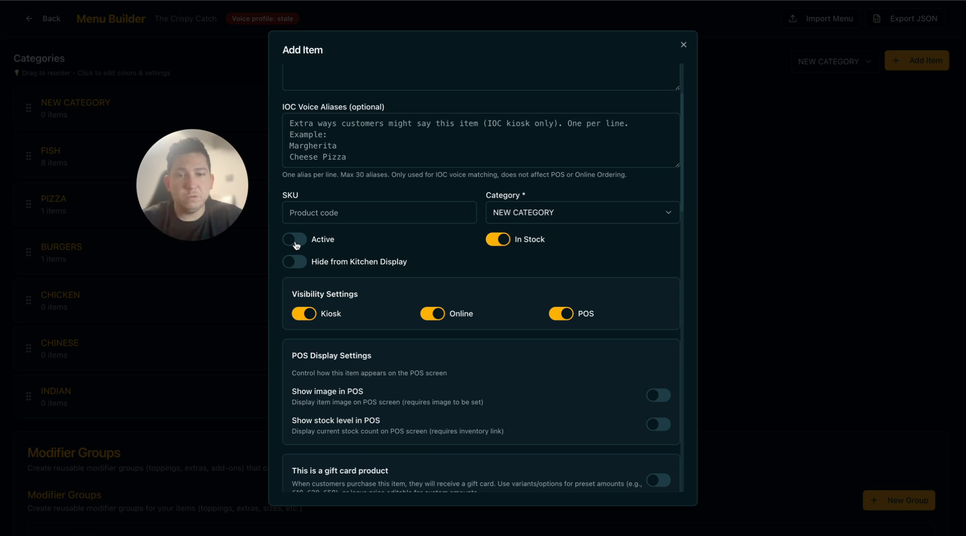
{"action": "left_click", "coordinate": [296, 242]}
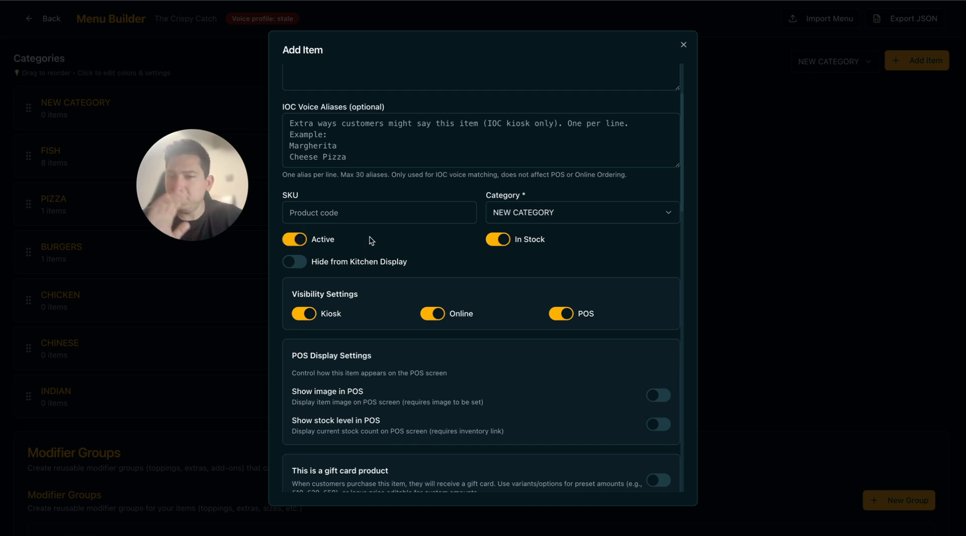
{"action": "scroll", "coordinate": [446, 252], "scroll_direction": "down", "scroll_amount": 1}
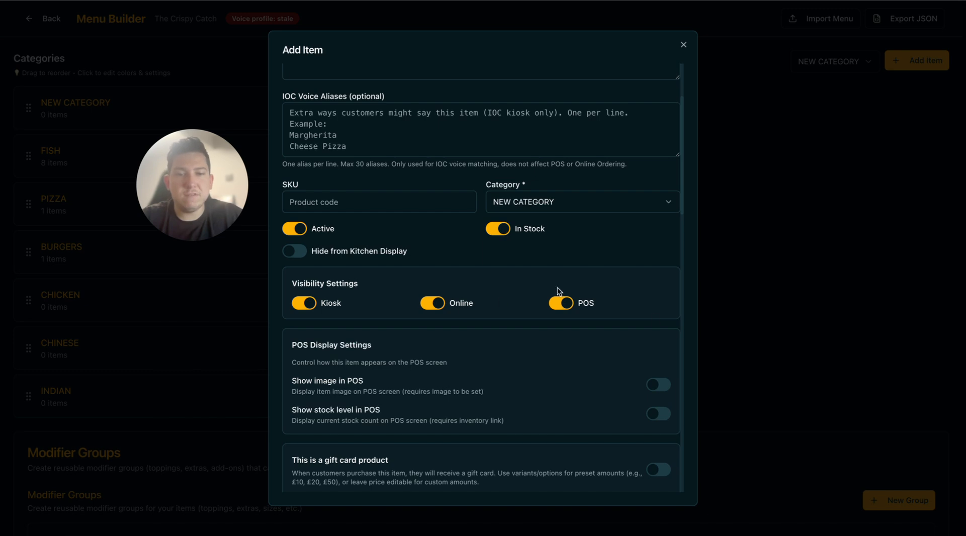
Look through the item's visibility, POS display, pricing, allergen, dietary, upsell and image settings.
{"action": "scroll", "coordinate": [453, 310], "scroll_direction": "down", "scroll_amount": 3}
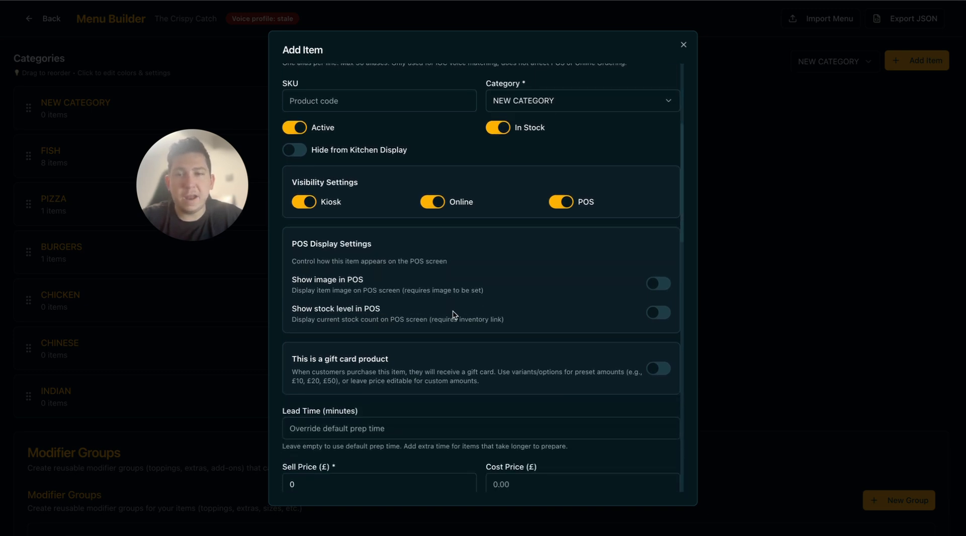
{"action": "scroll", "coordinate": [521, 287], "scroll_direction": "down", "scroll_amount": 2}
{"action": "scroll", "coordinate": [525, 289], "scroll_direction": "down", "scroll_amount": 1}
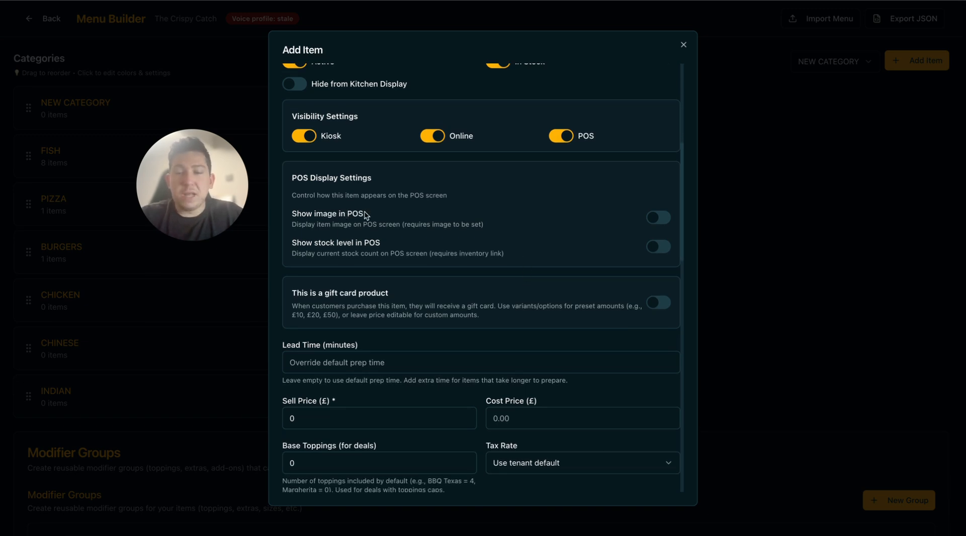
{"action": "scroll", "coordinate": [364, 211], "scroll_direction": "down", "scroll_amount": 10}
{"action": "scroll", "coordinate": [334, 461], "scroll_direction": "up", "scroll_amount": 1}
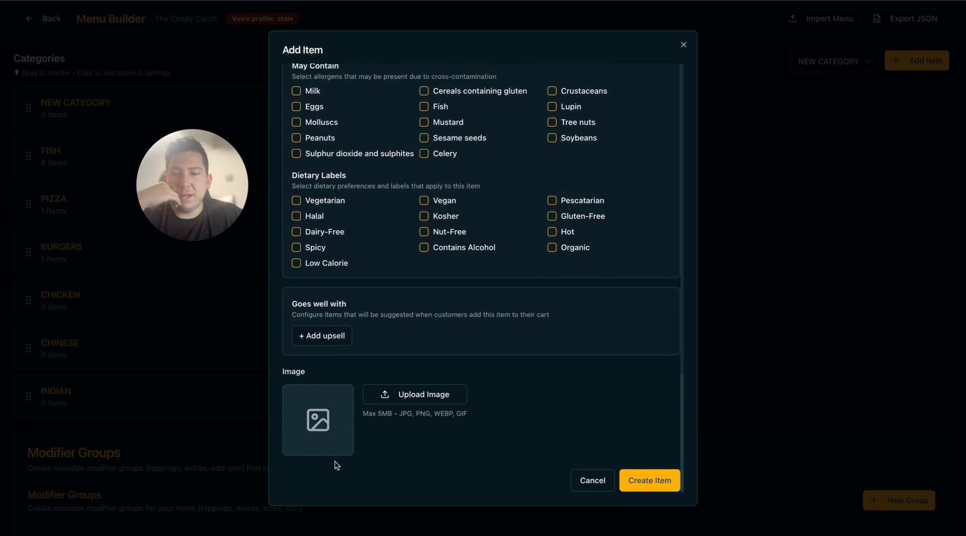
{"action": "scroll", "coordinate": [334, 411], "scroll_direction": "up", "scroll_amount": 10}
{"action": "scroll", "coordinate": [390, 289], "scroll_direction": "up", "scroll_amount": 2}
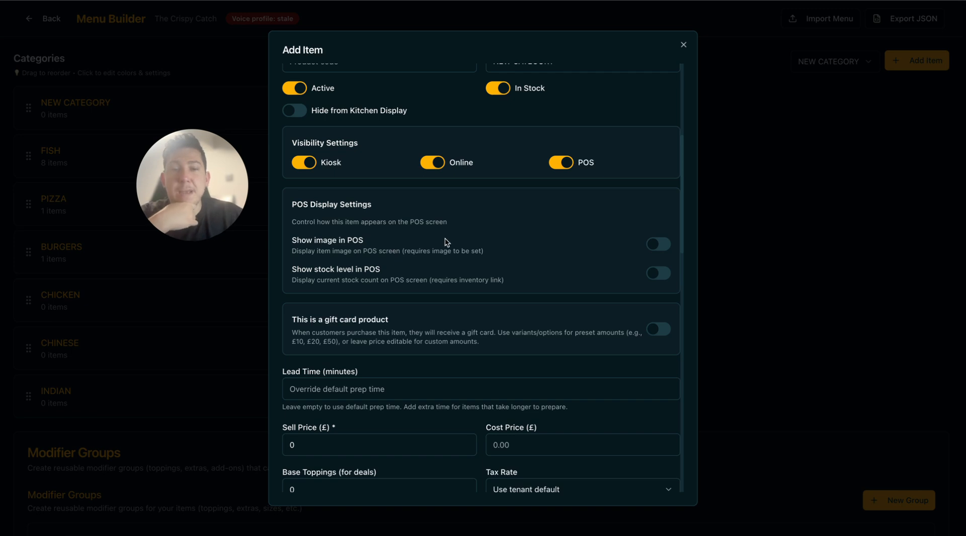
Try the POS display options for the item image and stock level, leaving both switched off.
{"action": "left_click", "coordinate": [657, 244]}
{"action": "left_click", "coordinate": [657, 245]}
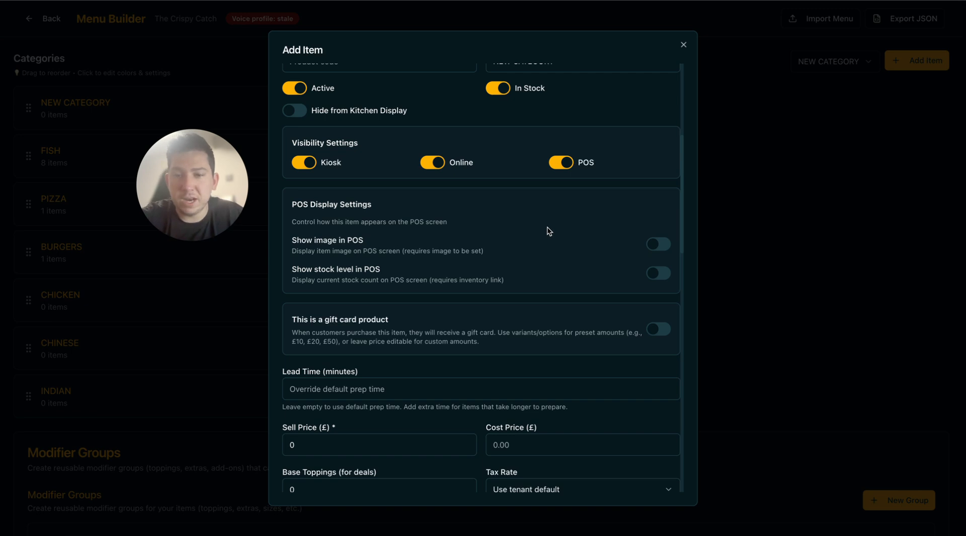
{"action": "scroll", "coordinate": [545, 229], "scroll_direction": "down", "scroll_amount": 1}
{"action": "left_click", "coordinate": [364, 238]}
{"action": "left_click", "coordinate": [363, 238]}
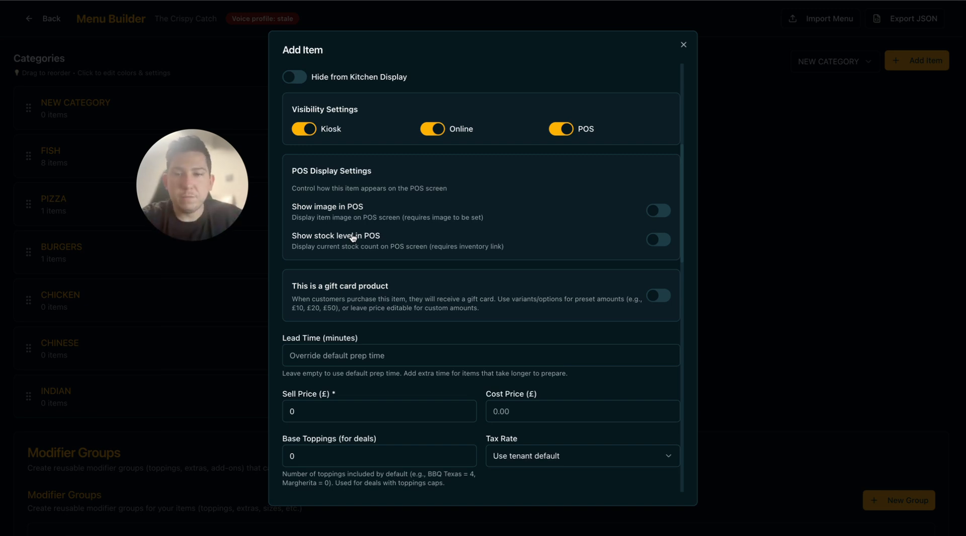
{"action": "left_click", "coordinate": [655, 242]}
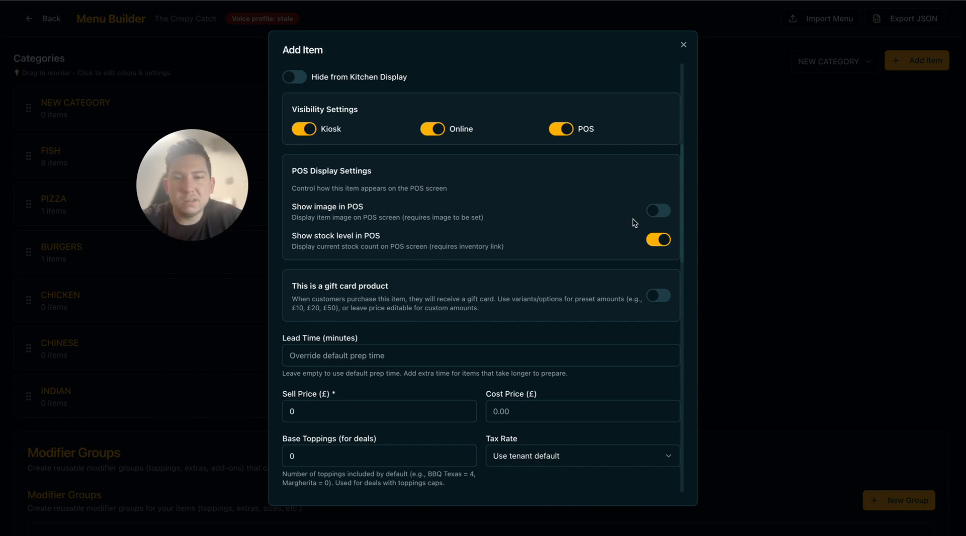
{"action": "left_click", "coordinate": [665, 244]}
{"action": "scroll", "coordinate": [474, 270], "scroll_direction": "down", "scroll_amount": 2}
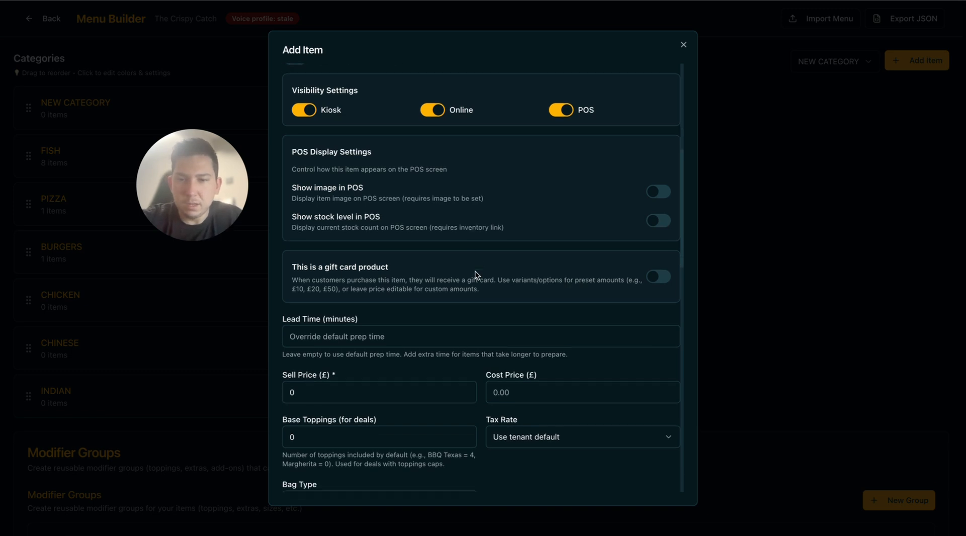
Review the gift card option, enter a lead time of 5 minutes, and clear it again.
{"action": "scroll", "coordinate": [386, 241], "scroll_direction": "down", "scroll_amount": 1}
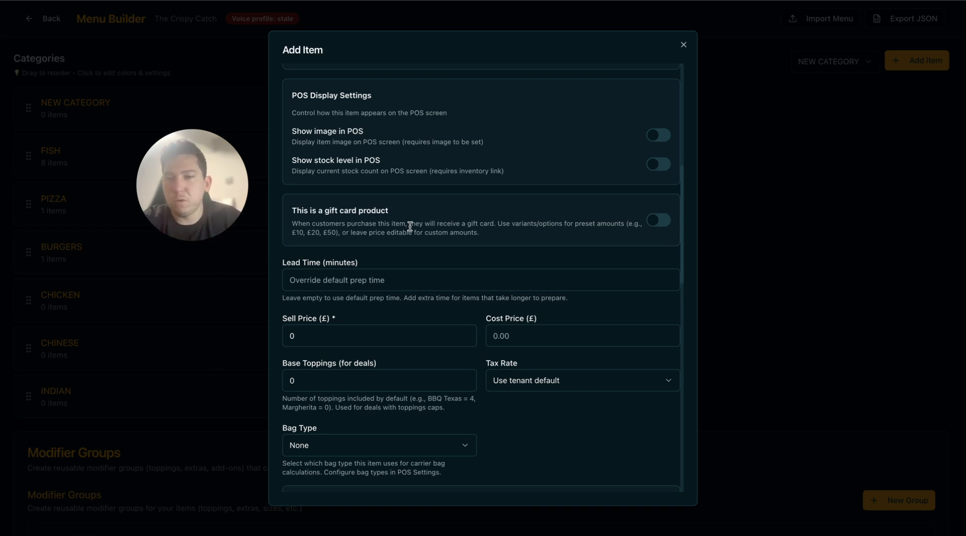
{"action": "scroll", "coordinate": [484, 254], "scroll_direction": "down", "scroll_amount": 1}
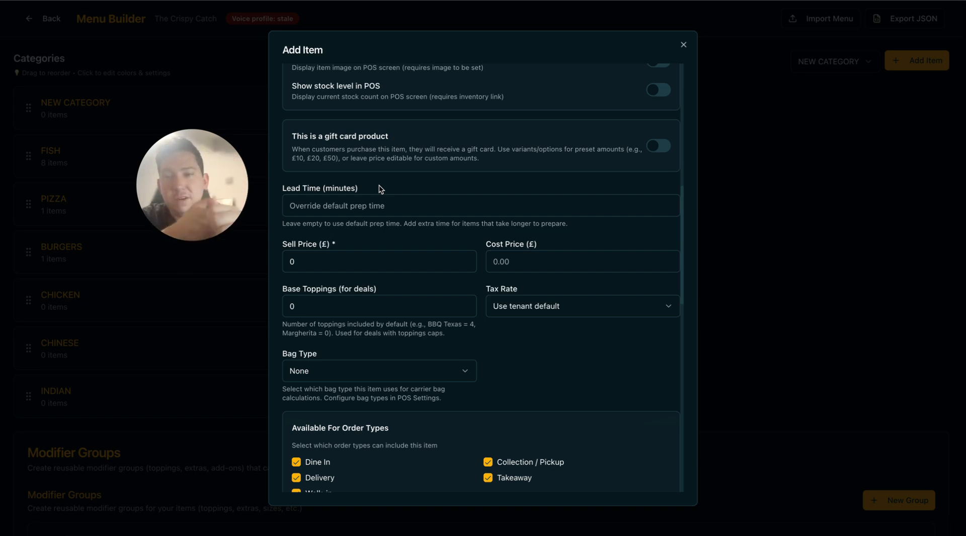
{"action": "left_click", "coordinate": [386, 206]}
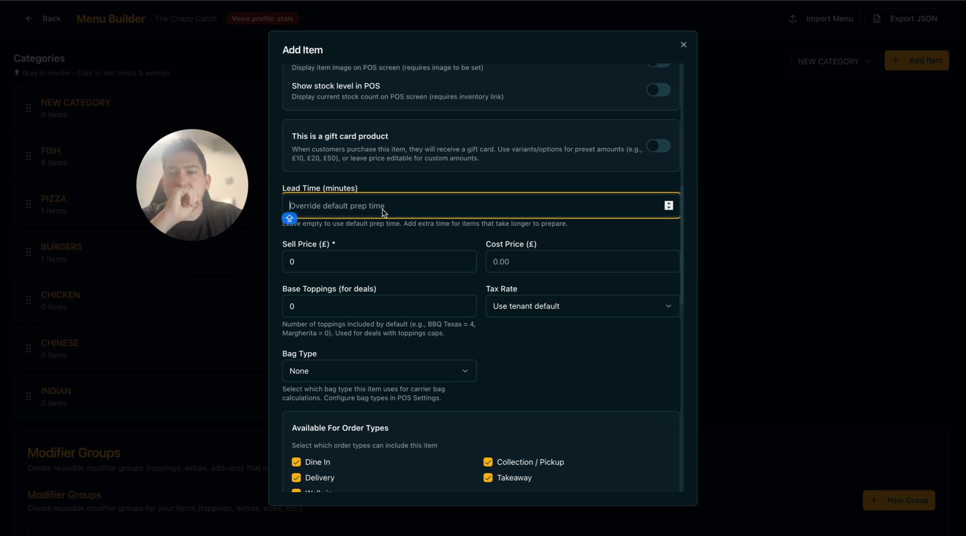
{"action": "type", "text": "5"}
{"action": "left_click", "coordinate": [394, 181]}
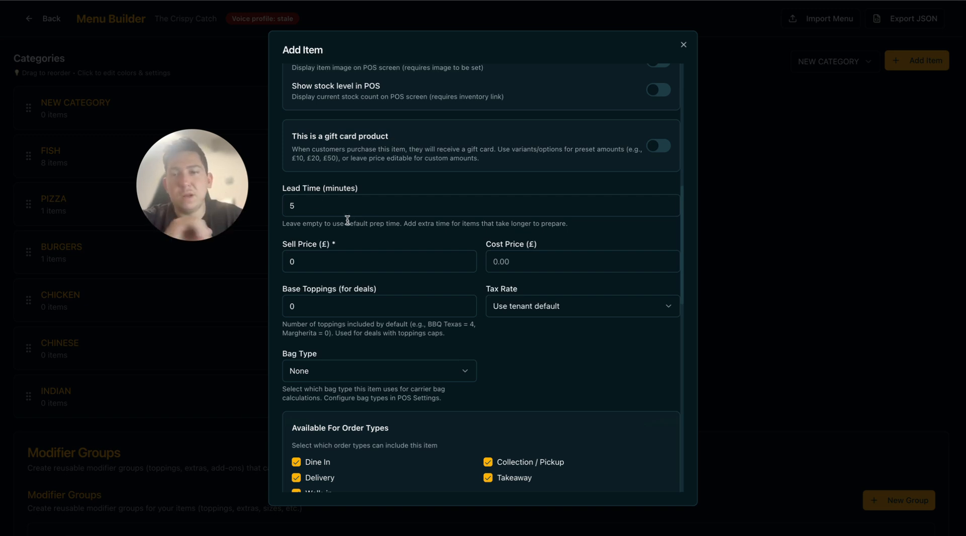
{"action": "left_click", "coordinate": [327, 197]}
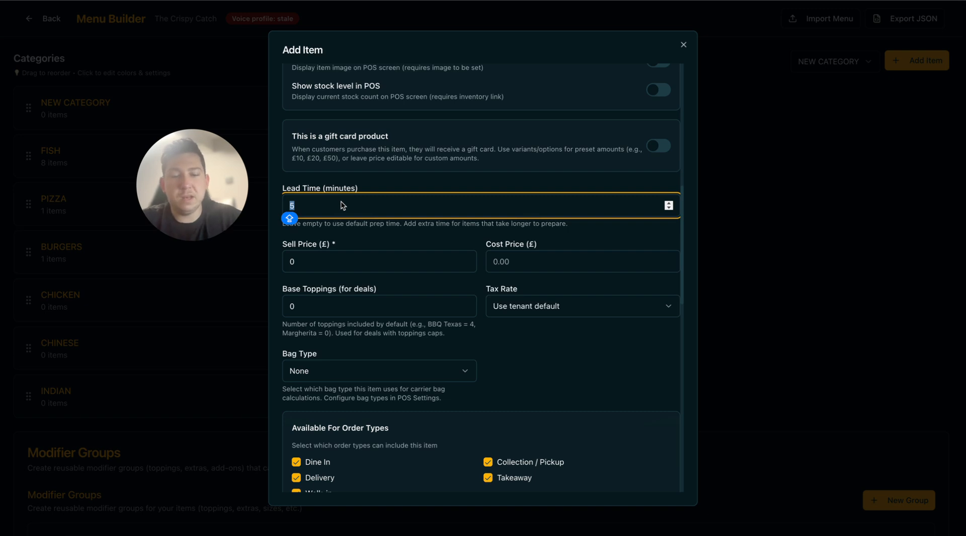
{"action": "key", "text": "BackSpace"}
{"action": "left_click", "coordinate": [390, 188]}
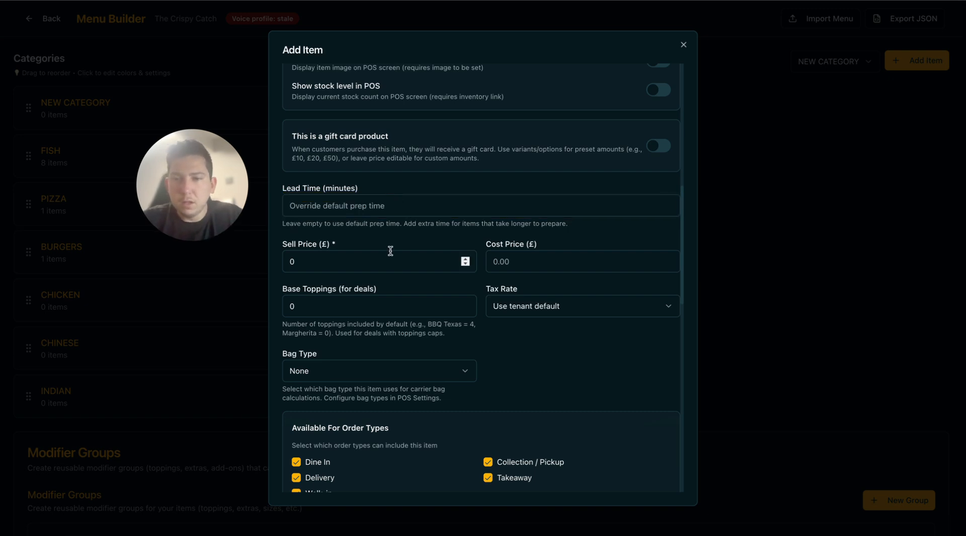
Set the sell price of FISH & CHIPS to £12.50.
{"action": "scroll", "coordinate": [388, 246], "scroll_direction": "down", "scroll_amount": 1}
{"action": "left_click", "coordinate": [349, 247]}
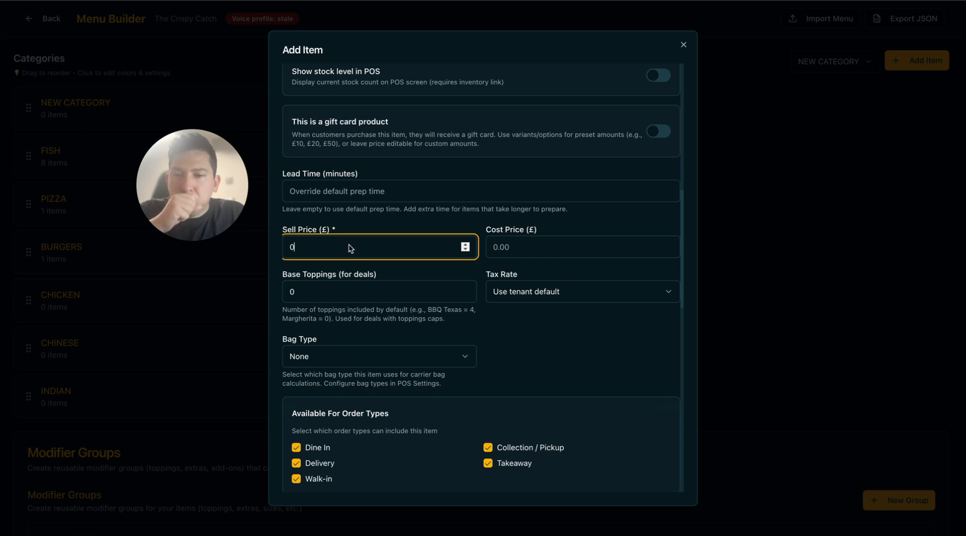
{"action": "type", "text": "12."}
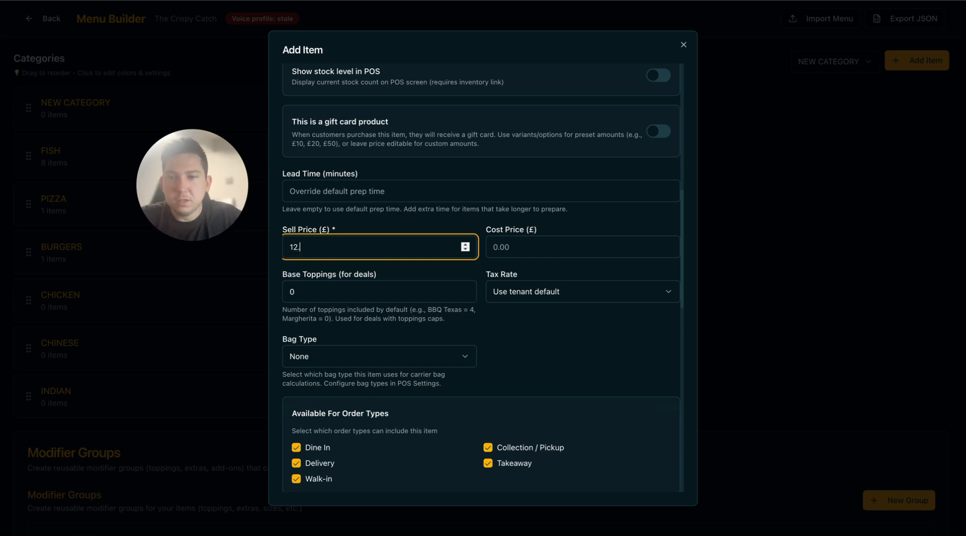
{"action": "type", "text": "50"}
{"action": "left_click", "coordinate": [366, 223]}
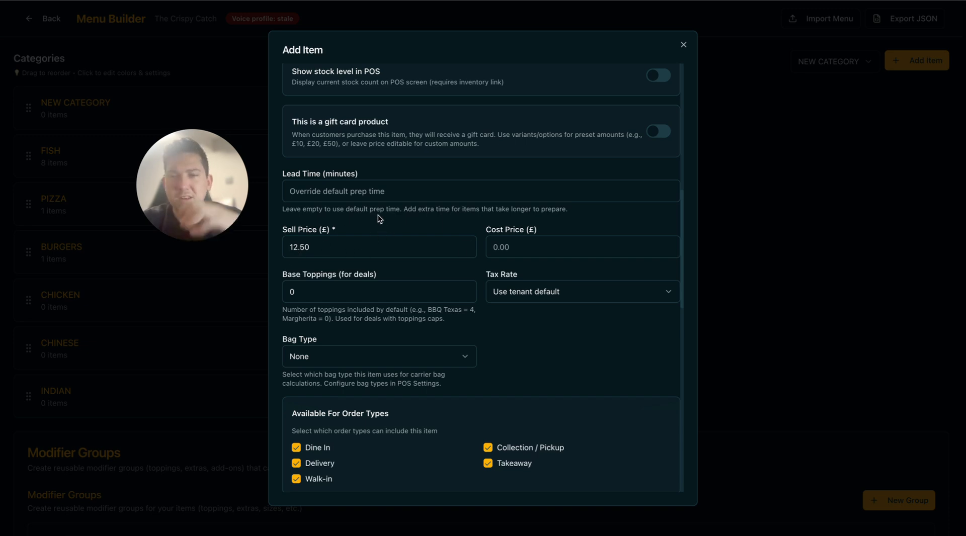
Review the item's Cost Price field and the Base Toppings setting with its explanation for deals.
{"action": "left_click", "coordinate": [518, 251]}
{"action": "left_click", "coordinate": [512, 210]}
{"action": "scroll", "coordinate": [511, 211], "scroll_direction": "down", "scroll_amount": 1}
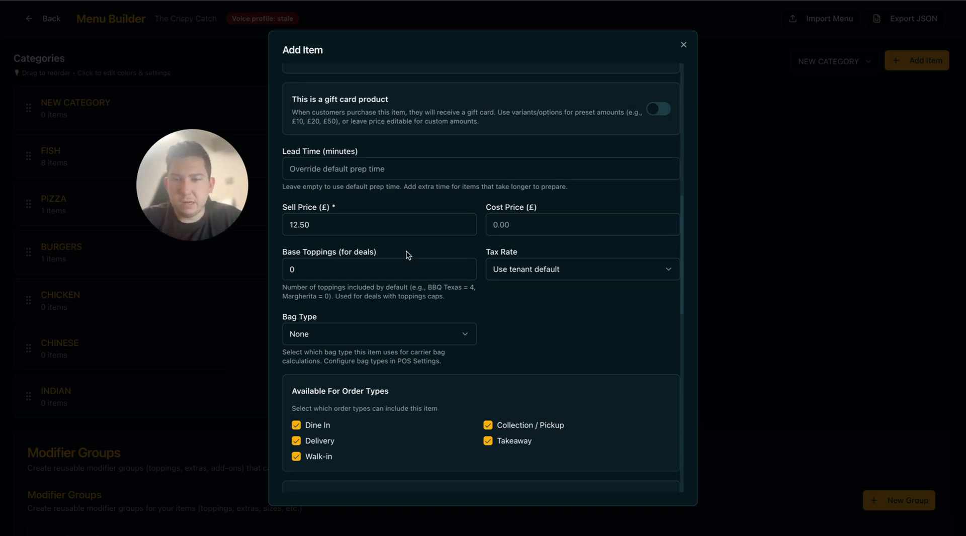
{"action": "triple_click", "coordinate": [364, 292]}
{"action": "left_click", "coordinate": [392, 292]}
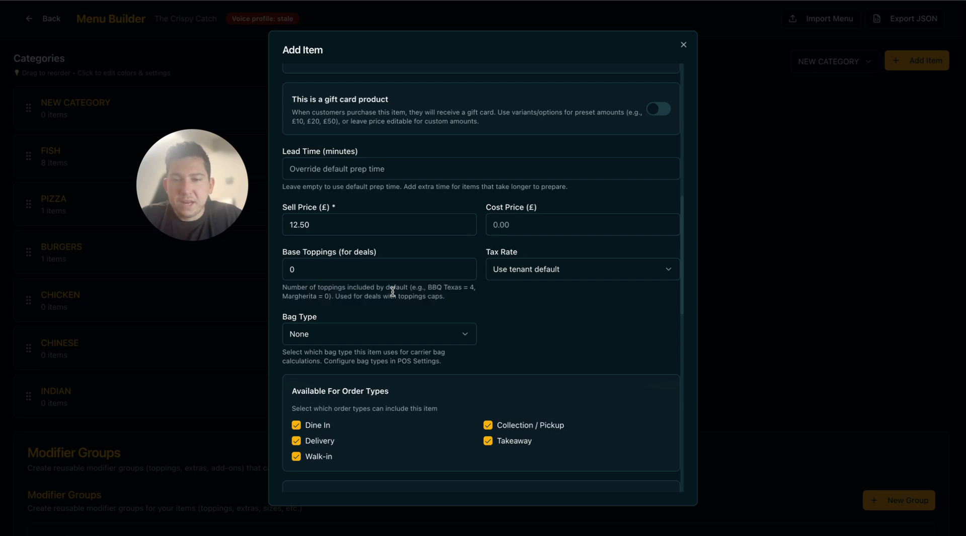
{"action": "left_click_drag", "start_coordinate": [276, 250], "coordinate": [455, 298]}
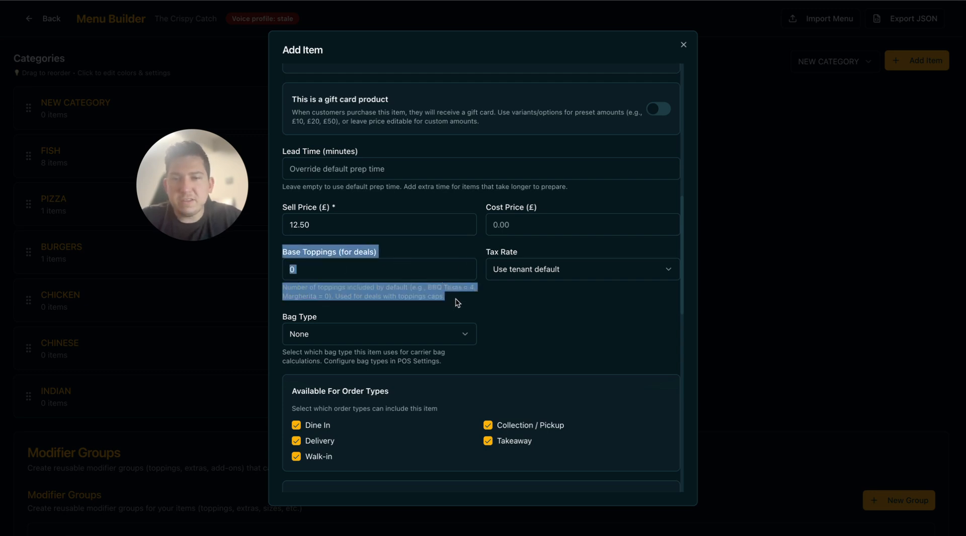
{"action": "left_click", "coordinate": [455, 298]}
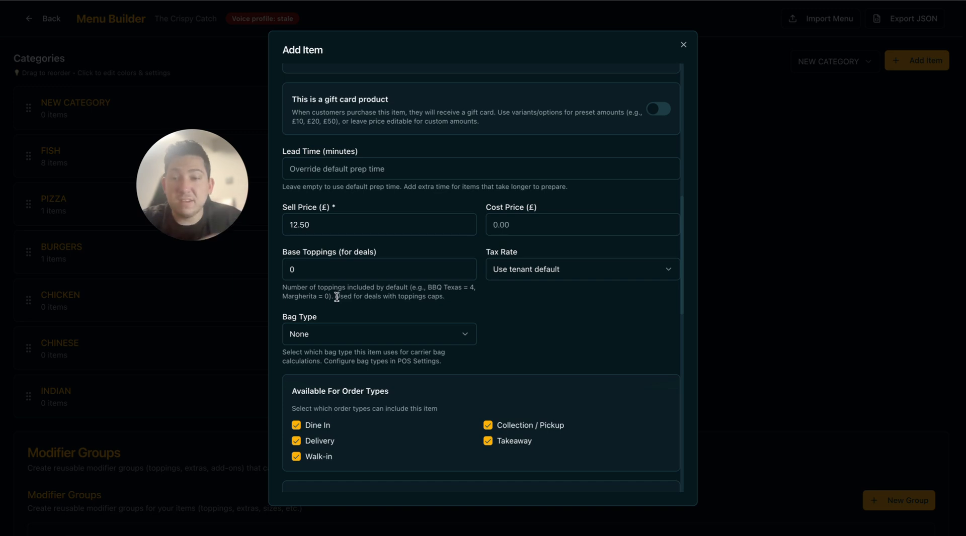
{"action": "left_click", "coordinate": [327, 266]}
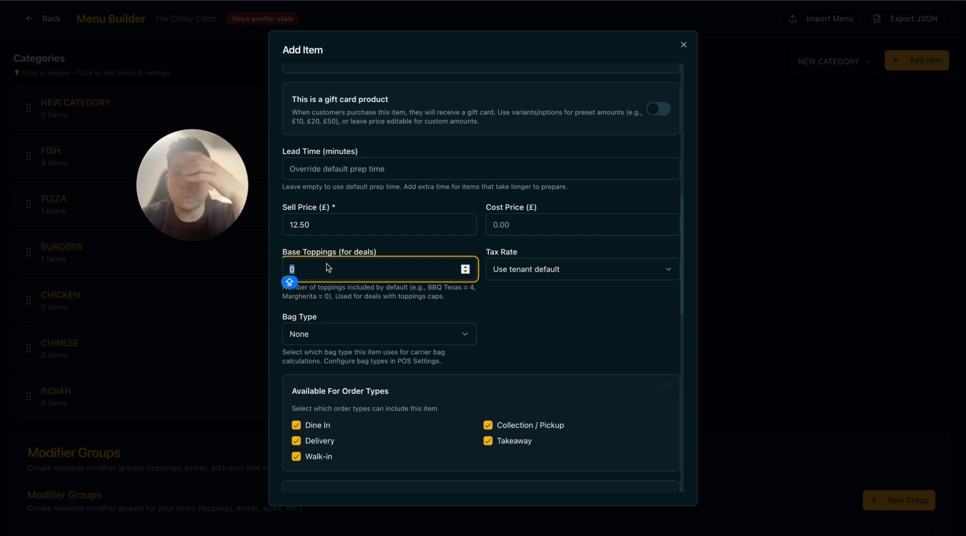
{"action": "left_click", "coordinate": [332, 251]}
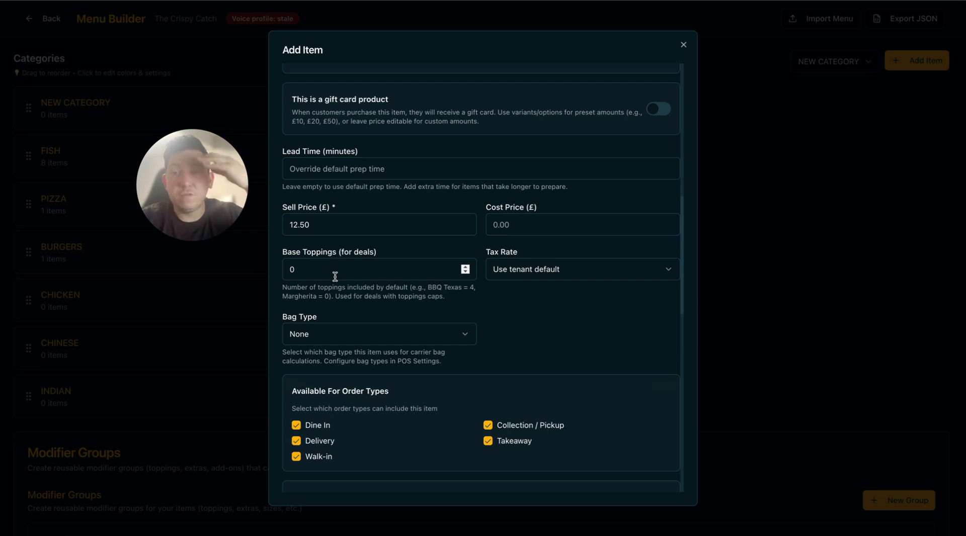
Try a base toppings value of 4, and set it back to 0.
{"action": "left_click", "coordinate": [328, 268]}
{"action": "type", "text": "4"}
{"action": "key", "text": "BackSpace"}
{"action": "type", "text": "0"}
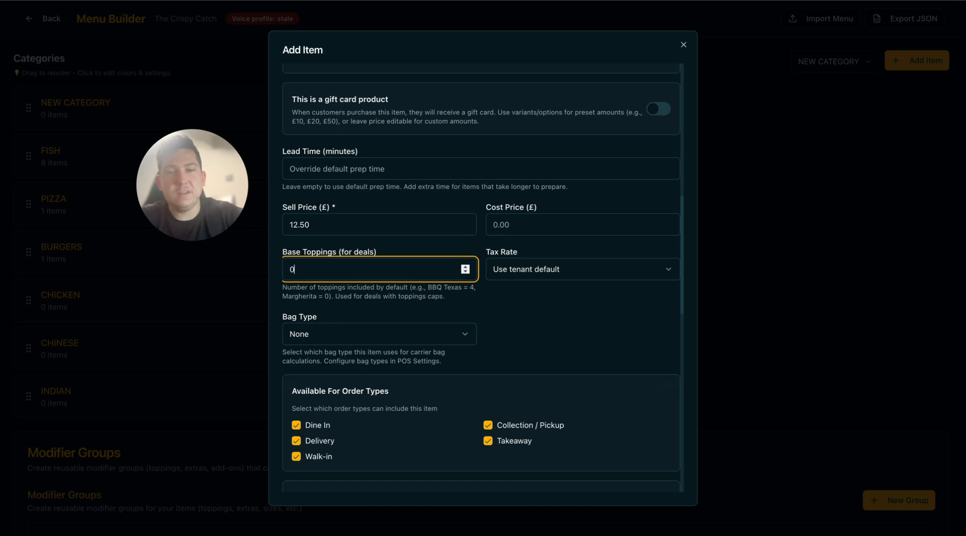
{"action": "left_click", "coordinate": [399, 291]}
Examine the item's Tax Rate setting, keeping the tenant default.
{"action": "scroll", "coordinate": [518, 306], "scroll_direction": "down", "scroll_amount": 1}
{"action": "scroll", "coordinate": [518, 306], "scroll_direction": "up", "scroll_amount": 1}
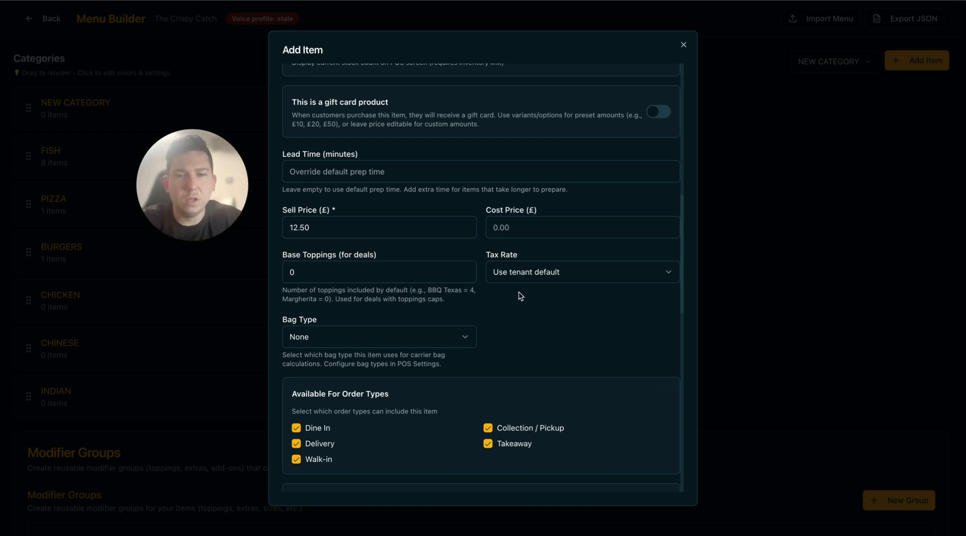
{"action": "left_click", "coordinate": [541, 271]}
{"action": "left_click", "coordinate": [541, 271]}
{"action": "left_click", "coordinate": [546, 258]}
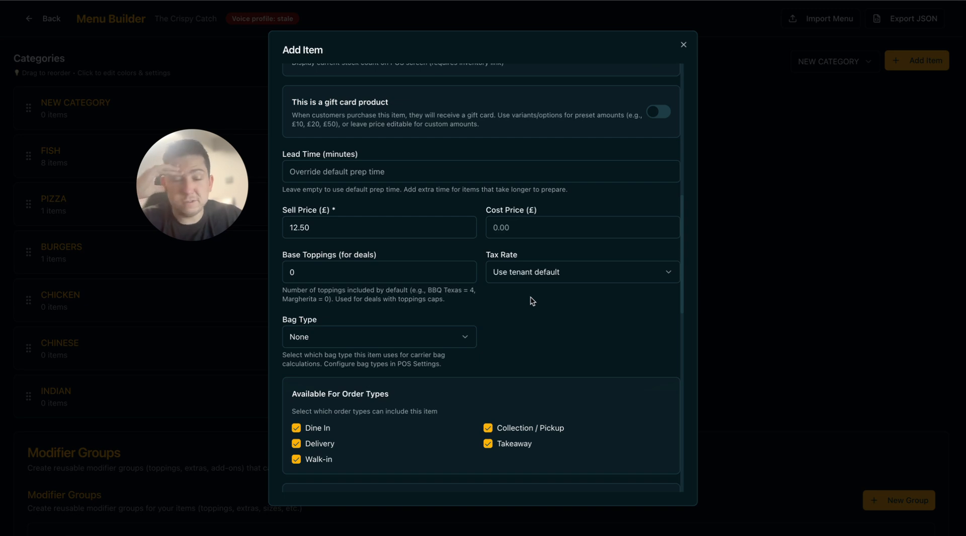
Examine the Bag Type choices for carrier bag calculations, keeping None.
{"action": "scroll", "coordinate": [451, 343], "scroll_direction": "down", "scroll_amount": 2}
{"action": "left_click", "coordinate": [372, 271]}
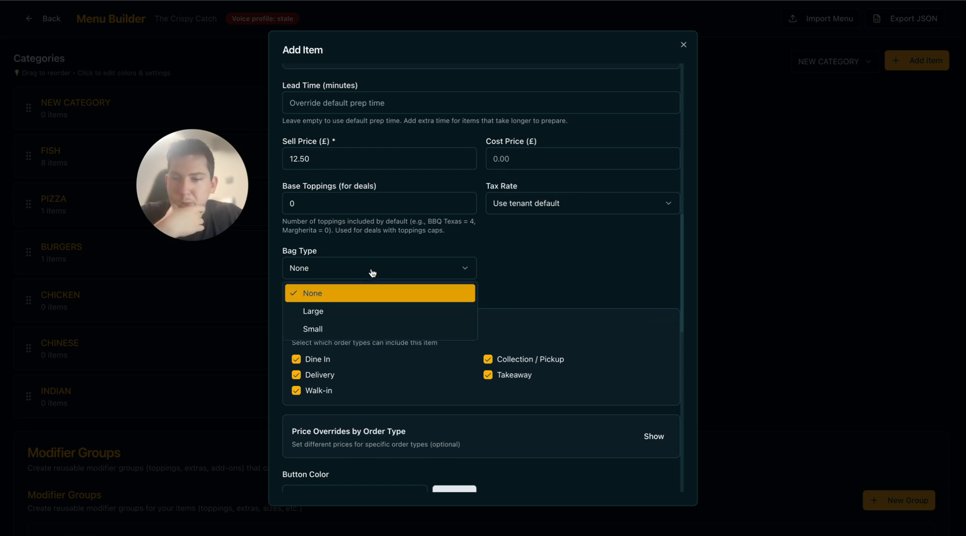
{"action": "left_click", "coordinate": [372, 273]}
{"action": "left_click", "coordinate": [372, 273]}
{"action": "left_click", "coordinate": [373, 274]}
{"action": "left_click", "coordinate": [372, 274]}
{"action": "left_click", "coordinate": [374, 274]}
{"action": "left_click", "coordinate": [500, 267]}
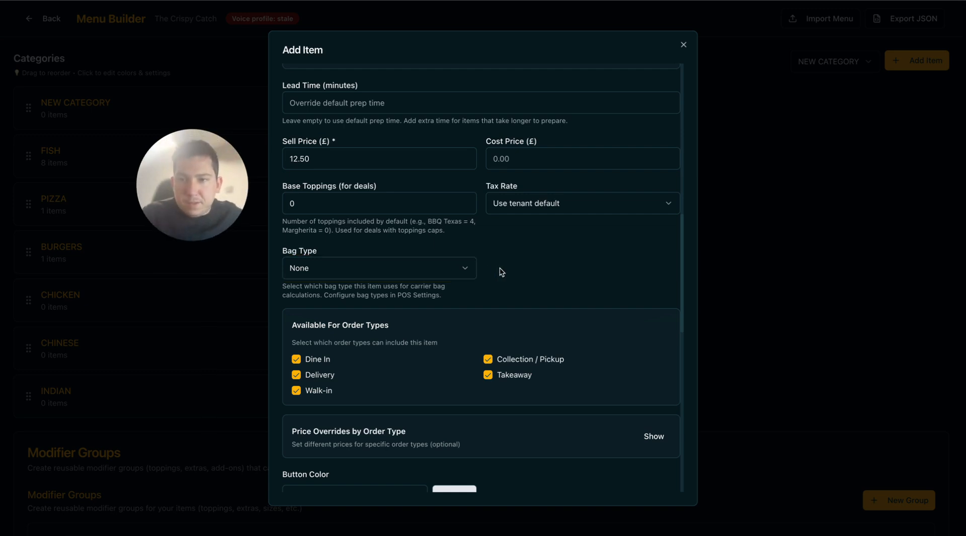
{"action": "scroll", "coordinate": [499, 267], "scroll_direction": "up", "scroll_amount": 10}
{"action": "scroll", "coordinate": [493, 242], "scroll_direction": "down", "scroll_amount": 1}
{"action": "scroll", "coordinate": [463, 174], "scroll_direction": "up", "scroll_amount": 2}
{"action": "scroll", "coordinate": [463, 173], "scroll_direction": "down", "scroll_amount": 3}
{"action": "scroll", "coordinate": [463, 173], "scroll_direction": "down", "scroll_amount": 5}
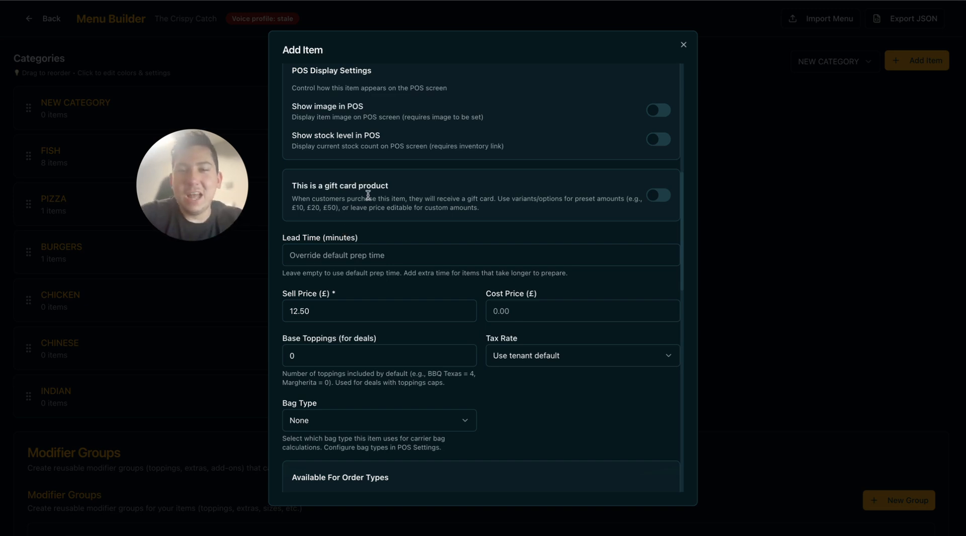
{"action": "scroll", "coordinate": [368, 194], "scroll_direction": "down", "scroll_amount": 5}
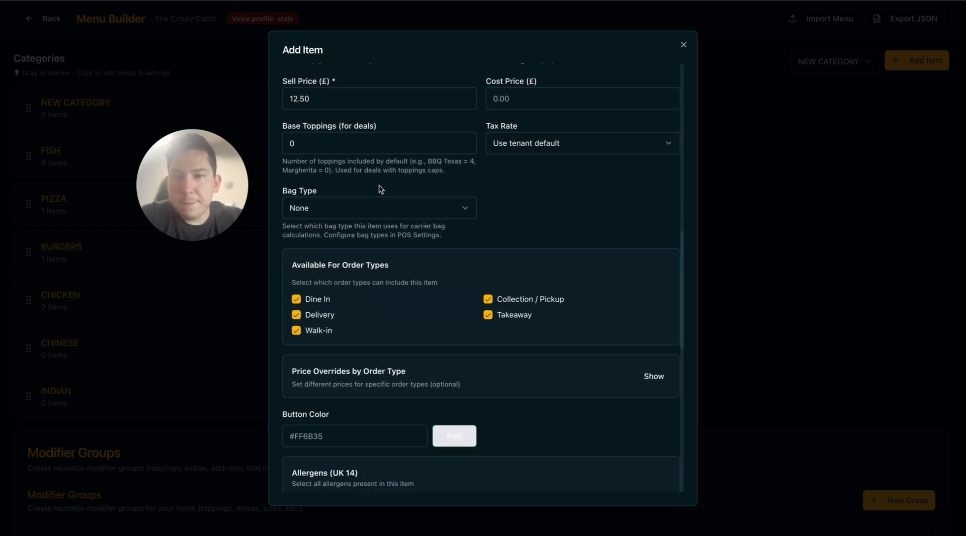
Review the Bag Type setting and its note about configuring bag types in POS Settings.
{"action": "left_click", "coordinate": [385, 214]}
{"action": "left_click", "coordinate": [363, 166]}
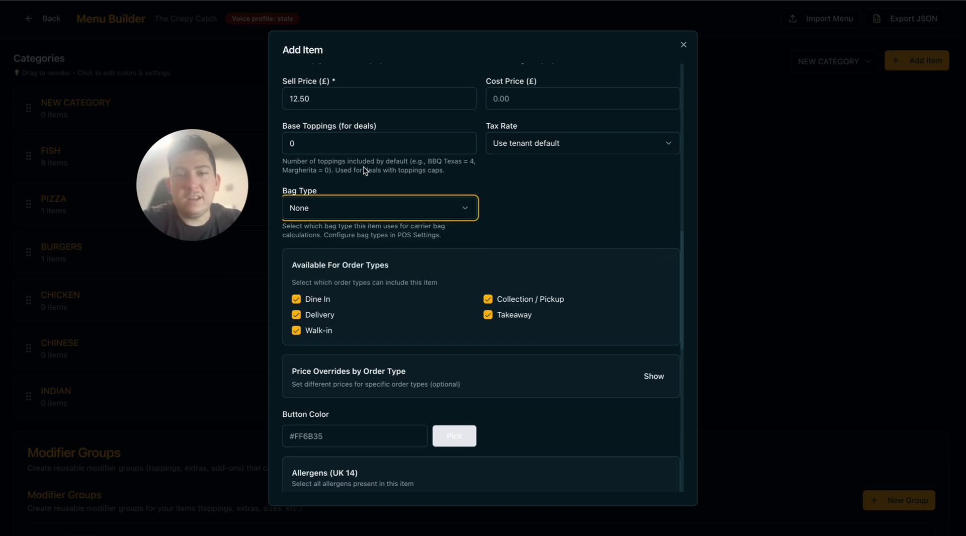
{"action": "left_click", "coordinate": [388, 215]}
{"action": "left_click", "coordinate": [395, 212]}
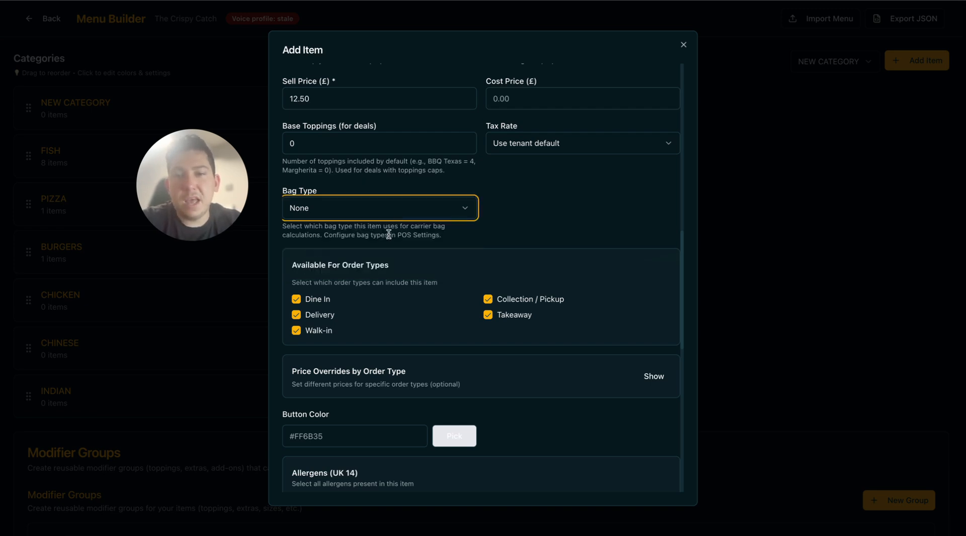
{"action": "left_click_drag", "start_coordinate": [397, 234], "coordinate": [434, 237]}
{"action": "left_click", "coordinate": [434, 237]}
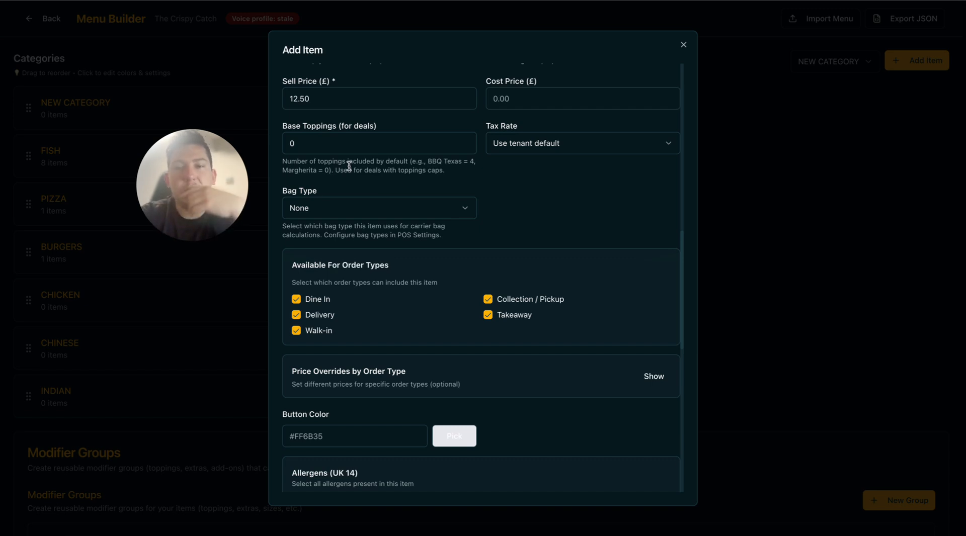
Try Large as the item's bag type, and set it back to None.
{"action": "left_click", "coordinate": [343, 216]}
{"action": "left_click", "coordinate": [338, 262]}
{"action": "left_click", "coordinate": [341, 211]}
{"action": "left_click", "coordinate": [332, 247]}
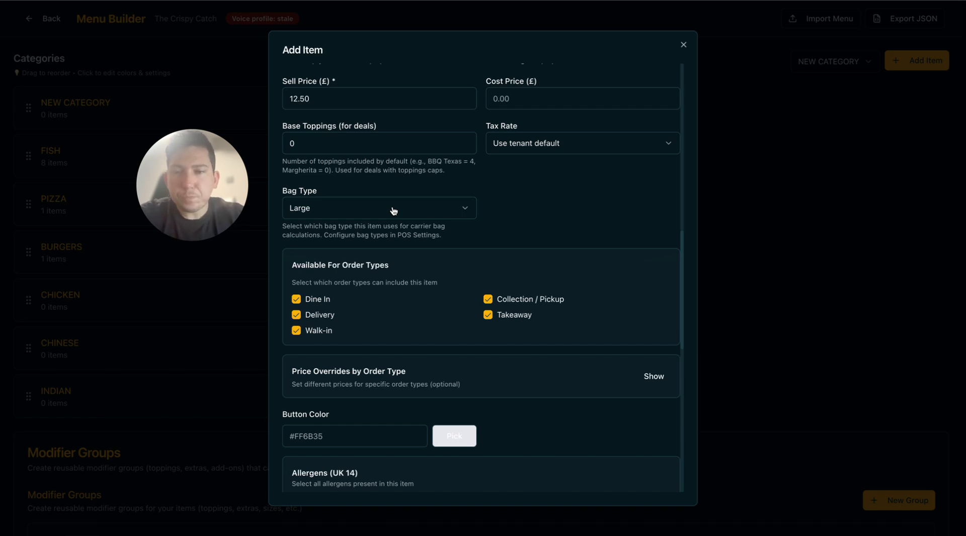
{"action": "left_click", "coordinate": [394, 208]}
{"action": "left_click", "coordinate": [376, 229]}
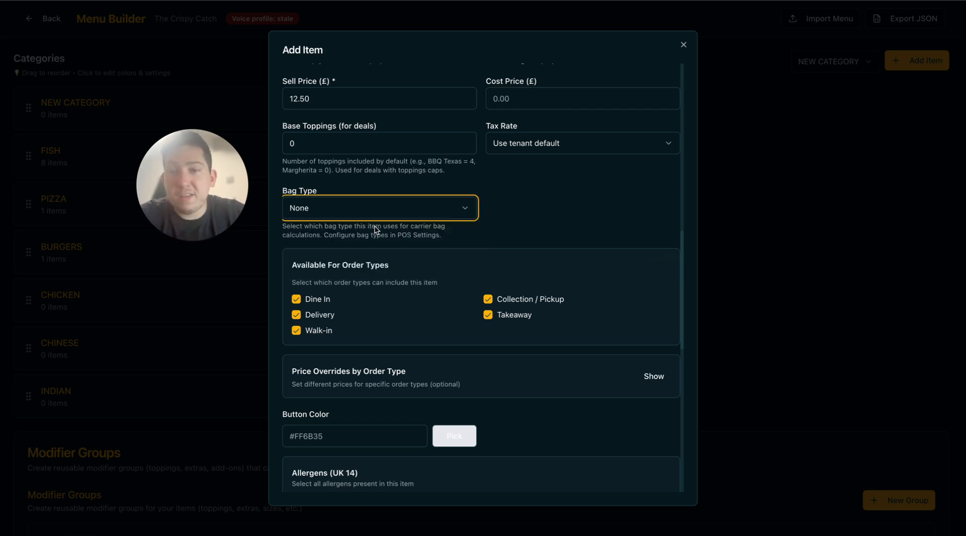
Review the order types the item can be made available for, keeping all of them enabled.
{"action": "scroll", "coordinate": [521, 229], "scroll_direction": "down", "scroll_amount": 1}
{"action": "scroll", "coordinate": [521, 228], "scroll_direction": "down", "scroll_amount": 1}
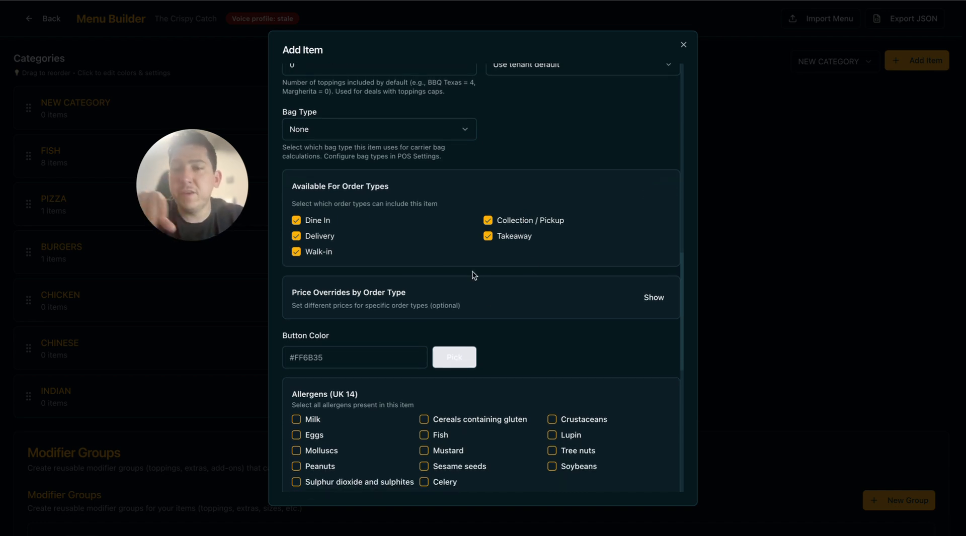
{"action": "scroll", "coordinate": [473, 275], "scroll_direction": "down", "scroll_amount": 1}
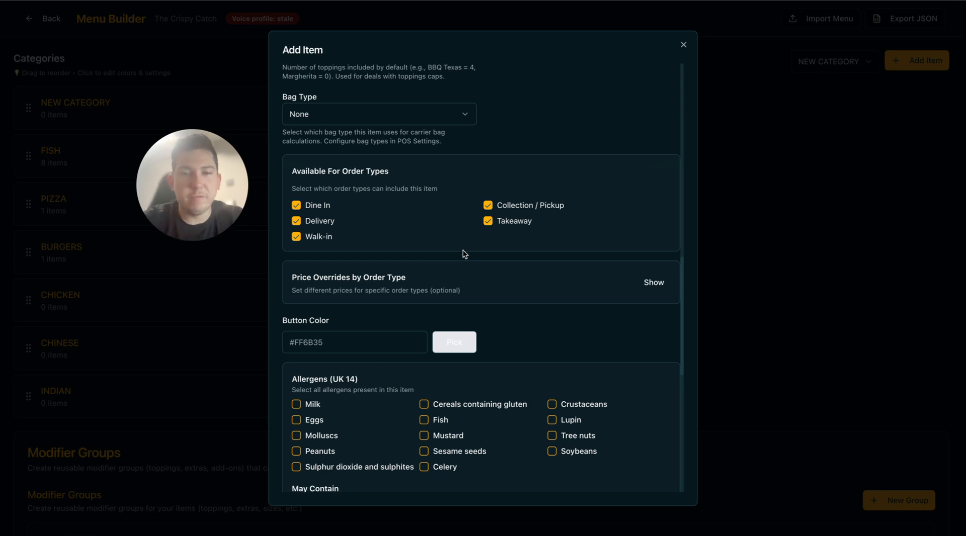
{"action": "scroll", "coordinate": [459, 257], "scroll_direction": "down", "scroll_amount": 1}
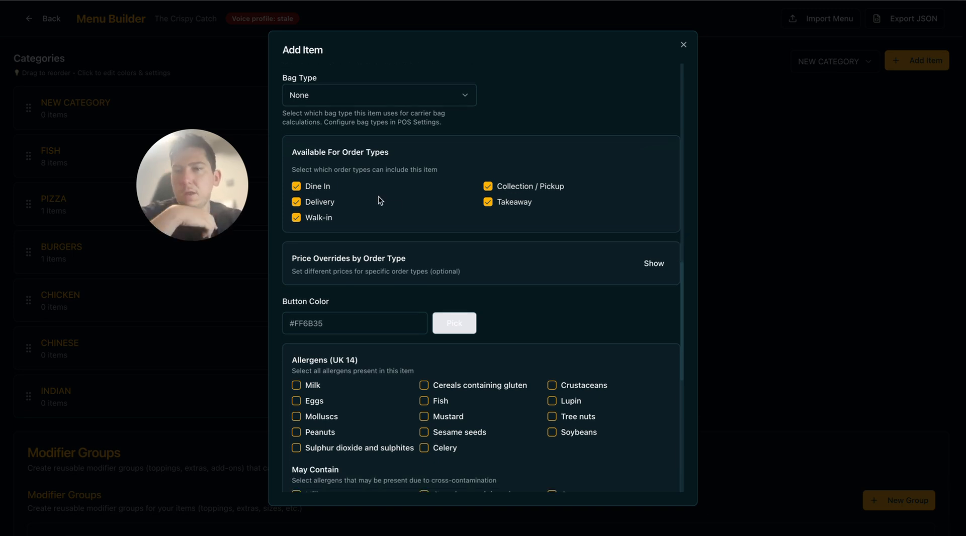
{"action": "triple_click", "coordinate": [359, 154]}
{"action": "left_click", "coordinate": [358, 159]}
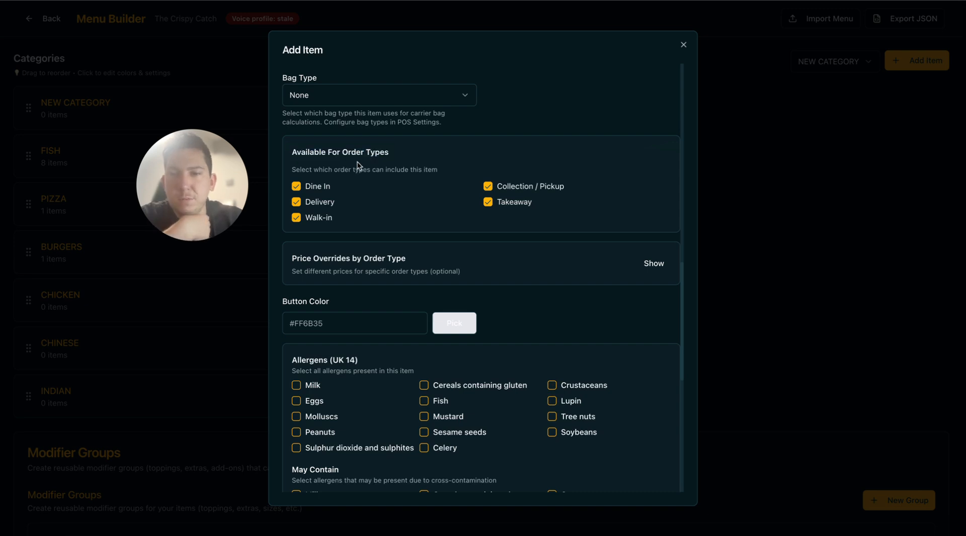
{"action": "triple_click", "coordinate": [358, 168]}
{"action": "left_click", "coordinate": [386, 168]}
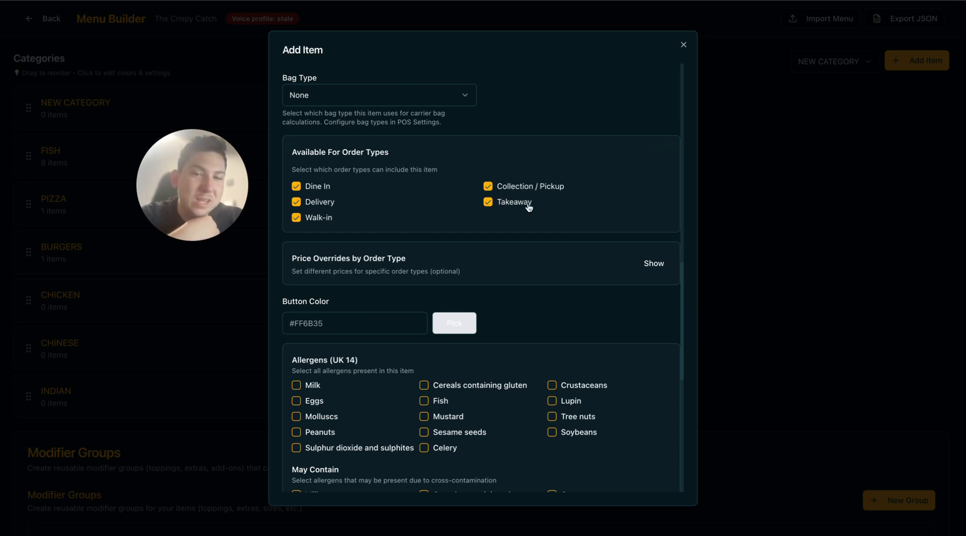
{"action": "scroll", "coordinate": [394, 265], "scroll_direction": "down", "scroll_amount": 1}
{"action": "scroll", "coordinate": [395, 264], "scroll_direction": "down", "scroll_amount": 1}
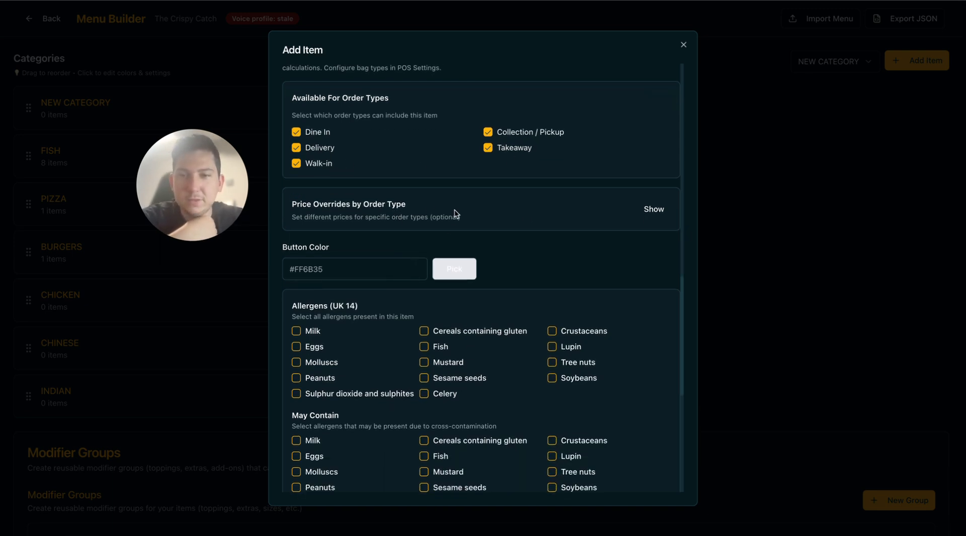
Expand the price overrides by order type and review the price field for each order type.
{"action": "left_click", "coordinate": [654, 208]}
{"action": "scroll", "coordinate": [506, 235], "scroll_direction": "down", "scroll_amount": 1}
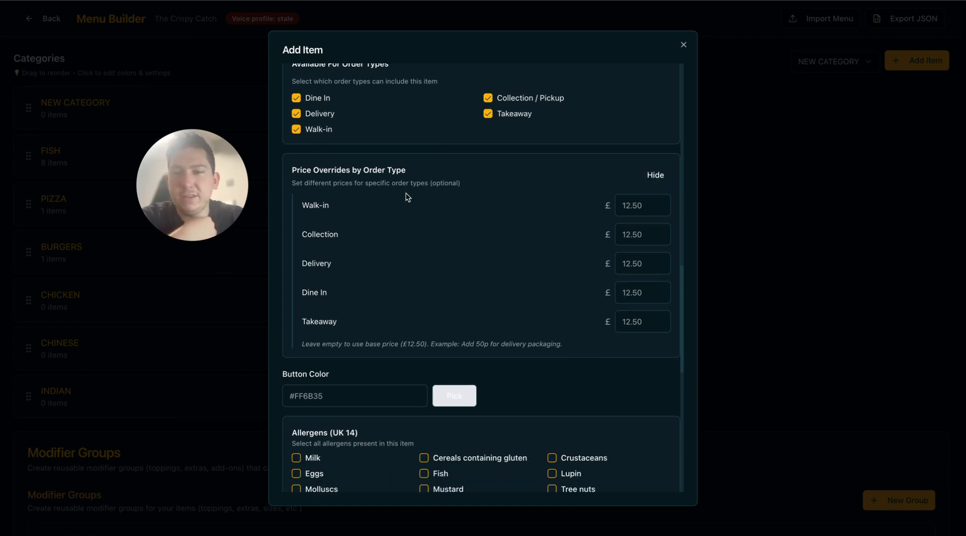
{"action": "scroll", "coordinate": [405, 194], "scroll_direction": "down", "scroll_amount": 2}
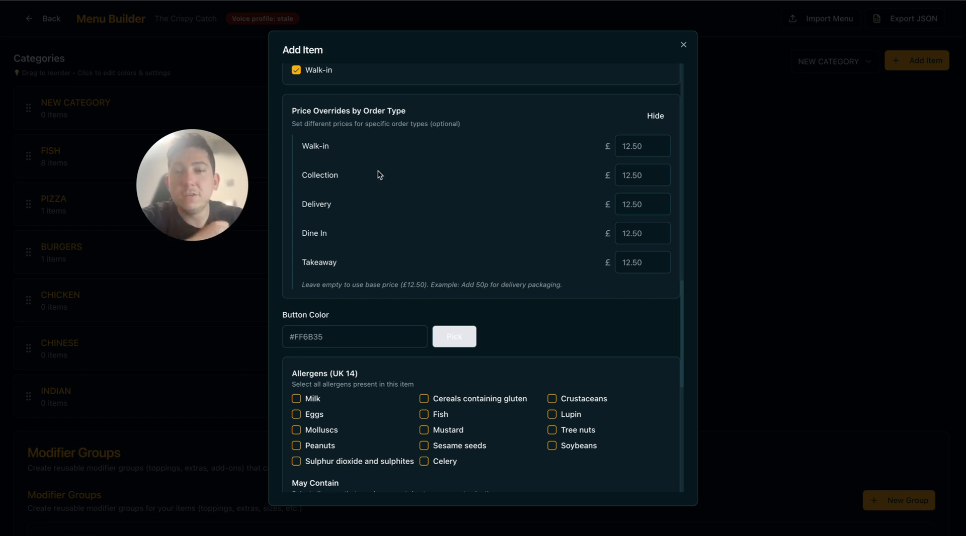
{"action": "scroll", "coordinate": [583, 169], "scroll_direction": "up", "scroll_amount": 1}
{"action": "scroll", "coordinate": [653, 194], "scroll_direction": "down", "scroll_amount": 1}
Try a Delivery price override of £13.50, clear it, and collapse the price overrides.
{"action": "left_click", "coordinate": [635, 197]}
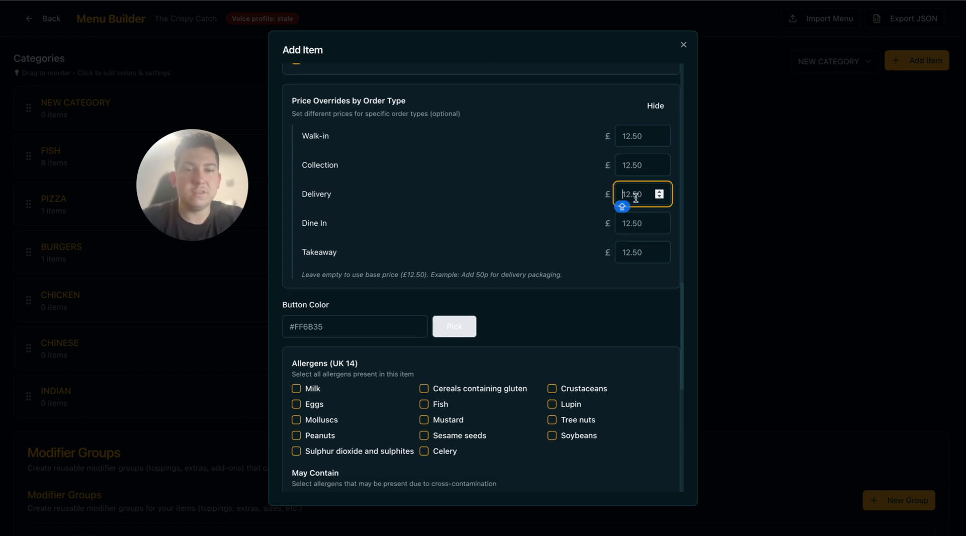
{"action": "key", "text": "ctrl+a"}
{"action": "type", "text": "13.50"}
{"action": "left_click", "coordinate": [554, 212]}
{"action": "left_click", "coordinate": [634, 195]}
{"action": "key", "text": "ctrl+a"}
{"action": "type", "text": "12.50"}
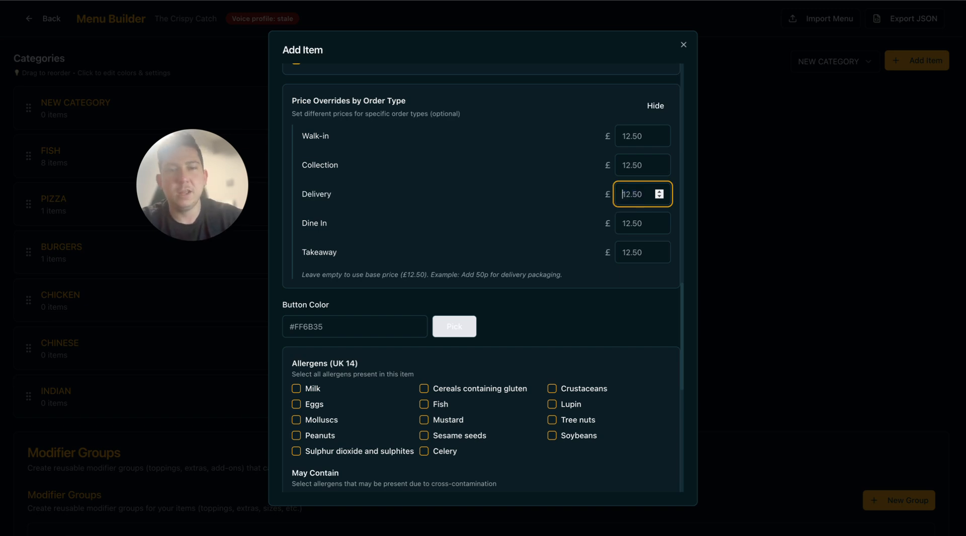
{"action": "left_click", "coordinate": [505, 183]}
{"action": "scroll", "coordinate": [506, 183], "scroll_direction": "down", "scroll_amount": 1}
{"action": "scroll", "coordinate": [590, 148], "scroll_direction": "up", "scroll_amount": 2}
{"action": "left_click", "coordinate": [652, 120]}
{"action": "scroll", "coordinate": [516, 178], "scroll_direction": "down", "scroll_amount": 1}
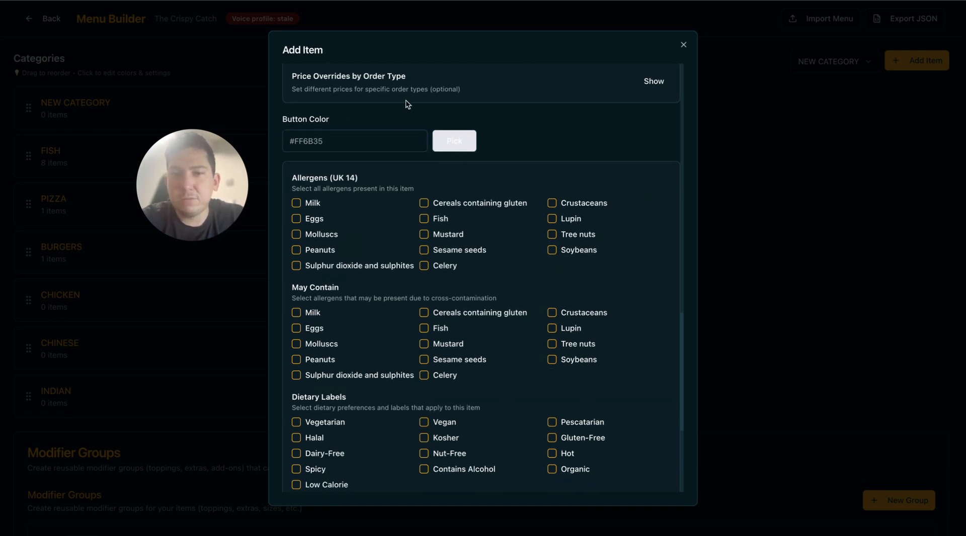
Set the item's button color to the purple swatch #9B59B6 after trying orange #FF6B35 and the darker purple.
{"action": "scroll", "coordinate": [405, 101], "scroll_direction": "up", "scroll_amount": 2}
{"action": "scroll", "coordinate": [367, 169], "scroll_direction": "down", "scroll_amount": 2}
{"action": "left_click", "coordinate": [454, 147]}
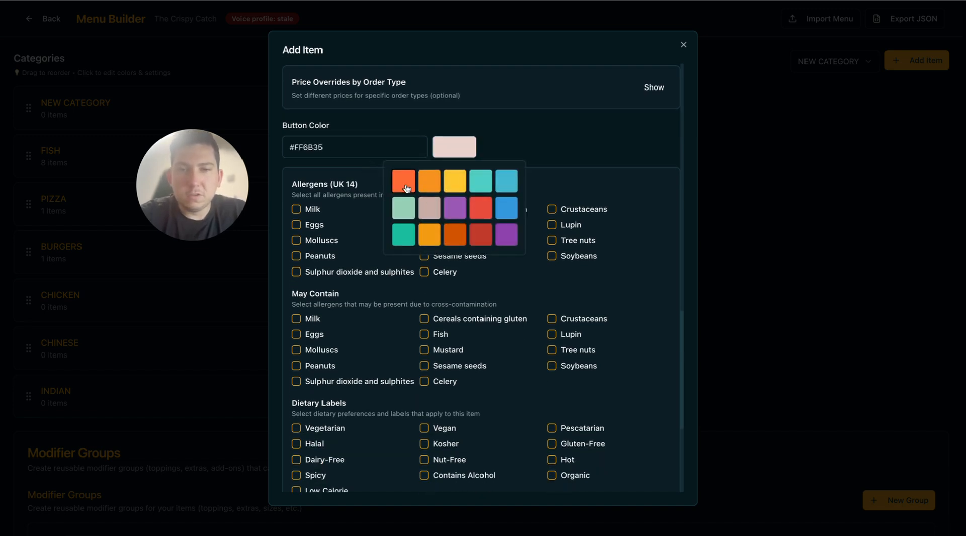
{"action": "left_click", "coordinate": [403, 181]}
{"action": "left_click", "coordinate": [454, 147]}
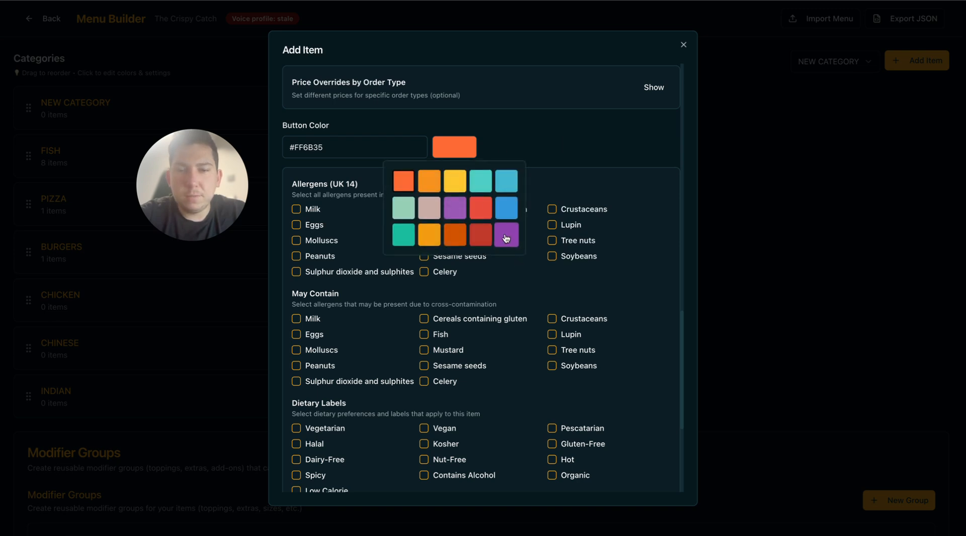
{"action": "left_click", "coordinate": [506, 234]}
{"action": "left_click", "coordinate": [454, 208]}
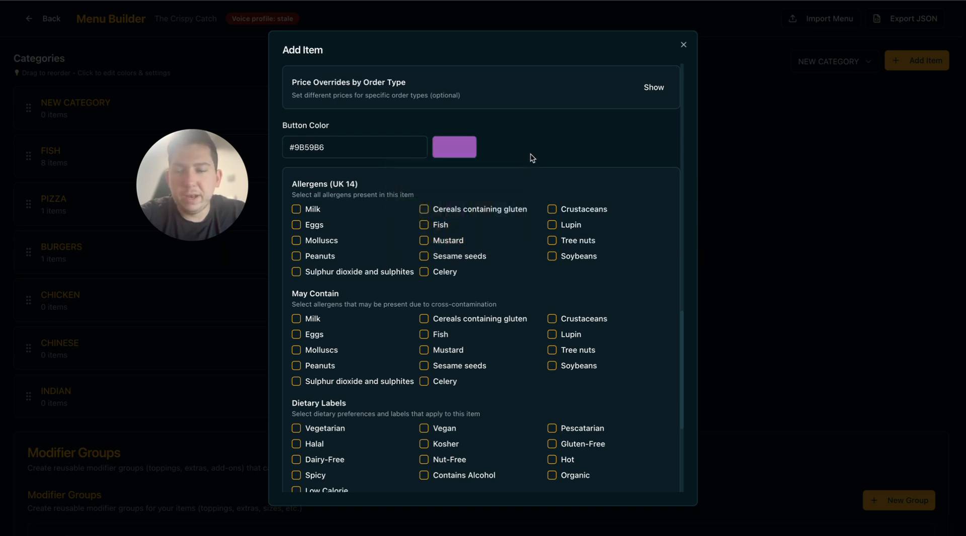
Review the item's Allergens (UK 14), May Contain and Dietary Labels options.
{"action": "scroll", "coordinate": [529, 163], "scroll_direction": "down", "scroll_amount": 1}
{"action": "scroll", "coordinate": [529, 163], "scroll_direction": "up", "scroll_amount": 2}
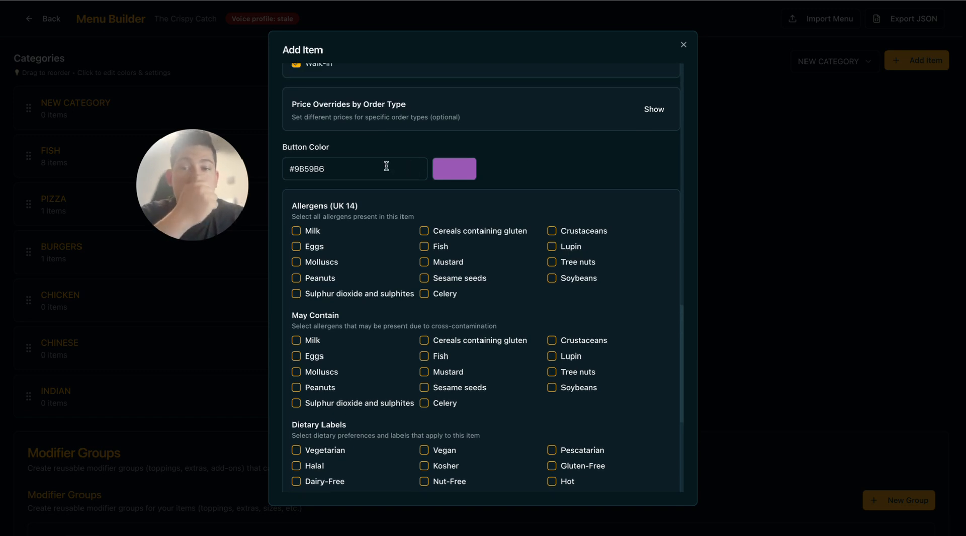
{"action": "scroll", "coordinate": [388, 142], "scroll_direction": "down", "scroll_amount": 1}
{"action": "scroll", "coordinate": [436, 282], "scroll_direction": "down", "scroll_amount": 10}
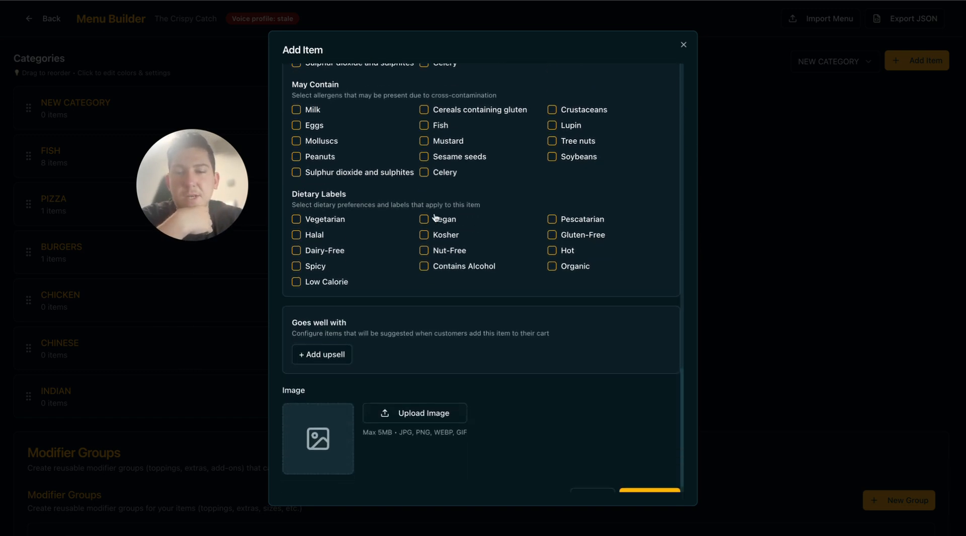
{"action": "scroll", "coordinate": [386, 410], "scroll_direction": "up", "scroll_amount": 20}
{"action": "scroll", "coordinate": [415, 413], "scroll_direction": "down", "scroll_amount": 5}
{"action": "scroll", "coordinate": [415, 413], "scroll_direction": "down", "scroll_amount": 10}
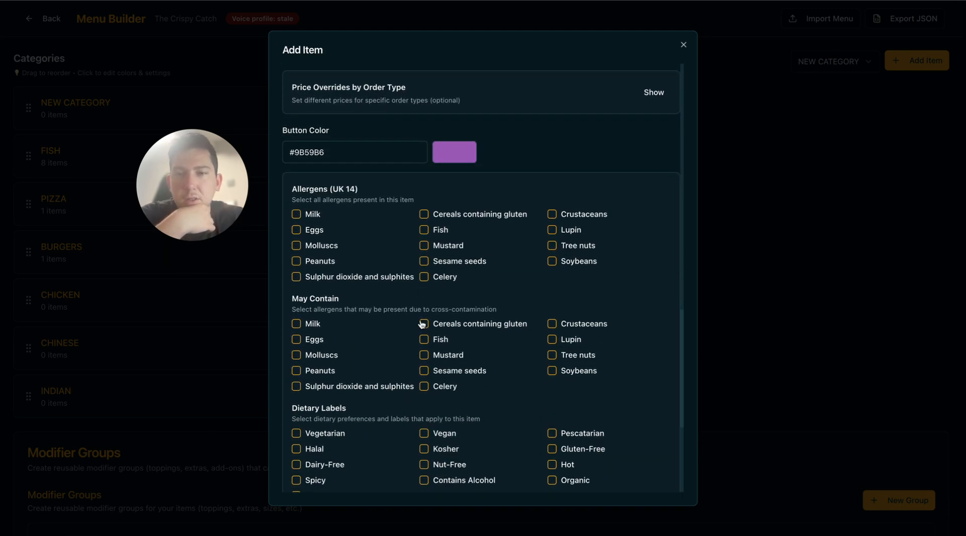
{"action": "scroll", "coordinate": [373, 228], "scroll_direction": "down", "scroll_amount": 6}
{"action": "scroll", "coordinate": [373, 223], "scroll_direction": "up", "scroll_amount": 1}
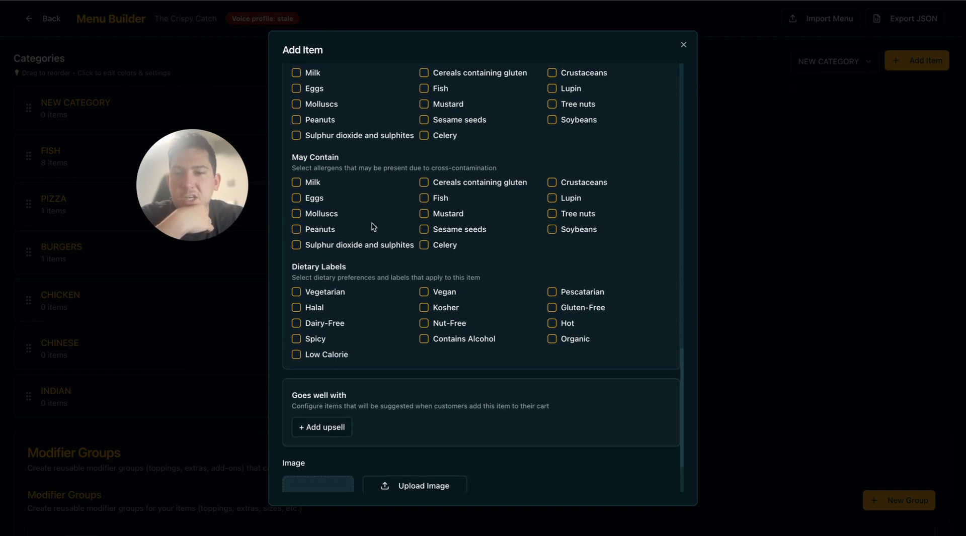
{"action": "scroll", "coordinate": [386, 308], "scroll_direction": "down", "scroll_amount": 3}
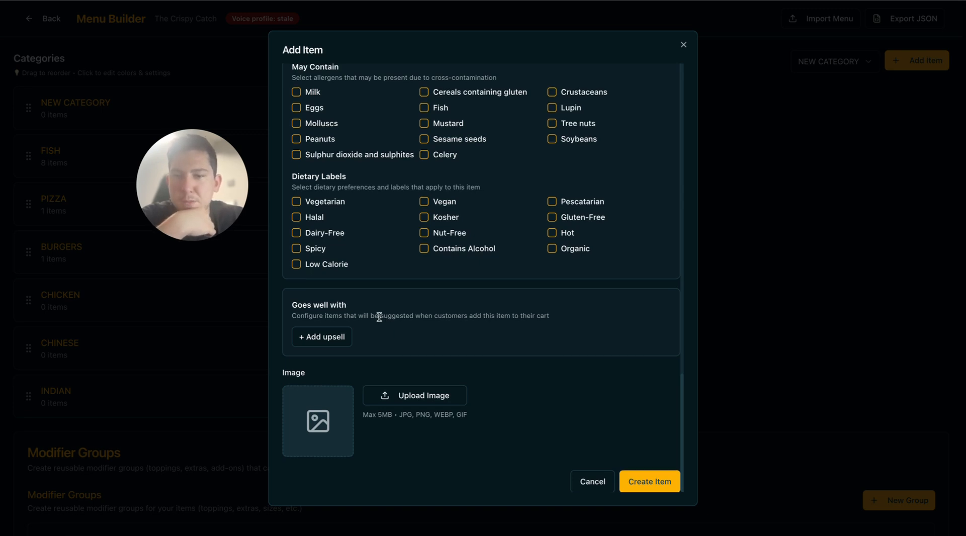
{"action": "scroll", "coordinate": [379, 316], "scroll_direction": "up", "scroll_amount": 1}
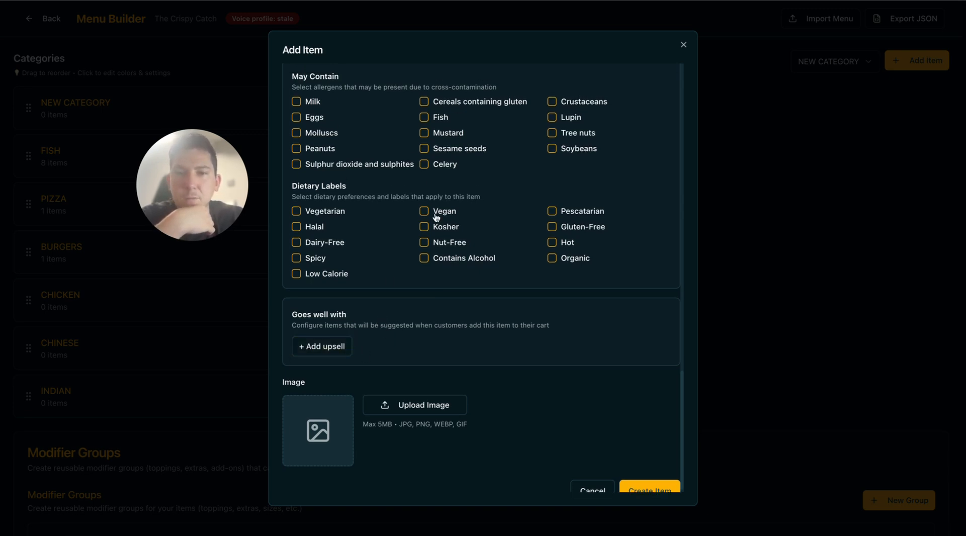
{"action": "scroll", "coordinate": [437, 219], "scroll_direction": "up", "scroll_amount": 4}
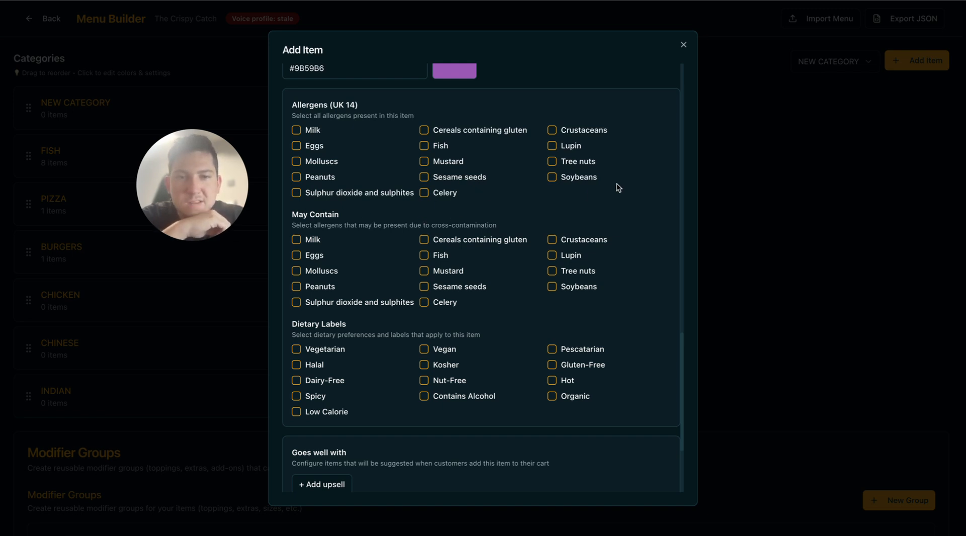
{"action": "scroll", "coordinate": [530, 303], "scroll_direction": "down", "scroll_amount": 1}
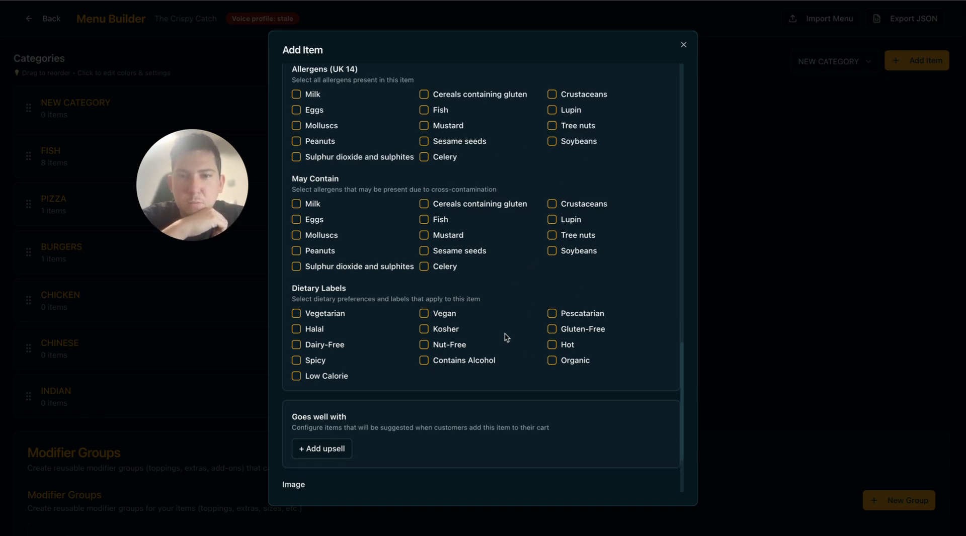
{"action": "scroll", "coordinate": [485, 112], "scroll_direction": "down", "scroll_amount": 1}
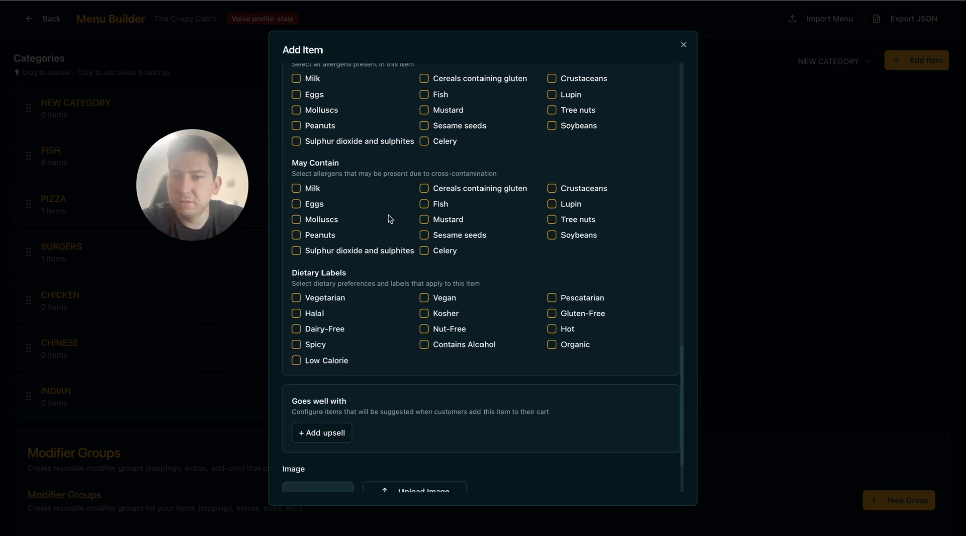
{"action": "scroll", "coordinate": [480, 226], "scroll_direction": "down", "scroll_amount": 1}
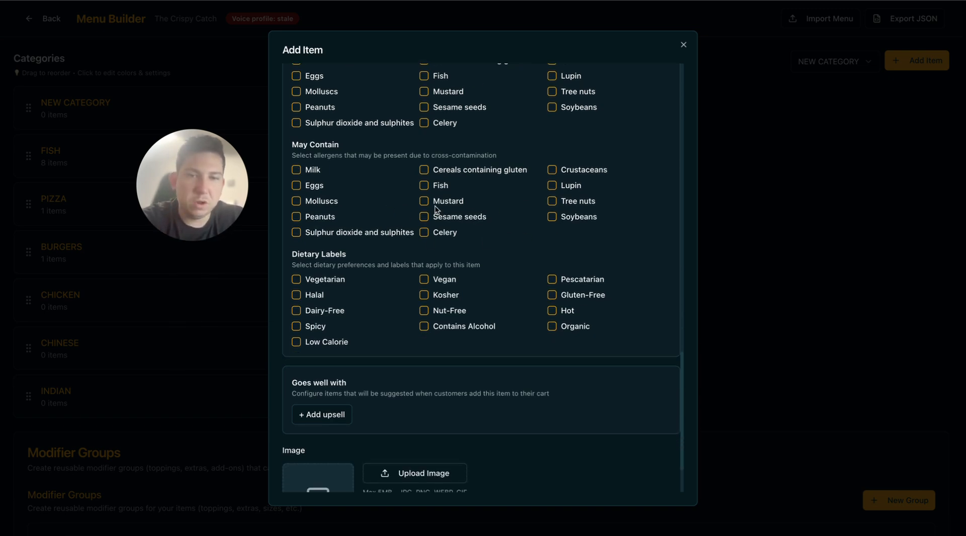
Add TarTare Sauce as a "Goes well with" upsell for the item, with High priority.
{"action": "scroll", "coordinate": [434, 206], "scroll_direction": "down", "scroll_amount": 2}
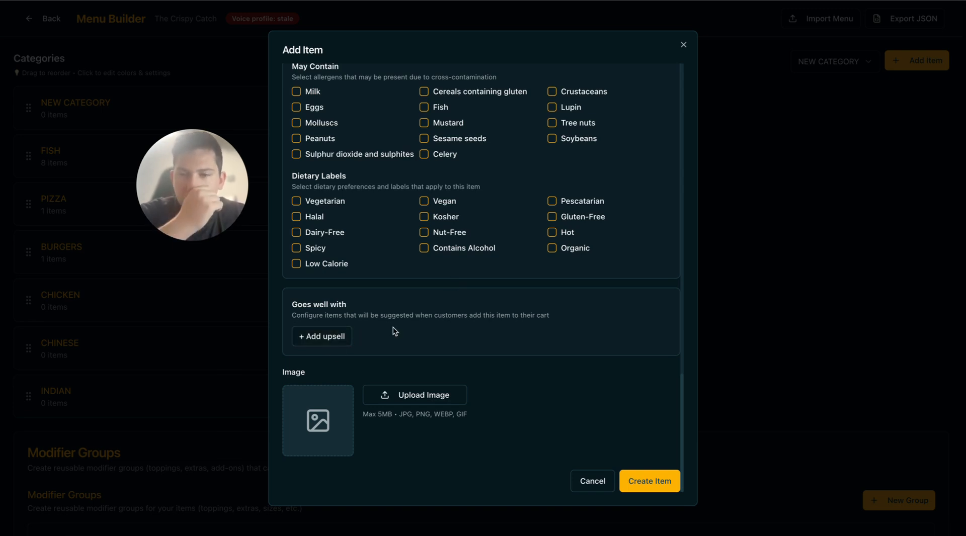
{"action": "left_click", "coordinate": [328, 340]}
{"action": "left_click", "coordinate": [354, 349]}
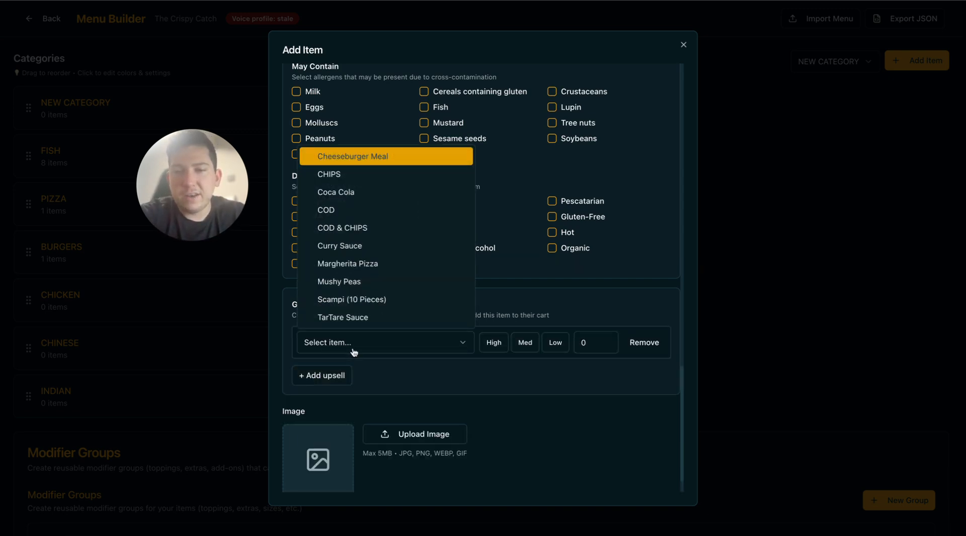
{"action": "left_click", "coordinate": [370, 309]}
{"action": "left_click", "coordinate": [498, 343]}
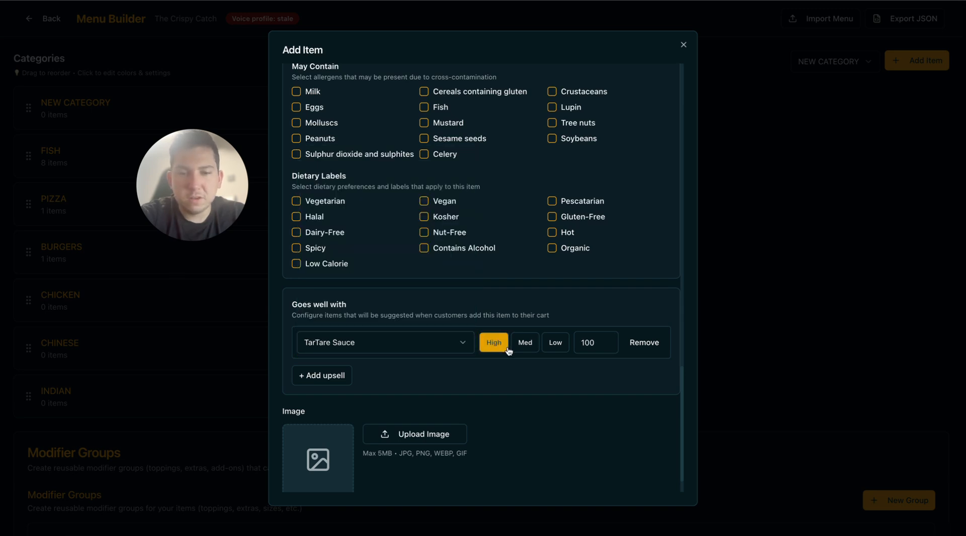
Add Mushy Peas as a second "Goes well with" upsell for the item, with High priority.
{"action": "left_click", "coordinate": [310, 371]}
{"action": "left_click", "coordinate": [355, 381]}
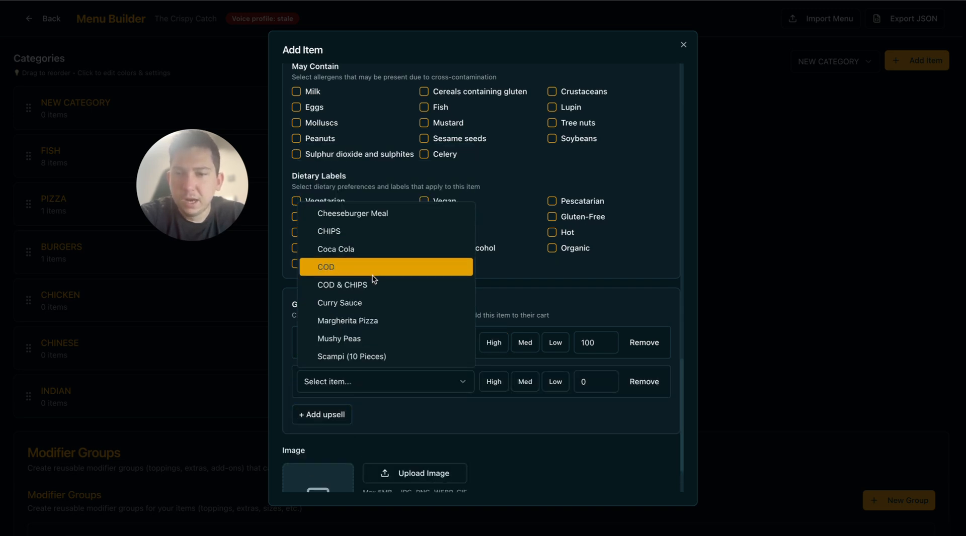
{"action": "left_click", "coordinate": [362, 338]}
{"action": "left_click", "coordinate": [495, 380]}
Review the item's basic information, from the upsell and image settings back up to its name, category and visibility options.
{"action": "scroll", "coordinate": [514, 432], "scroll_direction": "down", "scroll_amount": 2}
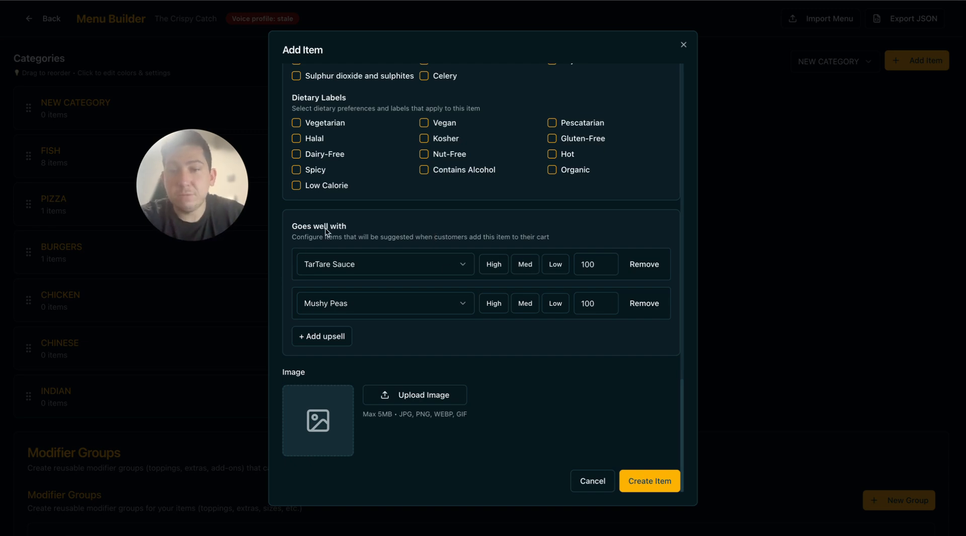
{"action": "left_click_drag", "start_coordinate": [292, 226], "coordinate": [550, 240]}
{"action": "left_click", "coordinate": [550, 240]}
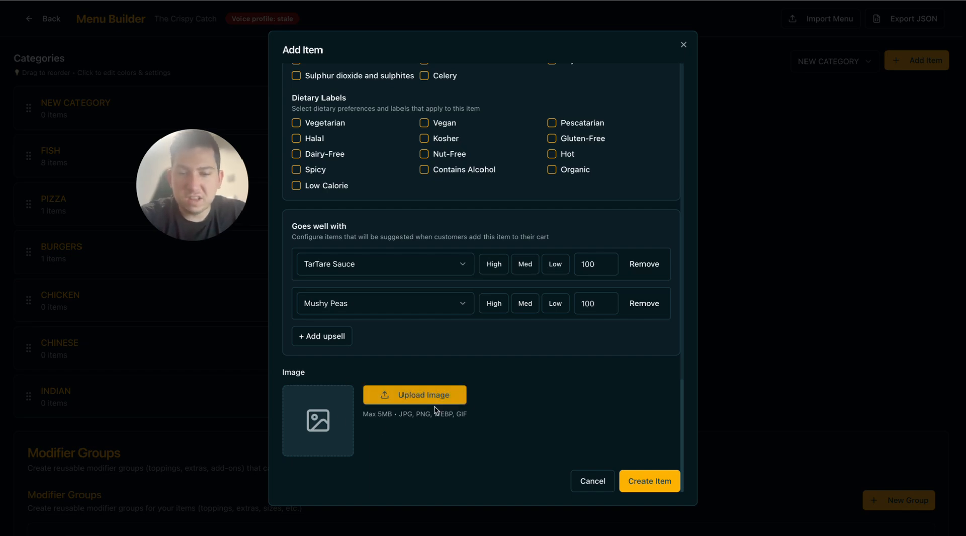
{"action": "scroll", "coordinate": [520, 362], "scroll_direction": "up", "scroll_amount": 15}
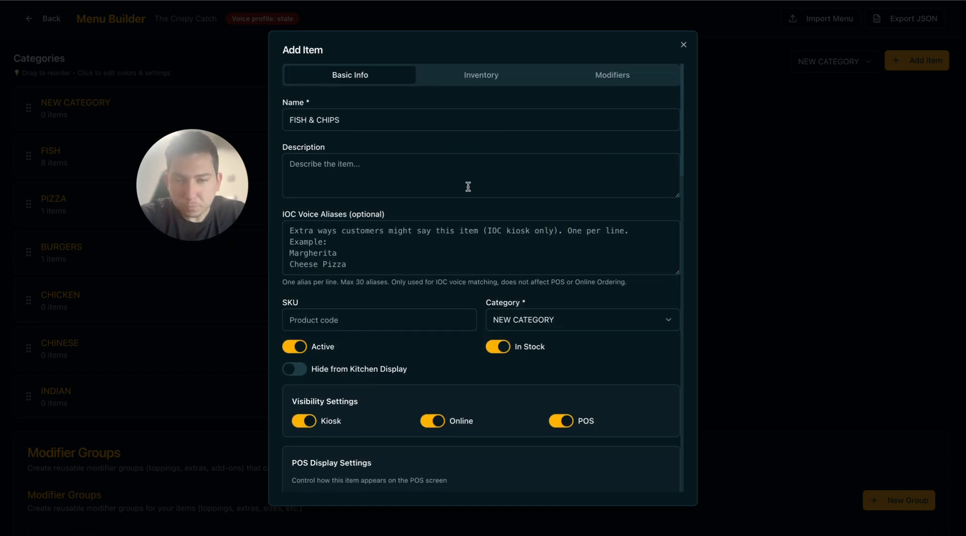
{"action": "scroll", "coordinate": [467, 187], "scroll_direction": "down", "scroll_amount": 15}
{"action": "scroll", "coordinate": [550, 324], "scroll_direction": "up", "scroll_amount": 10}
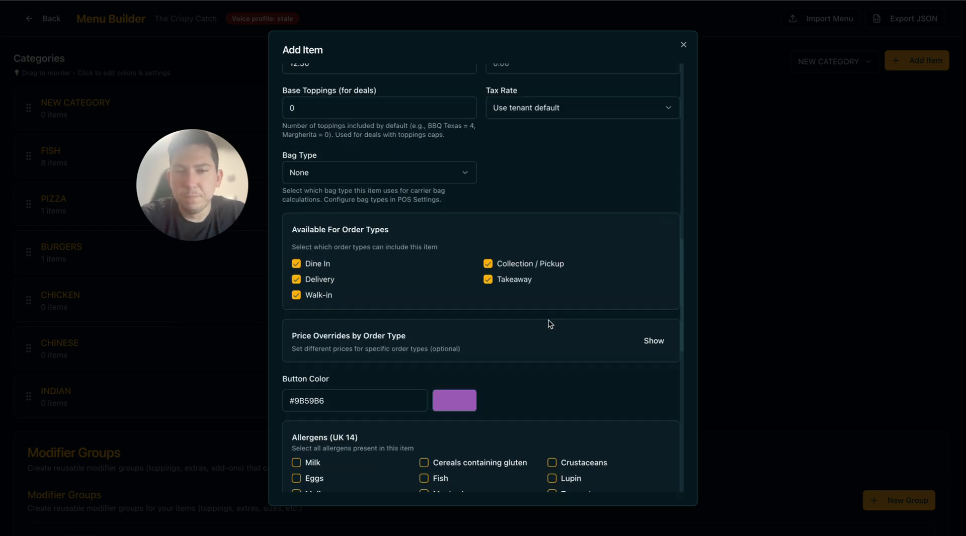
{"action": "scroll", "coordinate": [550, 324], "scroll_direction": "up", "scroll_amount": 10}
{"action": "scroll", "coordinate": [550, 324], "scroll_direction": "down", "scroll_amount": 2}
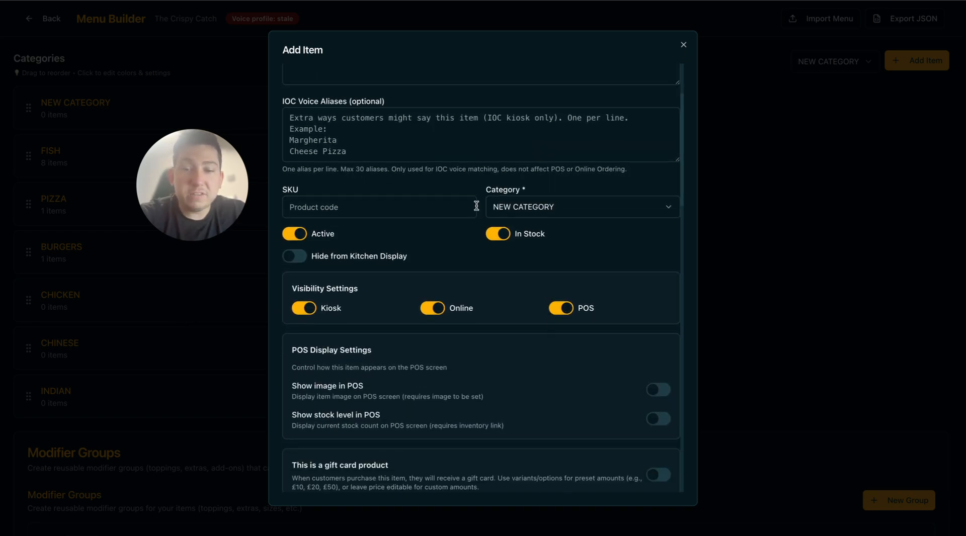
{"action": "scroll", "coordinate": [476, 206], "scroll_direction": "up", "scroll_amount": 3}
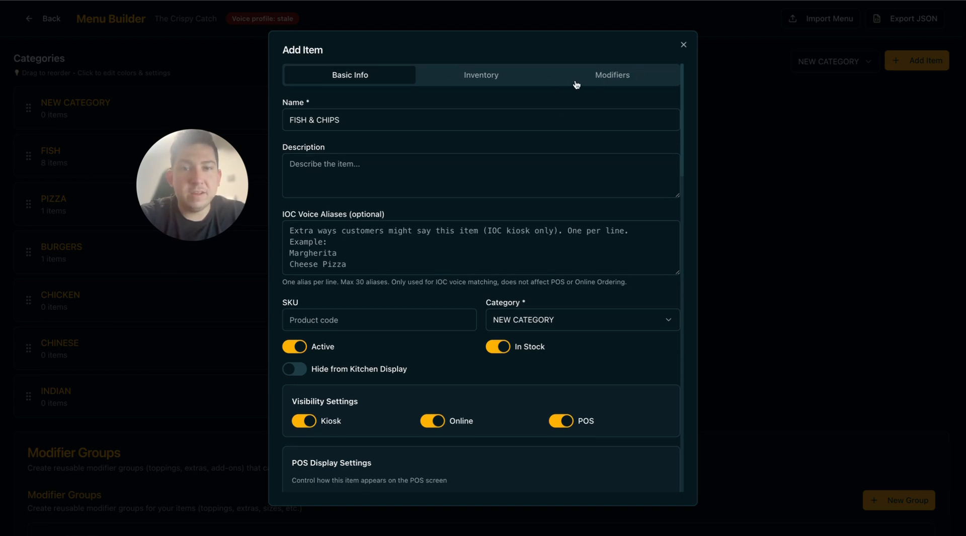
Examine the item's inventory options, including the list of existing inventory items it can be linked to.
{"action": "left_click", "coordinate": [472, 80]}
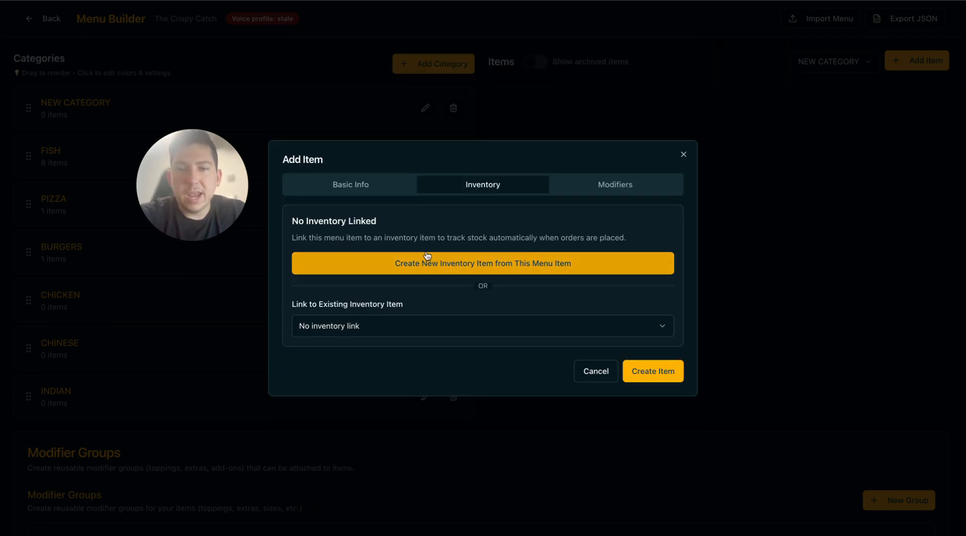
{"action": "left_click_drag", "start_coordinate": [288, 218], "coordinate": [532, 233]}
{"action": "left_click", "coordinate": [532, 235]}
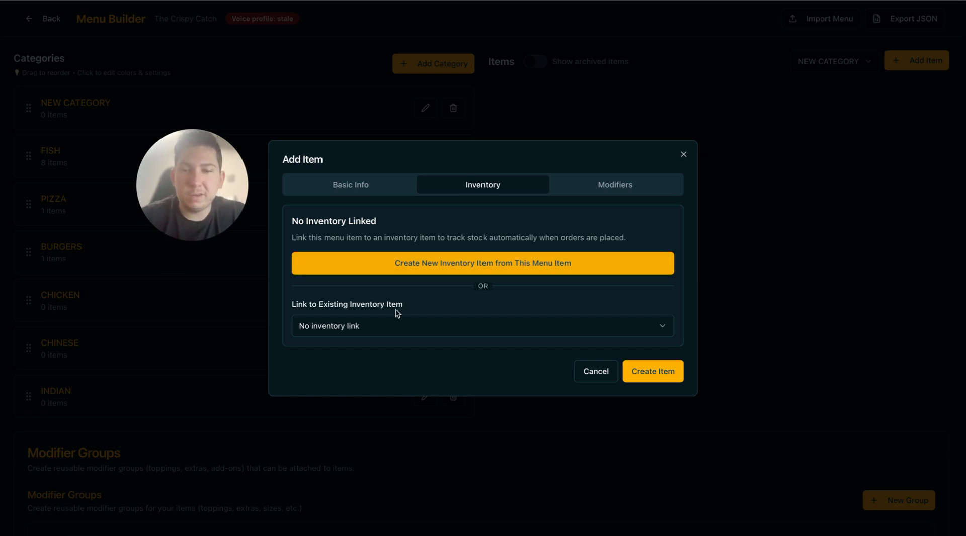
{"action": "left_click", "coordinate": [349, 329]}
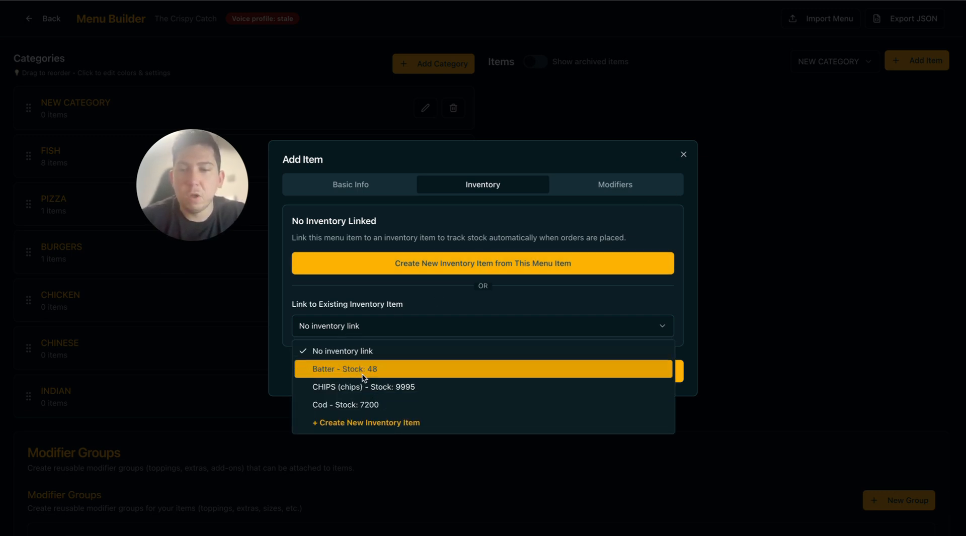
{"action": "left_click", "coordinate": [394, 297]}
{"action": "left_click", "coordinate": [401, 298]}
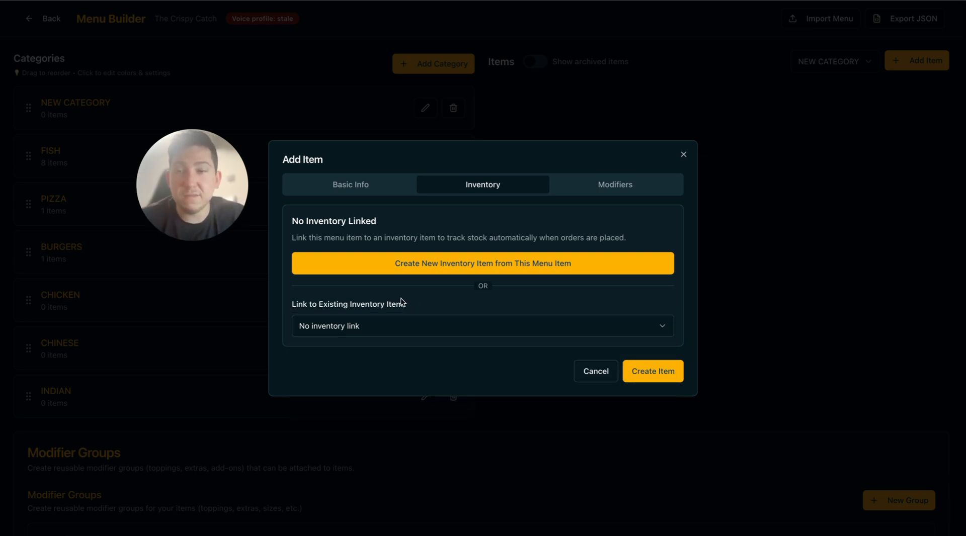
Attach the FISH TYPE option group to the item as a modifier.
{"action": "left_click", "coordinate": [610, 187]}
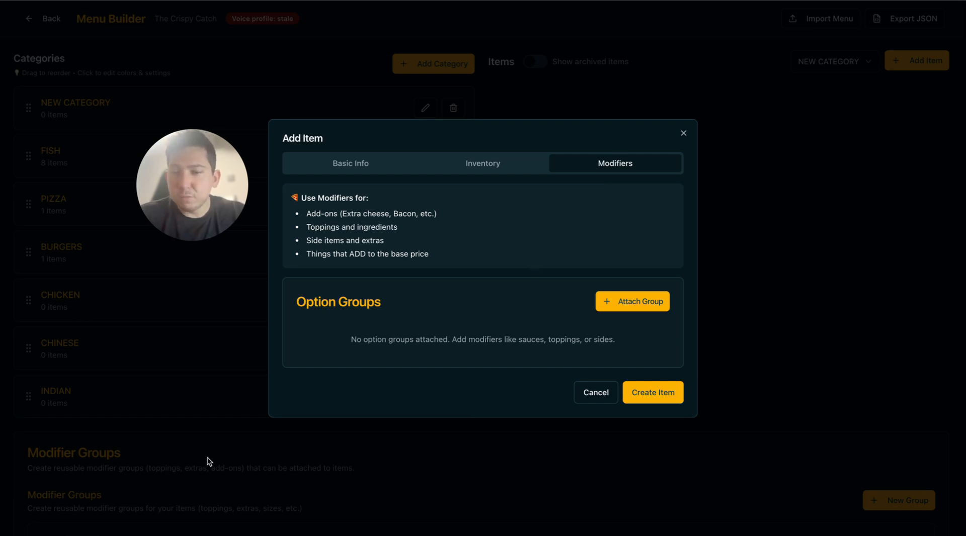
{"action": "left_click", "coordinate": [628, 301]}
{"action": "left_click", "coordinate": [480, 274]}
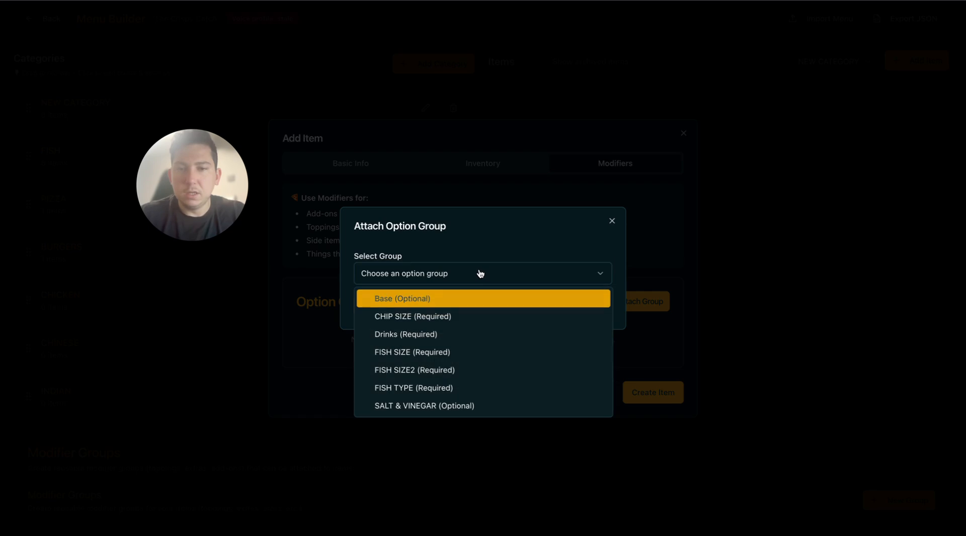
{"action": "left_click", "coordinate": [447, 386]}
{"action": "left_click", "coordinate": [484, 306]}
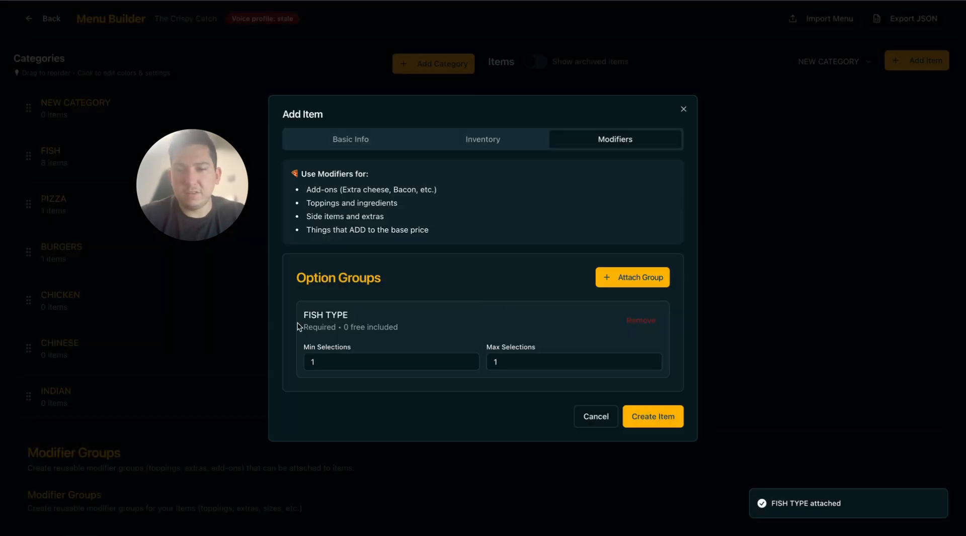
Attach the FISH SIZE2 option group to the item.
{"action": "left_click", "coordinate": [632, 277]}
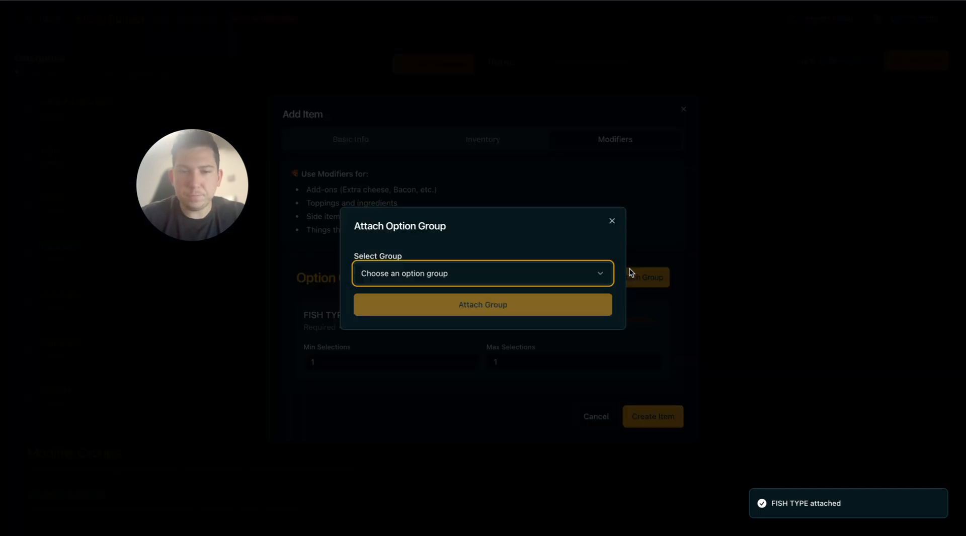
{"action": "left_click", "coordinate": [438, 275]}
{"action": "left_click", "coordinate": [433, 369]}
{"action": "left_click", "coordinate": [432, 306]}
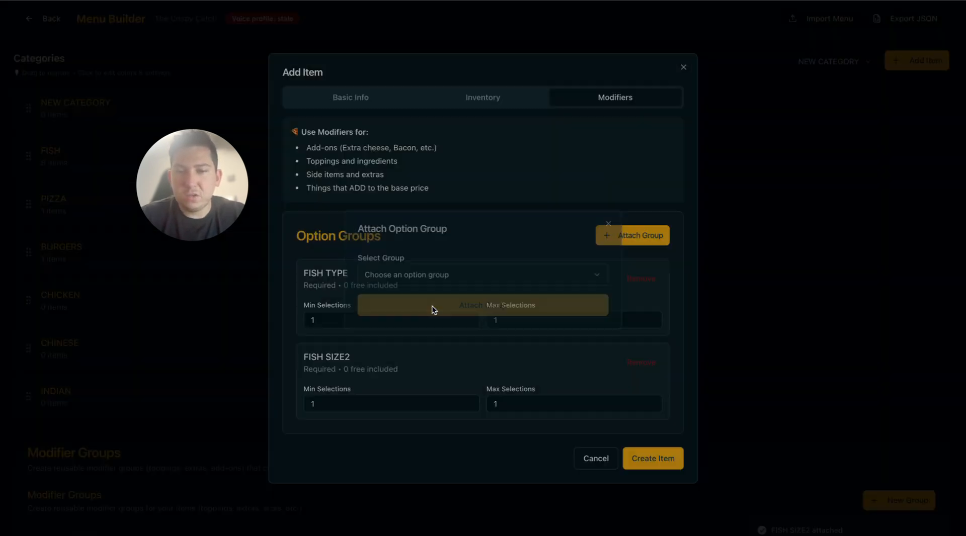
Attach the SALT & VINEGAR option group and create the FISH & CHIPS item.
{"action": "left_click", "coordinate": [633, 235]}
{"action": "left_click", "coordinate": [452, 275]}
{"action": "left_click", "coordinate": [440, 370]}
{"action": "left_click", "coordinate": [490, 302]}
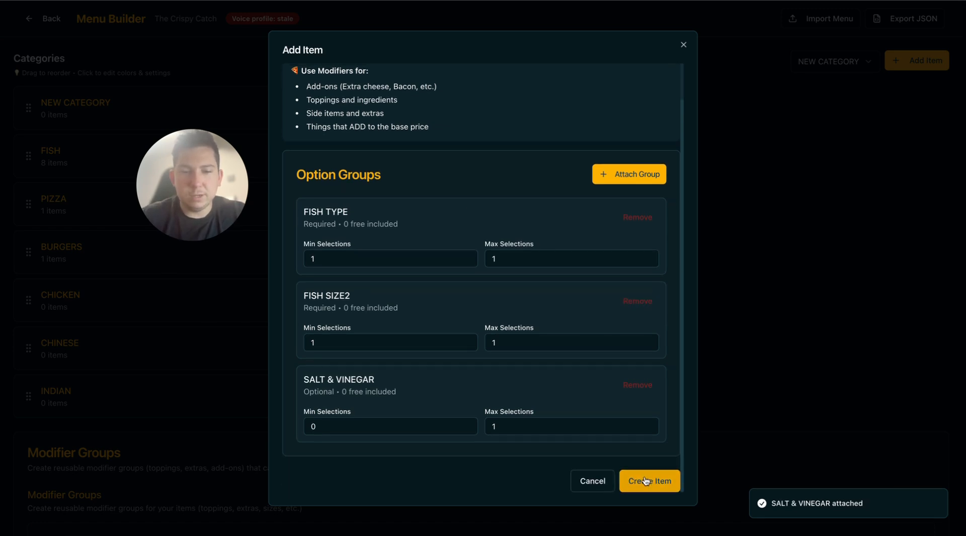
{"action": "left_click", "coordinate": [645, 481]}
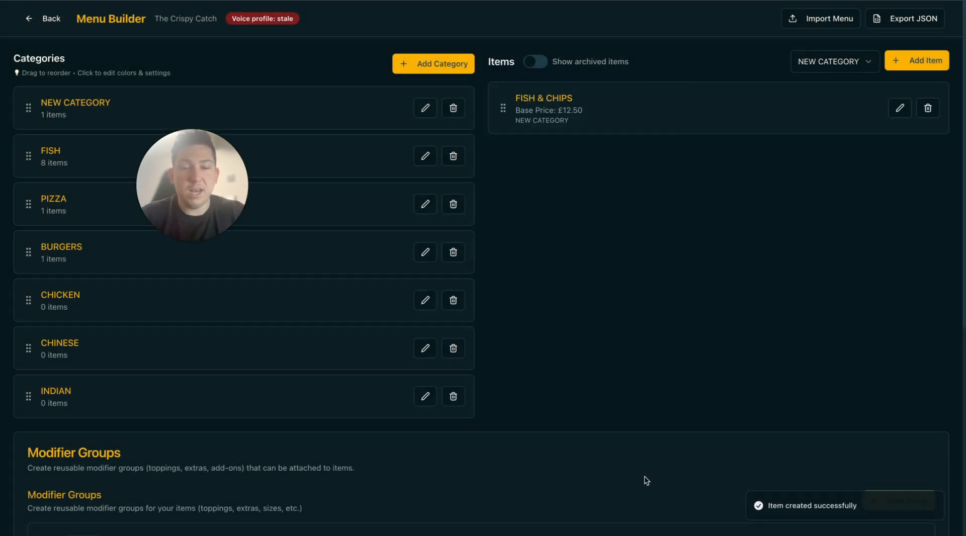
{"action": "left_click_drag", "start_coordinate": [215, 188], "coordinate": [343, 189]}
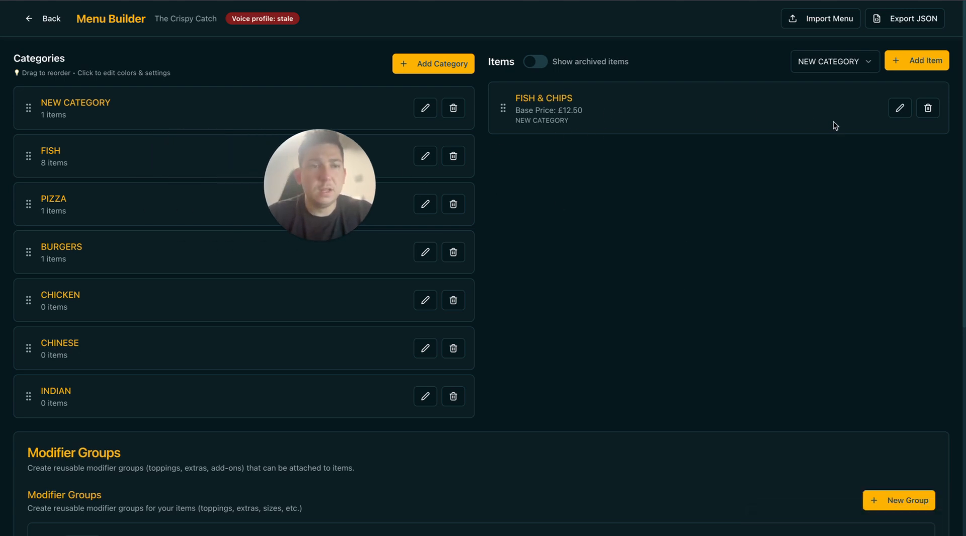
{"action": "scroll", "coordinate": [702, 252], "scroll_direction": "down", "scroll_amount": 5}
{"action": "scroll", "coordinate": [461, 228], "scroll_direction": "up", "scroll_amount": 5}
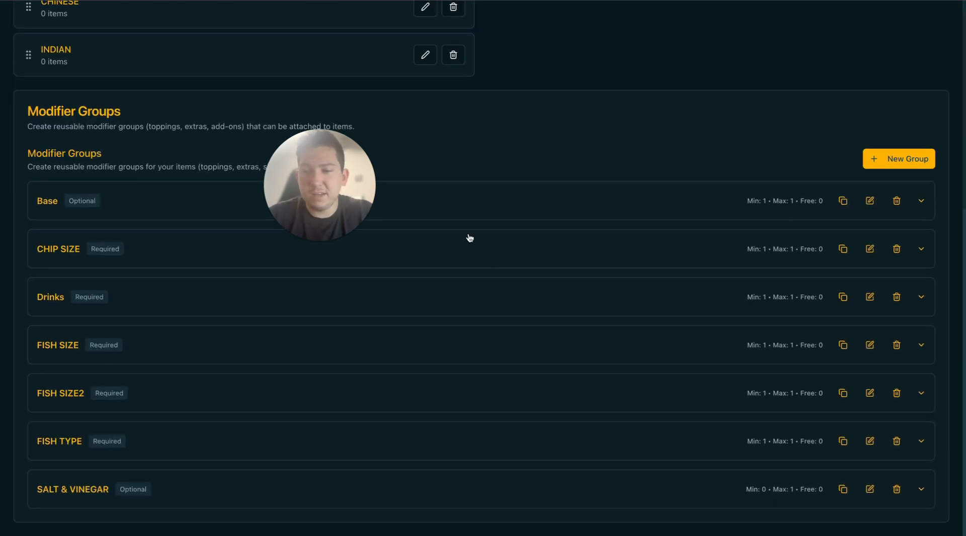
Leave the Menu Builder, open the POS, start a Walk In order and open NEW CATEGORY.
{"action": "left_click", "coordinate": [42, 20]}
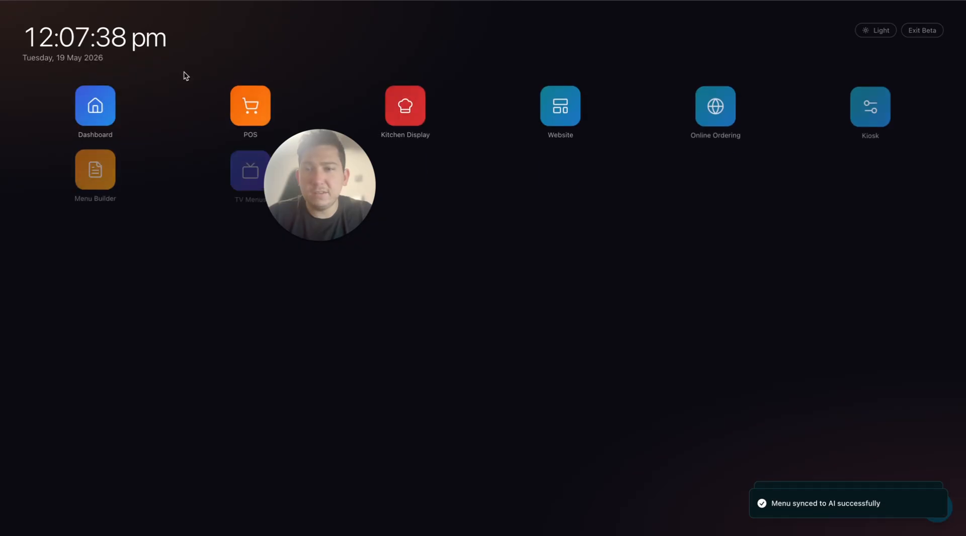
{"action": "left_click", "coordinate": [249, 105]}
{"action": "left_click_drag", "start_coordinate": [319, 174], "coordinate": [316, 391]}
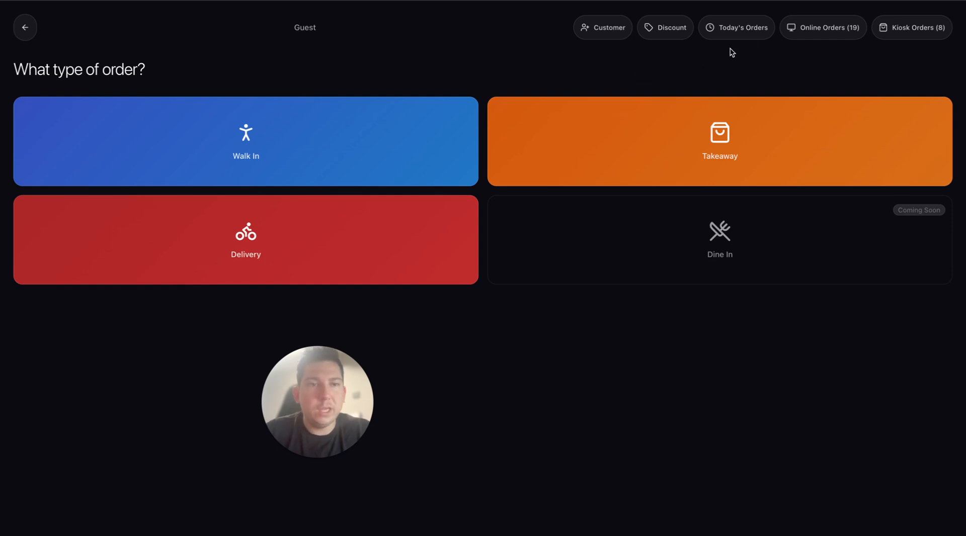
{"action": "left_click", "coordinate": [386, 125]}
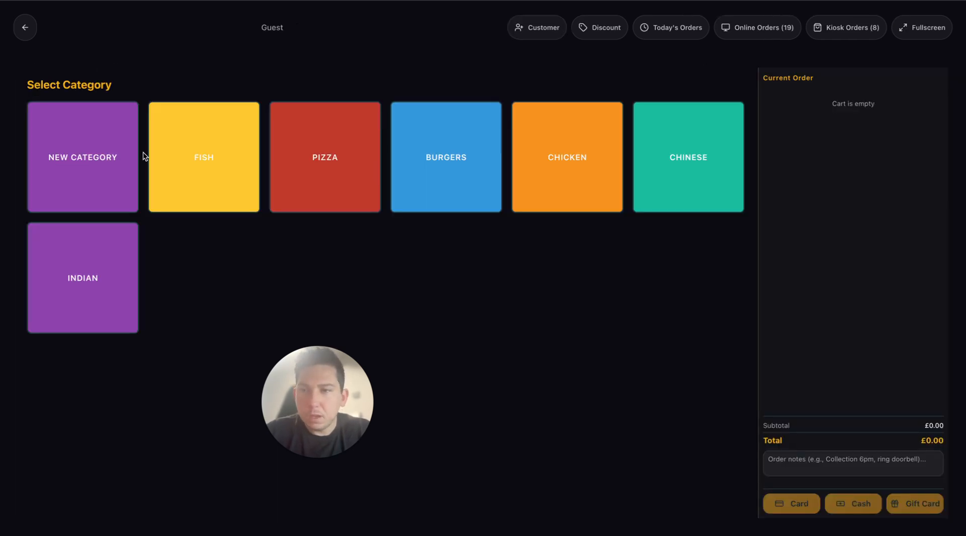
{"action": "left_click", "coordinate": [65, 152]}
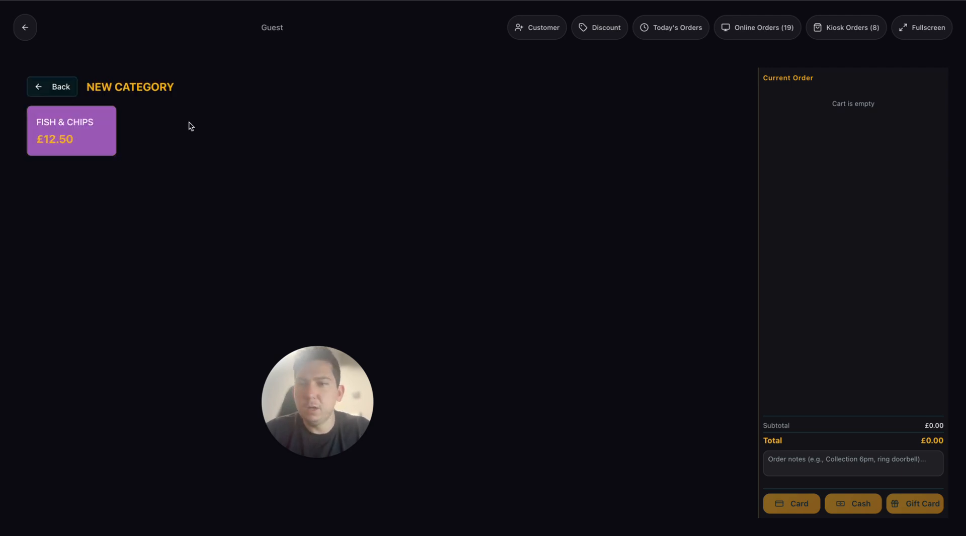
Add FISH & CHIPS to the cart with COD, LARGE and Salt & Vinegar, replacing the initial MEDIUM size choice.
{"action": "left_click", "coordinate": [105, 148]}
{"action": "left_click_drag", "start_coordinate": [324, 367], "coordinate": [228, 263]}
{"action": "left_click", "coordinate": [395, 168]}
{"action": "left_click", "coordinate": [407, 239]}
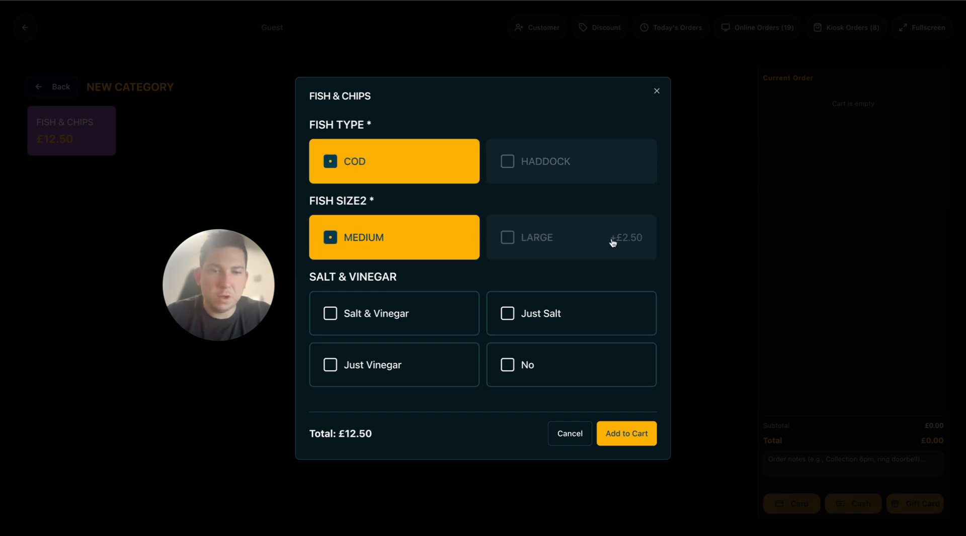
{"action": "left_click", "coordinate": [427, 237]}
{"action": "left_click", "coordinate": [541, 237]}
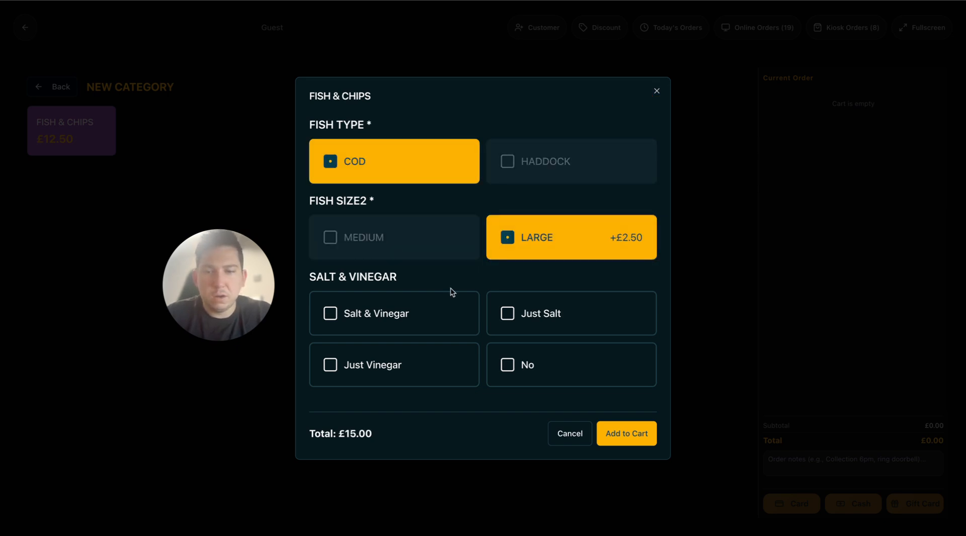
{"action": "left_click", "coordinate": [398, 311]}
{"action": "left_click", "coordinate": [641, 436]}
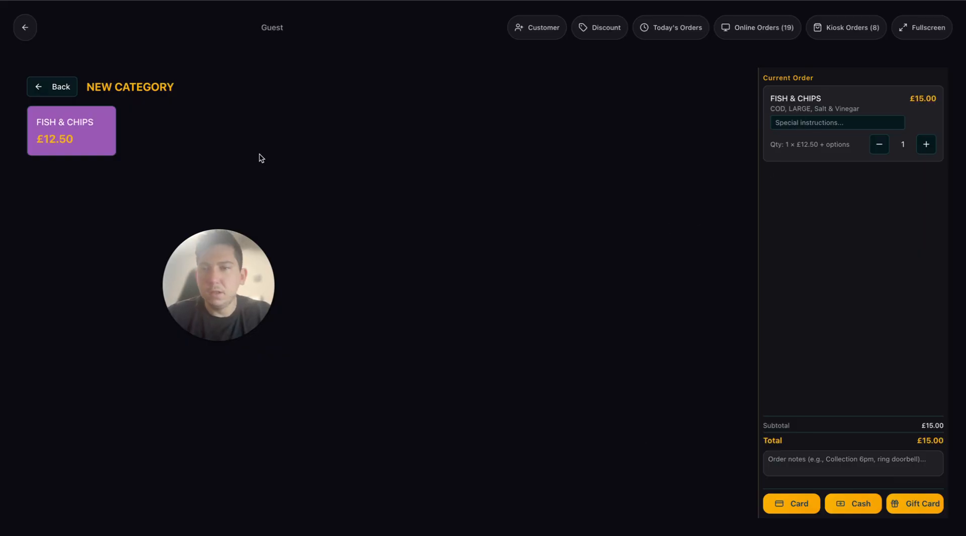
Leave the POS order and return to the home screen with all apps.
{"action": "left_click", "coordinate": [24, 27]}
{"action": "left_click", "coordinate": [27, 25]}
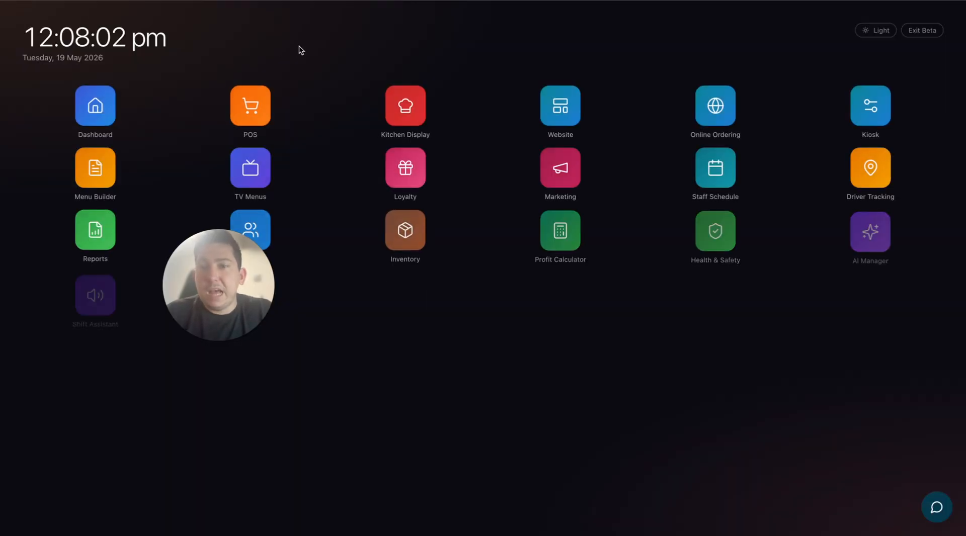
{"action": "left_click_drag", "start_coordinate": [204, 273], "coordinate": [651, 413]}
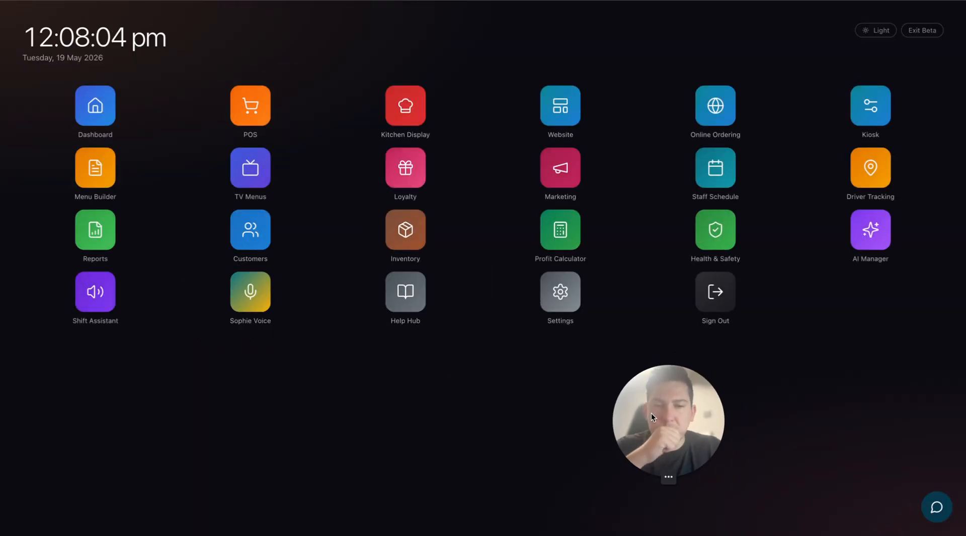